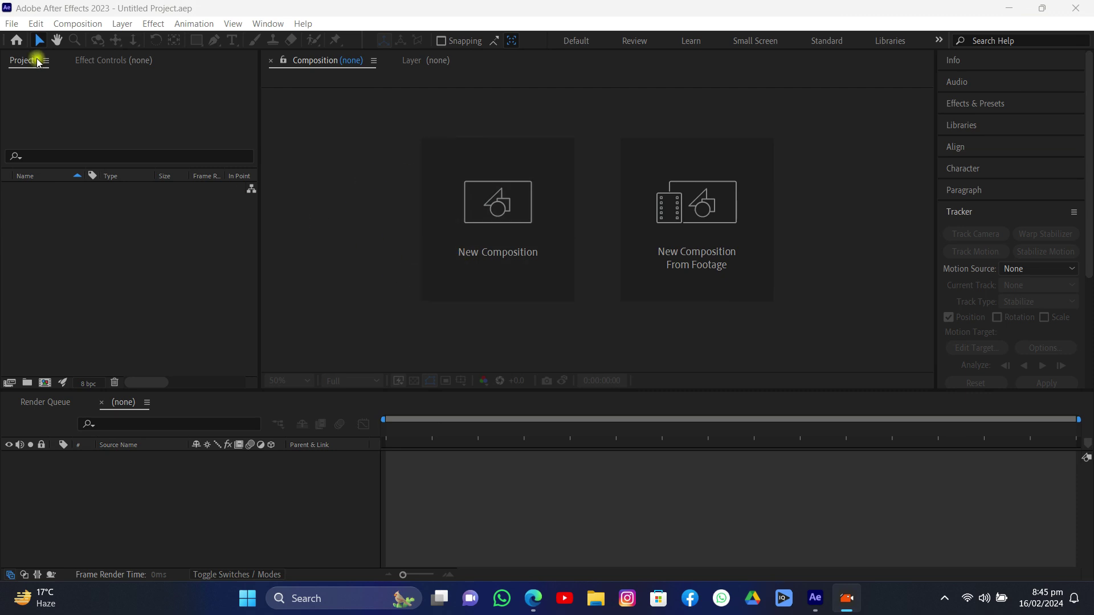
Import the 1080p Pexels MP4 clip from folder 1 inside the tutorial folder as footage and create a composition from it
click(6, 25)
mouse_move(51, 201)
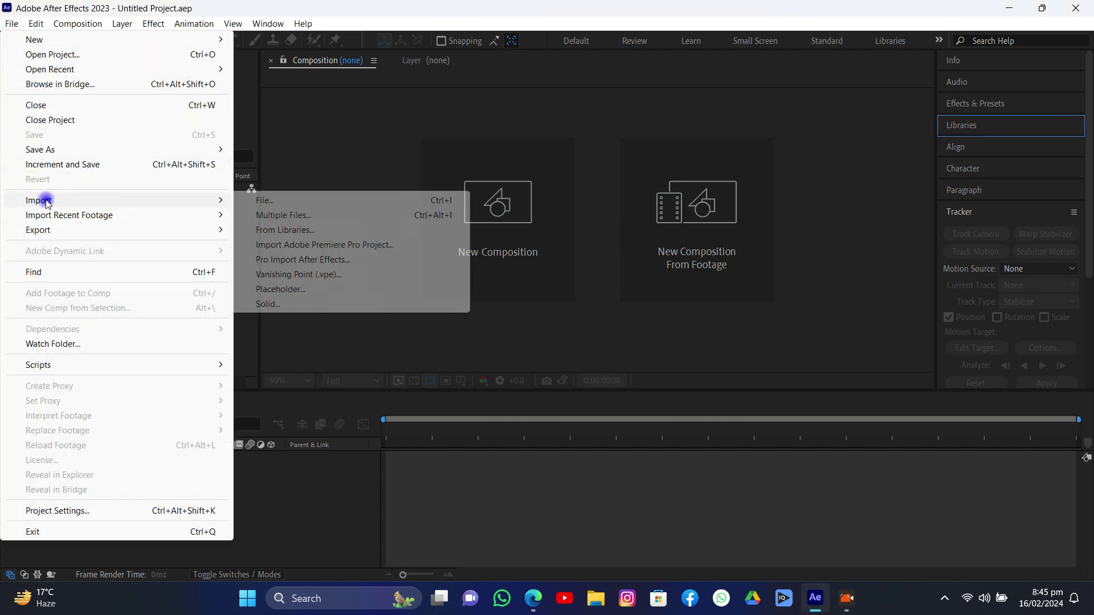
click(264, 203)
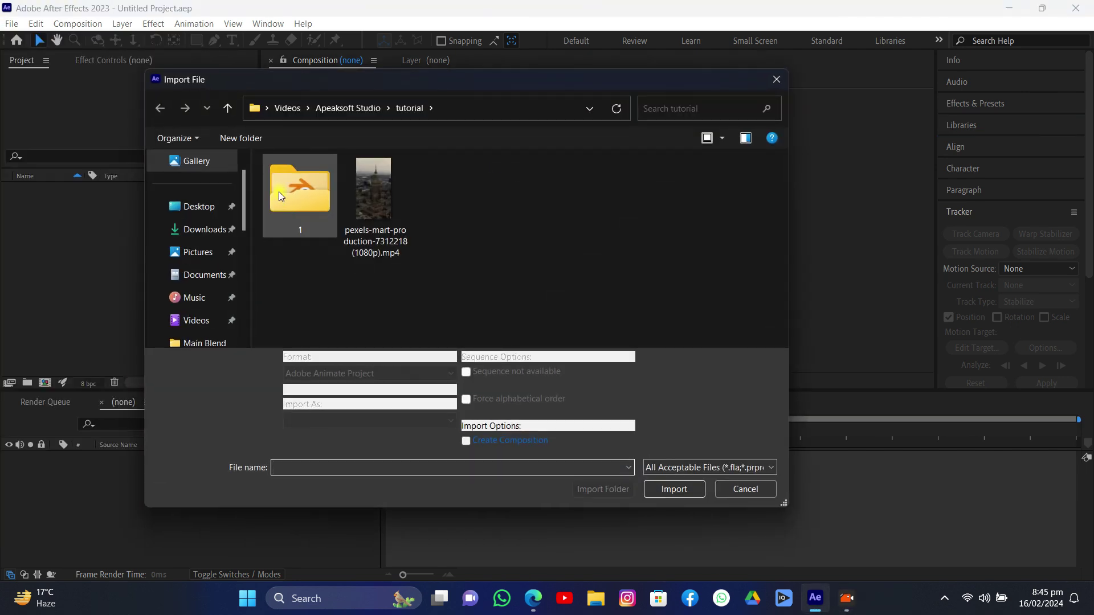
double_click(290, 194)
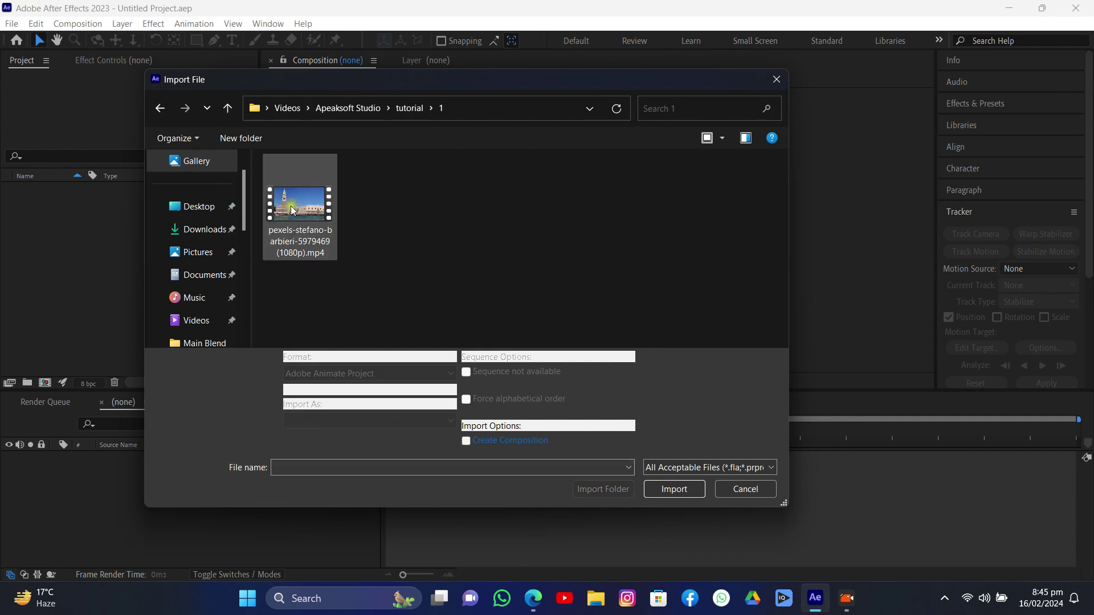
click(291, 211)
drag(419, 82, 312, 58)
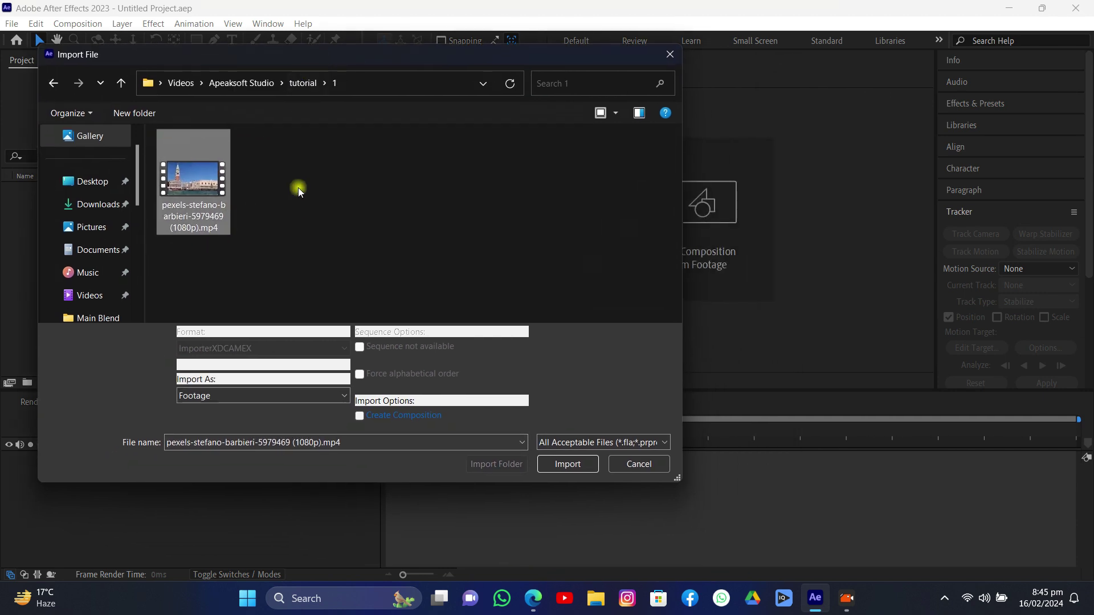
click(651, 535)
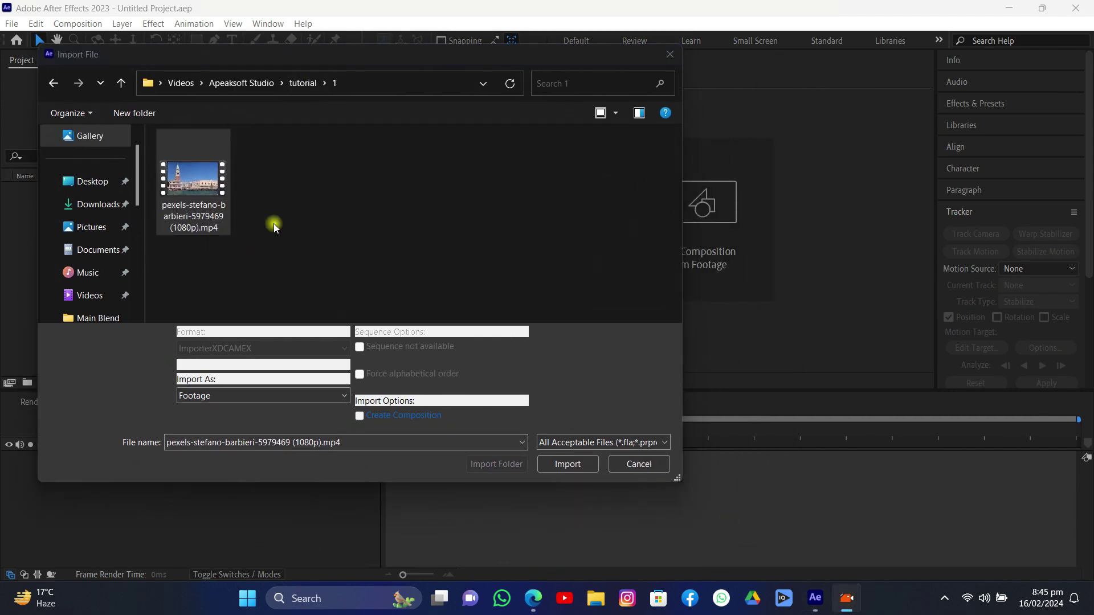
drag(371, 54, 397, 70)
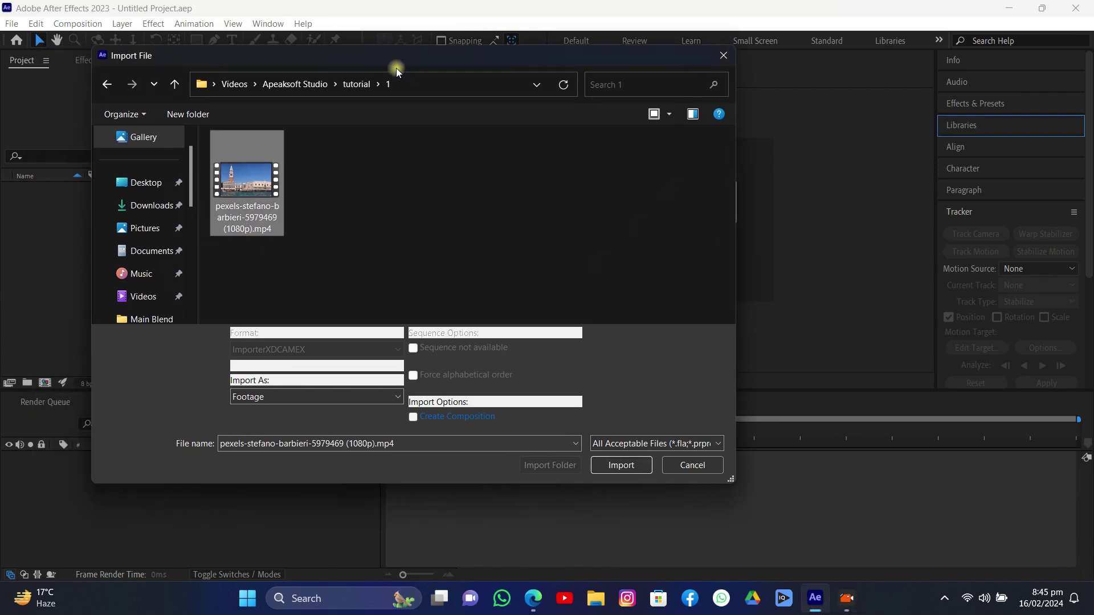
click(620, 466)
drag(67, 190, 45, 382)
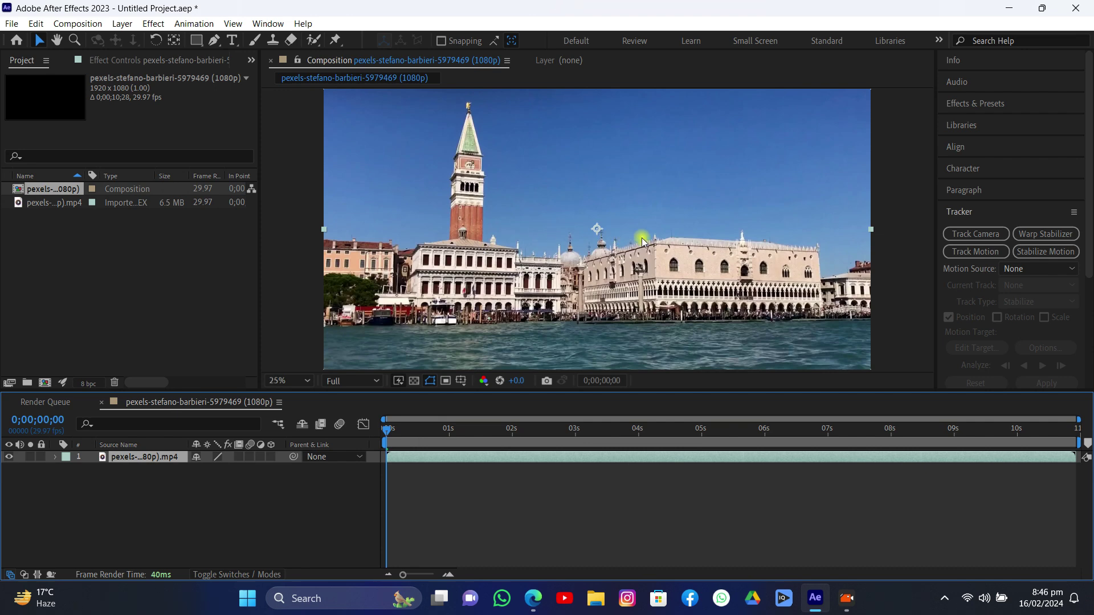
Find the Curves effect under Color Correction and apply it to the video layer
click(975, 103)
click(981, 122)
text(curves)
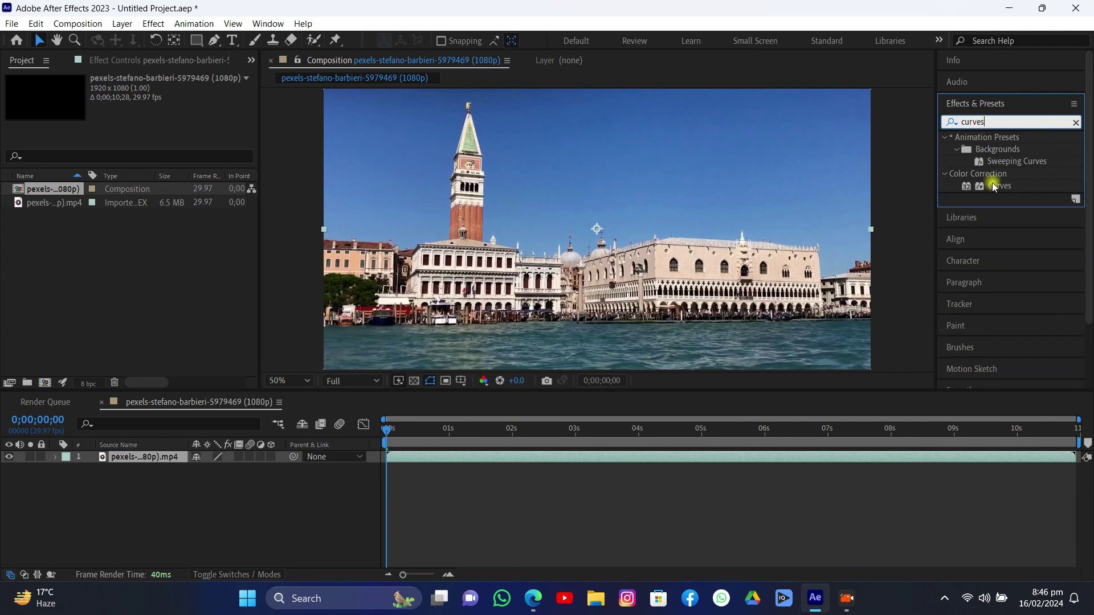
drag(993, 186, 715, 238)
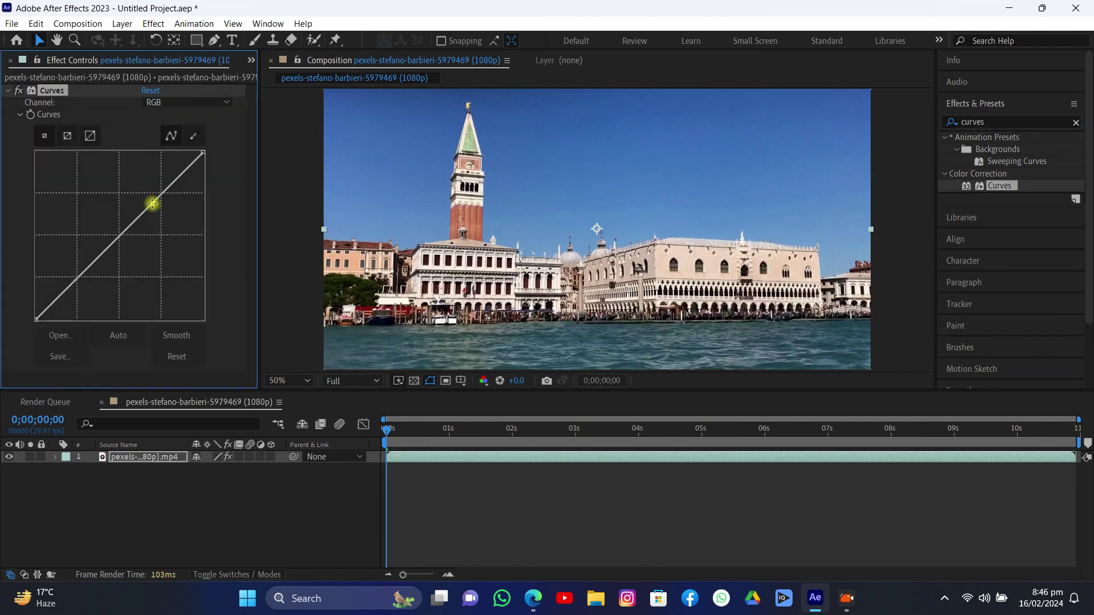
Shape the RGB curve of the Curves effect by slightly lowering the shadows and raising the midtones to boost contrast
drag(151, 202, 77, 283)
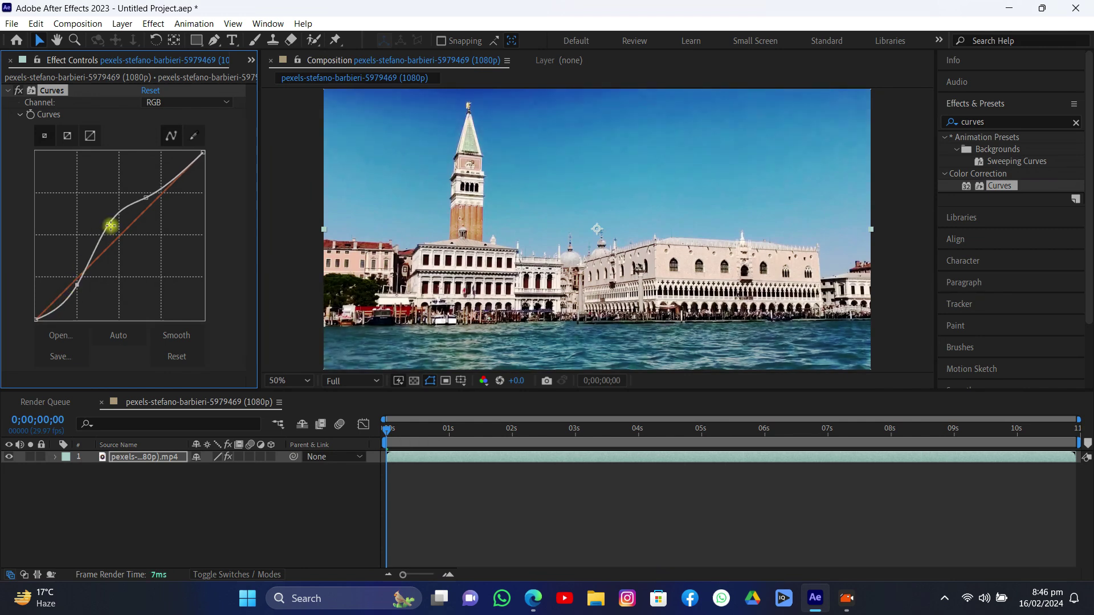
drag(107, 227, 99, 238)
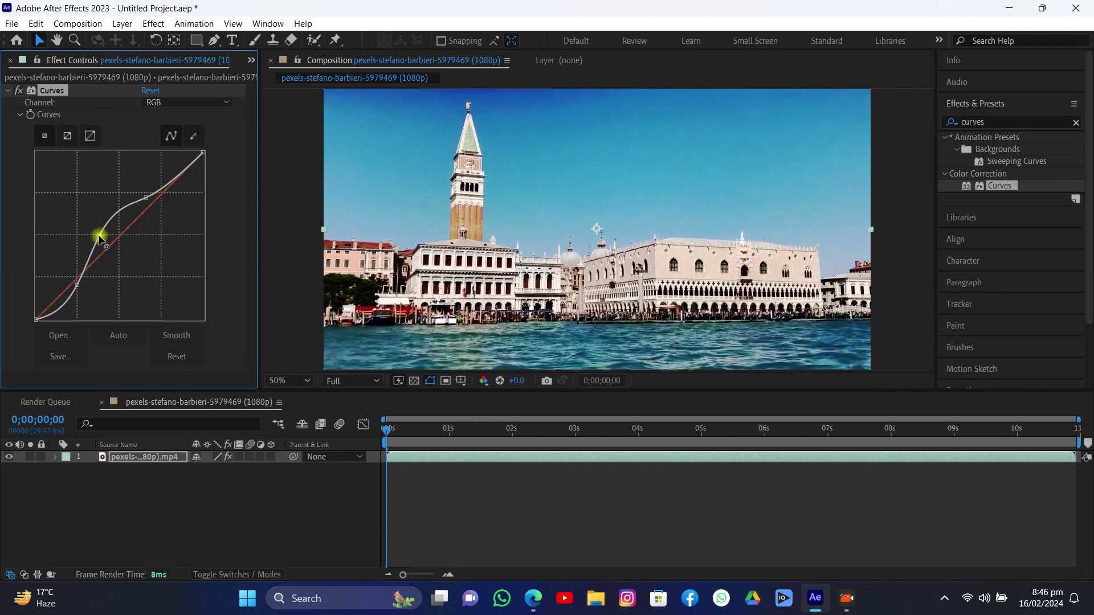
drag(145, 202, 151, 196)
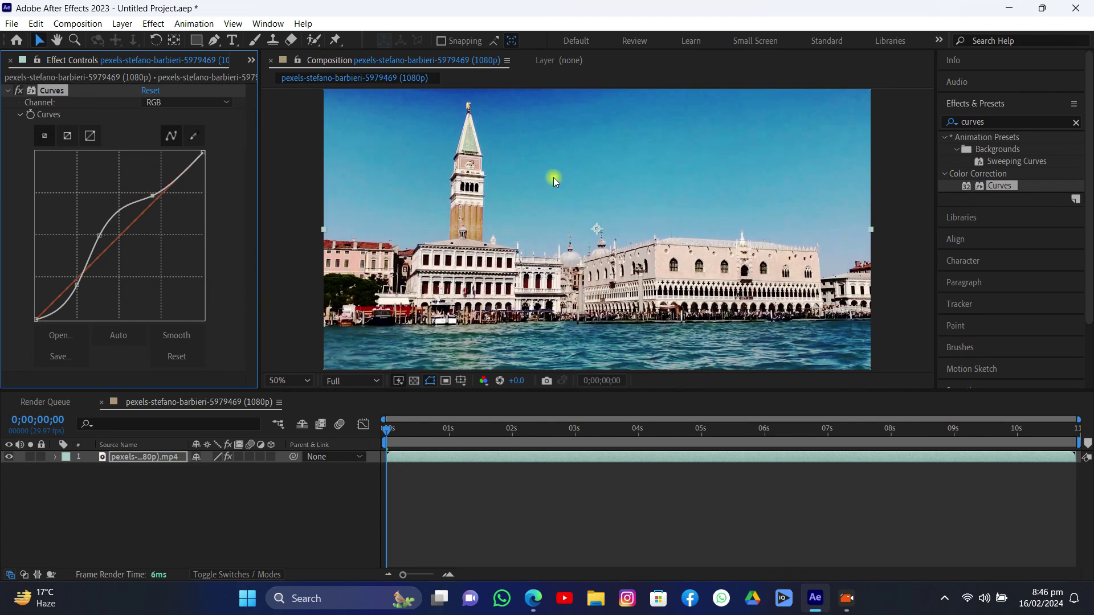
Pre-compose the video layer, moving all attributes into the new composition
right_click(432, 459)
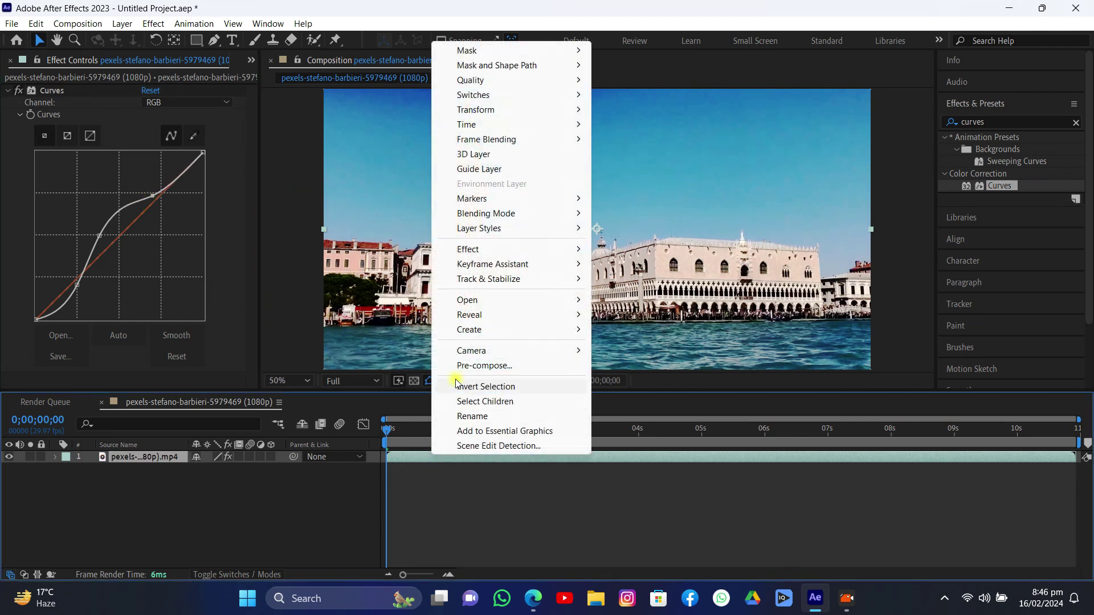
click(447, 361)
click(427, 307)
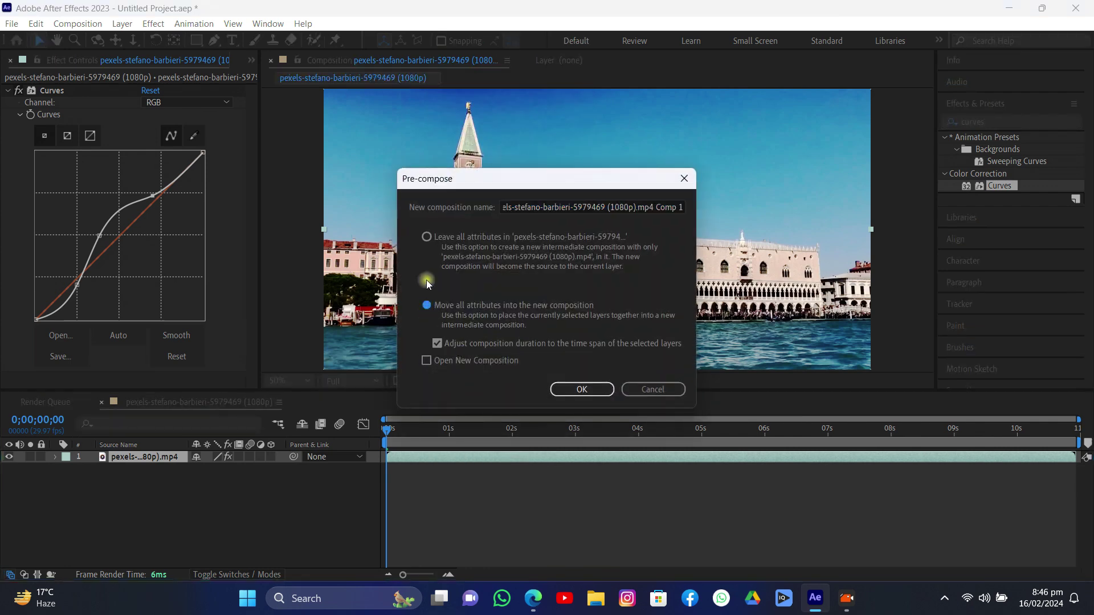
click(578, 389)
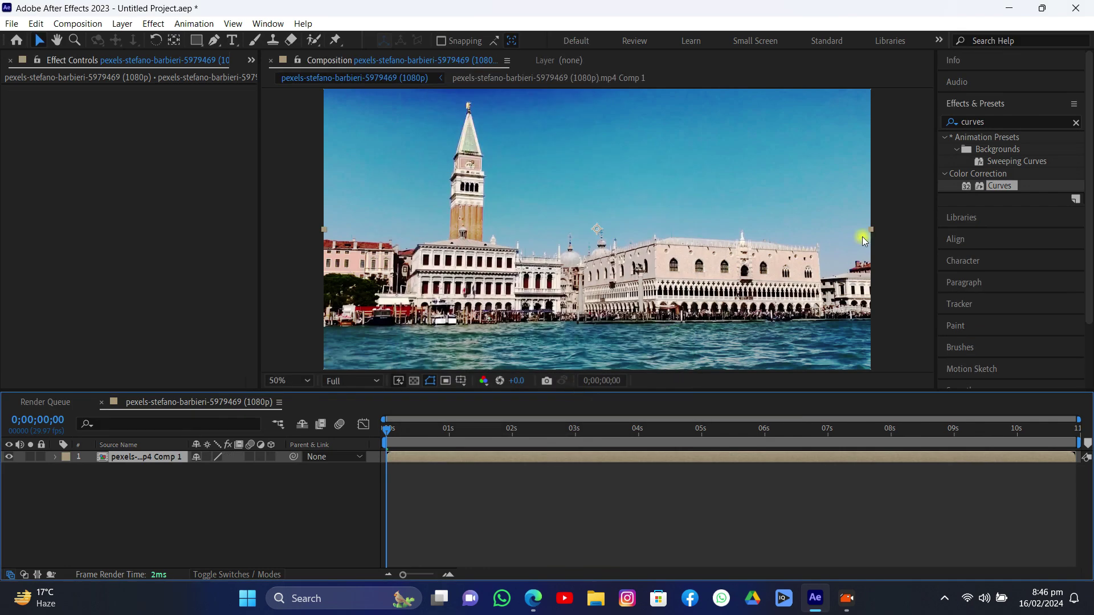
Run the 3D Camera Tracker on the pre-composed layer and check its advanced solve options
click(976, 106)
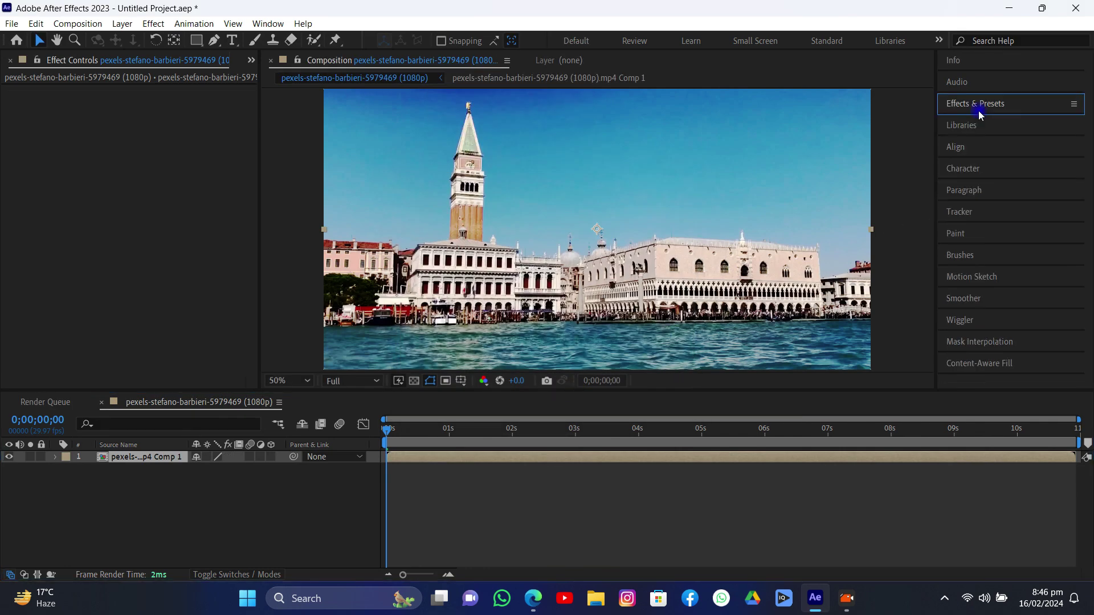
click(953, 213)
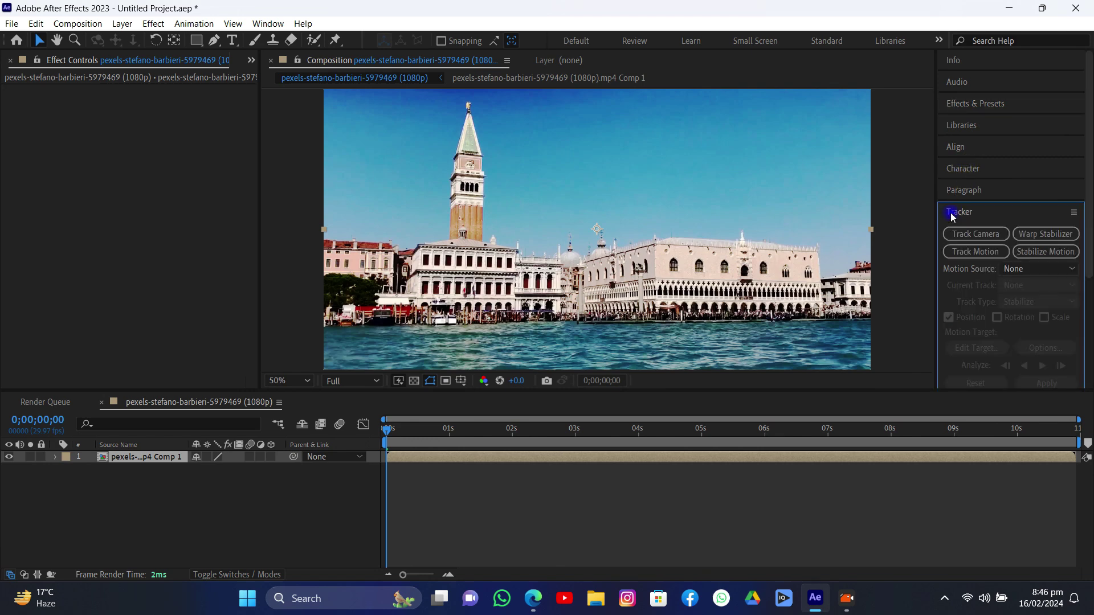
click(984, 237)
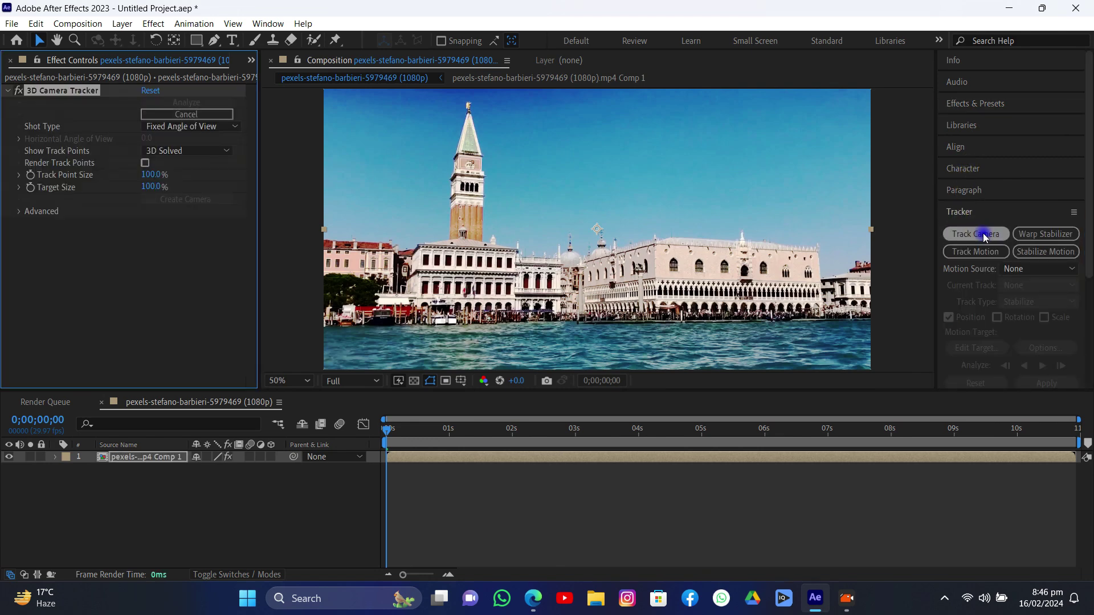
click(20, 212)
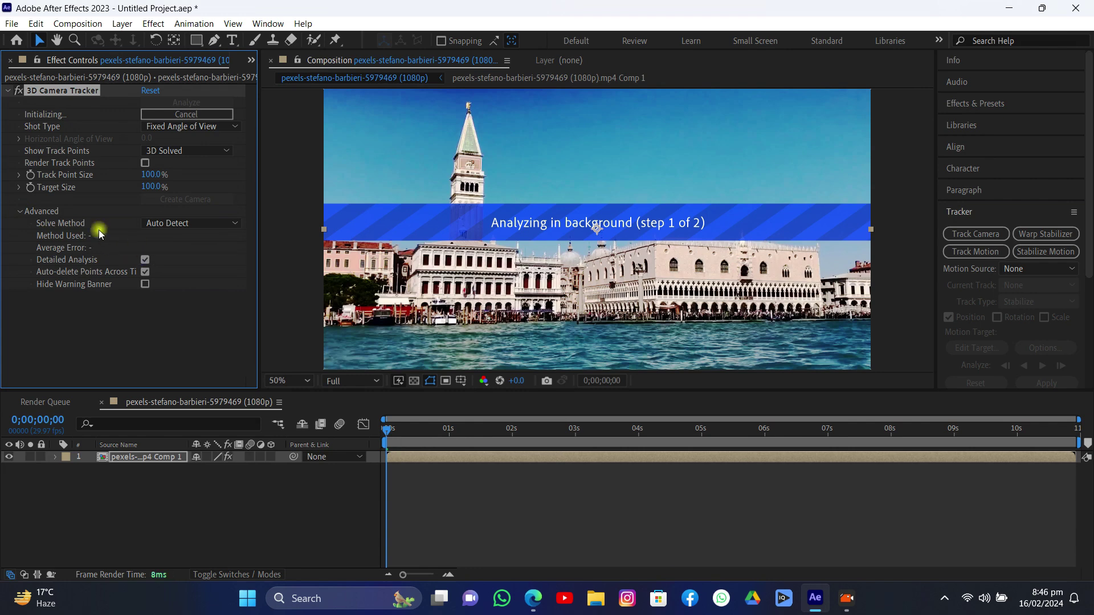
click(20, 212)
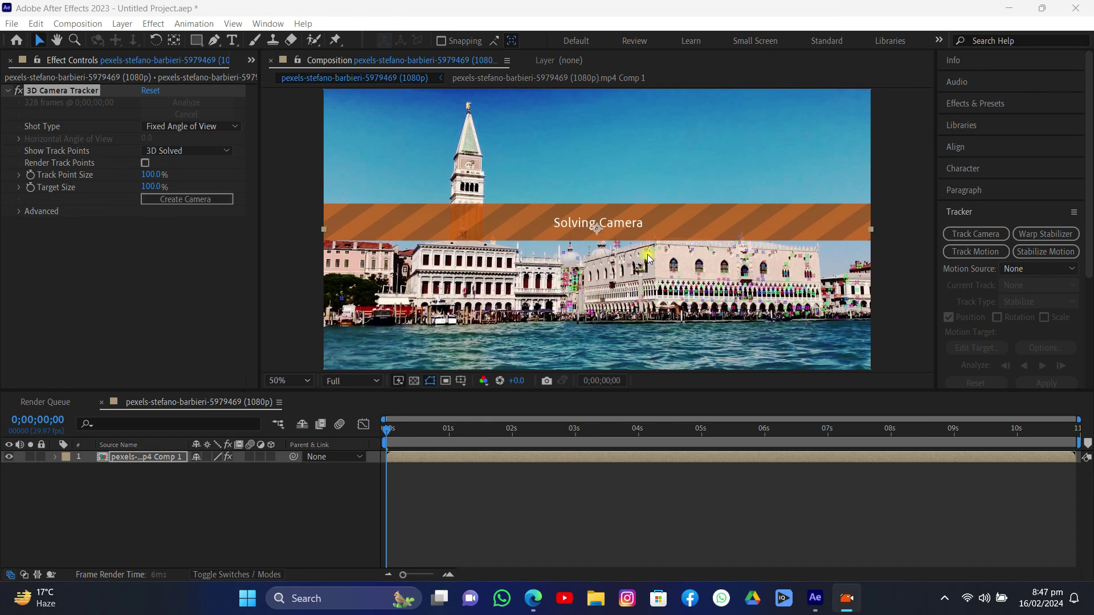
Set the 3D Camera Tracker's track point size to 137%
scroll(760, 263, up, 4)
scroll(762, 268, down, 4)
drag(761, 267, 664, 217)
scroll(662, 213, up, 4)
scroll(664, 217, down, 4)
scroll(664, 217, up, 2)
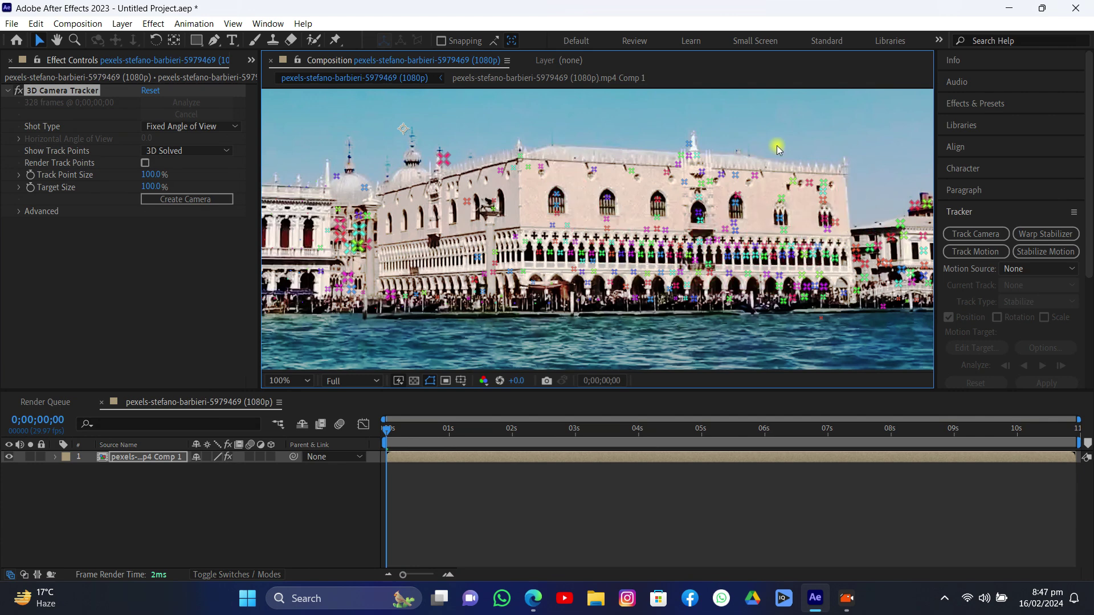
drag(147, 175, 177, 179)
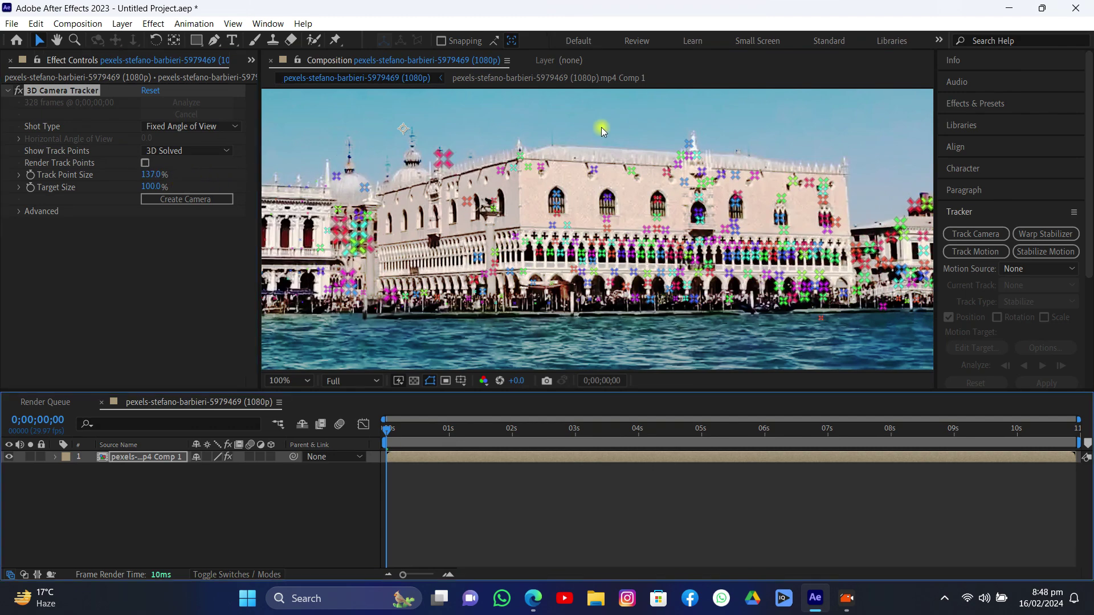
Create a solid and camera from the track points along the palace's upper facade and preview how the solid tracks
click(573, 131)
drag(794, 140, 662, 167)
right_click(694, 160)
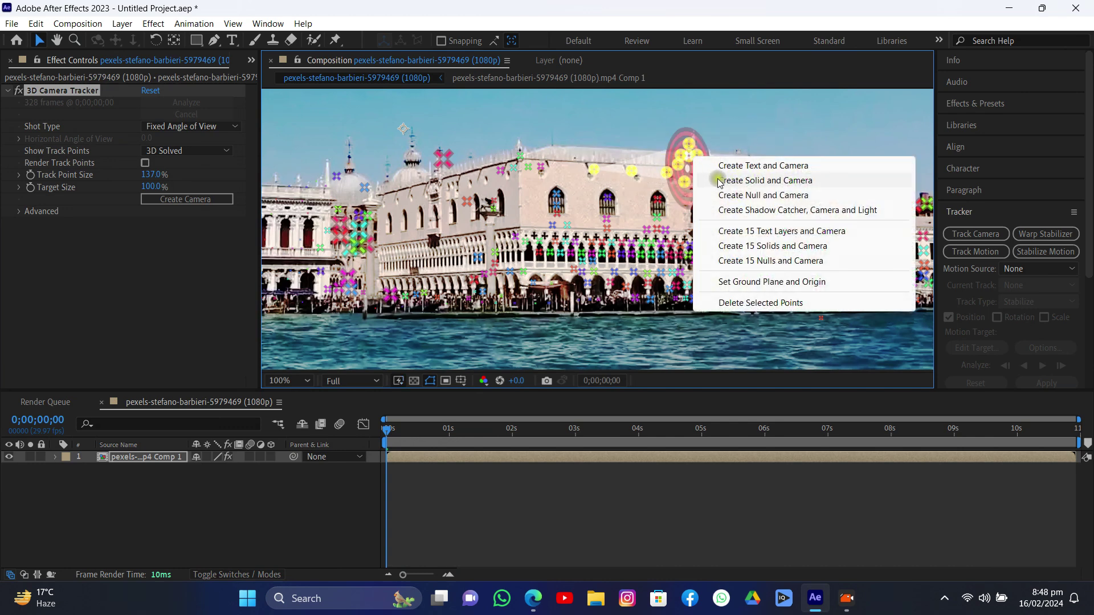
click(719, 180)
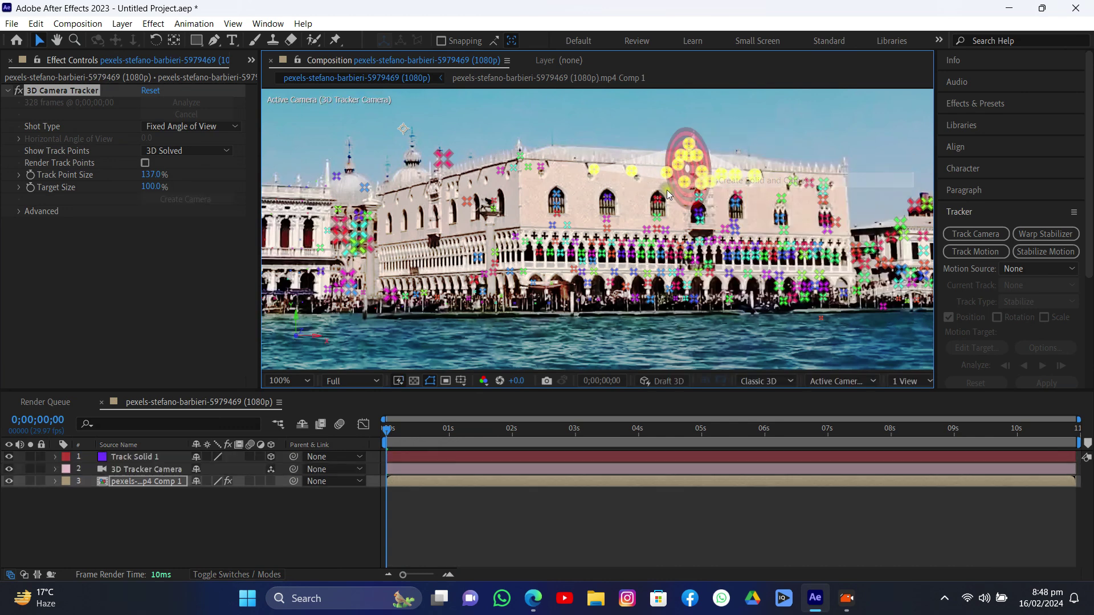
click(537, 511)
drag(394, 434, 593, 409)
key(space)
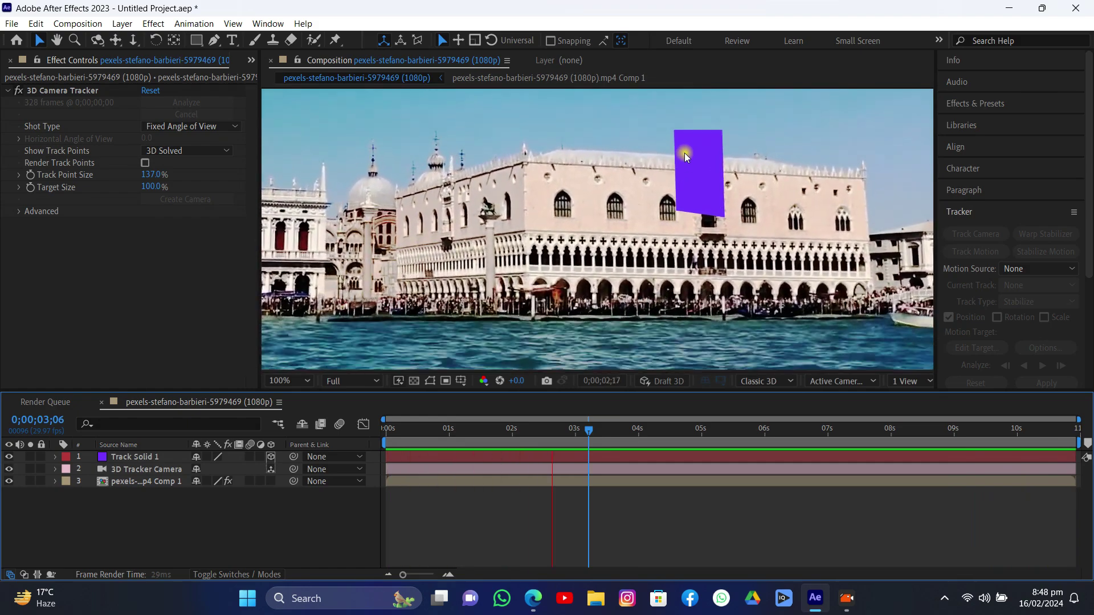
key(space)
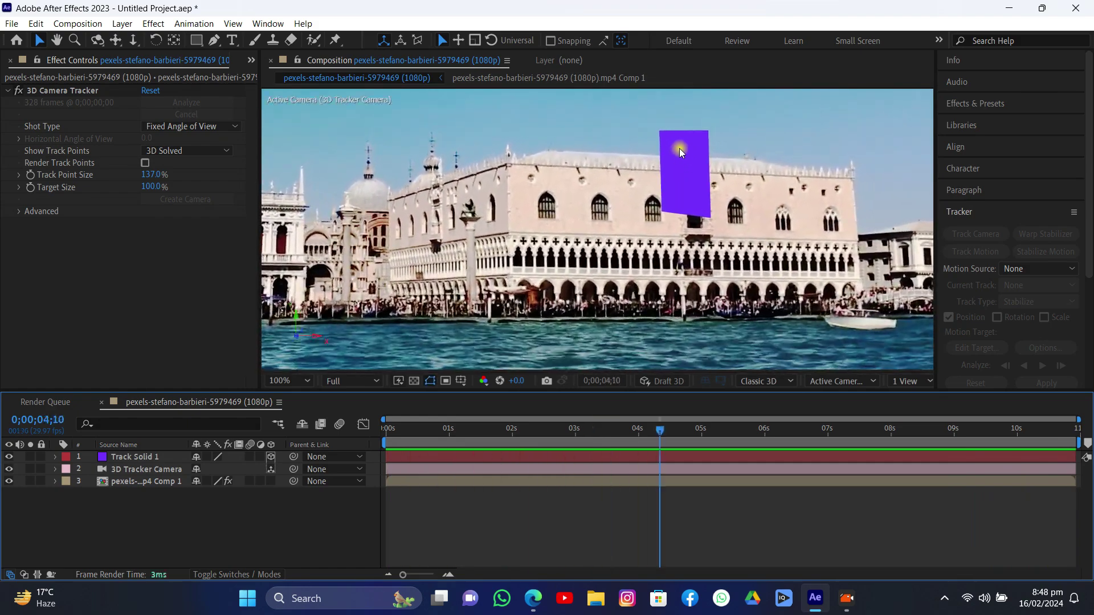
Select all three layers in the timeline and run the "Export Composition Data to JSON (1).jsx" script
click(505, 480)
shift+click(512, 459)
click(11, 23)
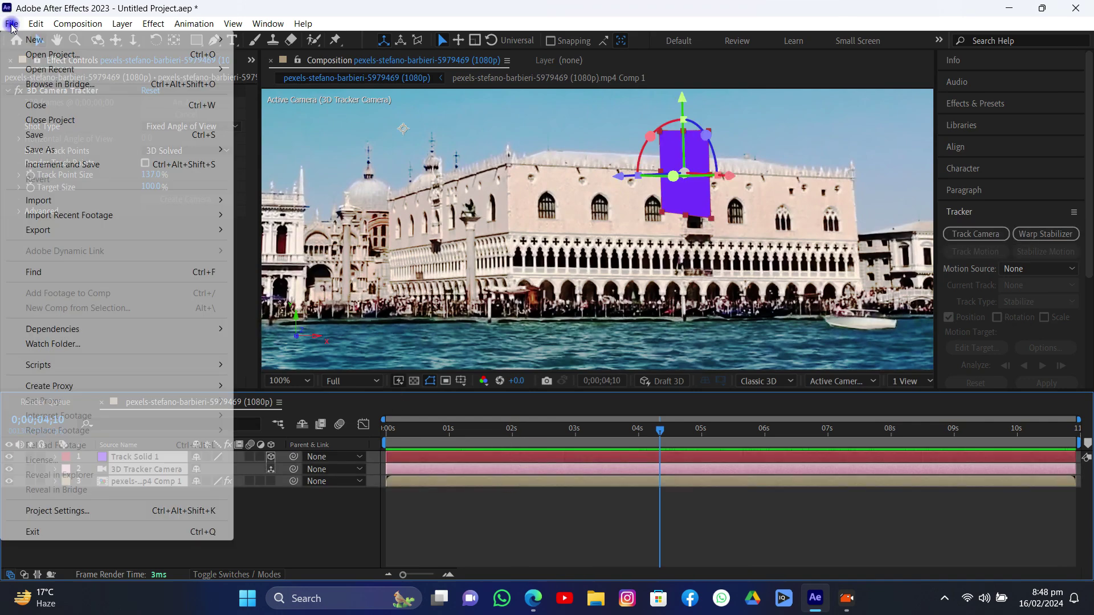
click(32, 368)
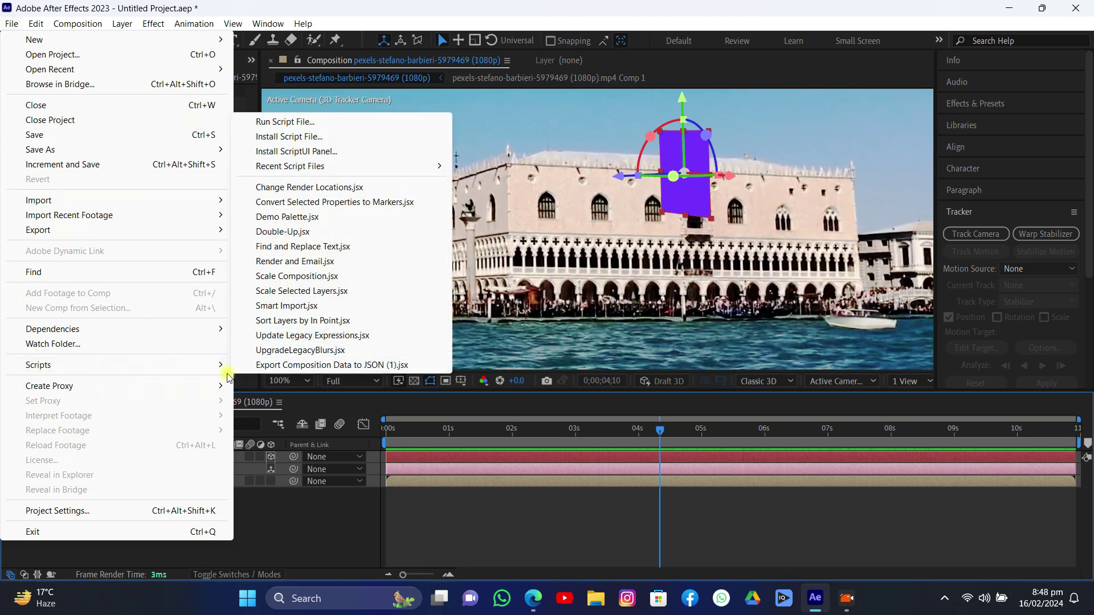
click(279, 365)
Export the selected layers' data for the whole comp as TRack.json in folder 1 inside the tutorial folder
click(706, 246)
click(435, 235)
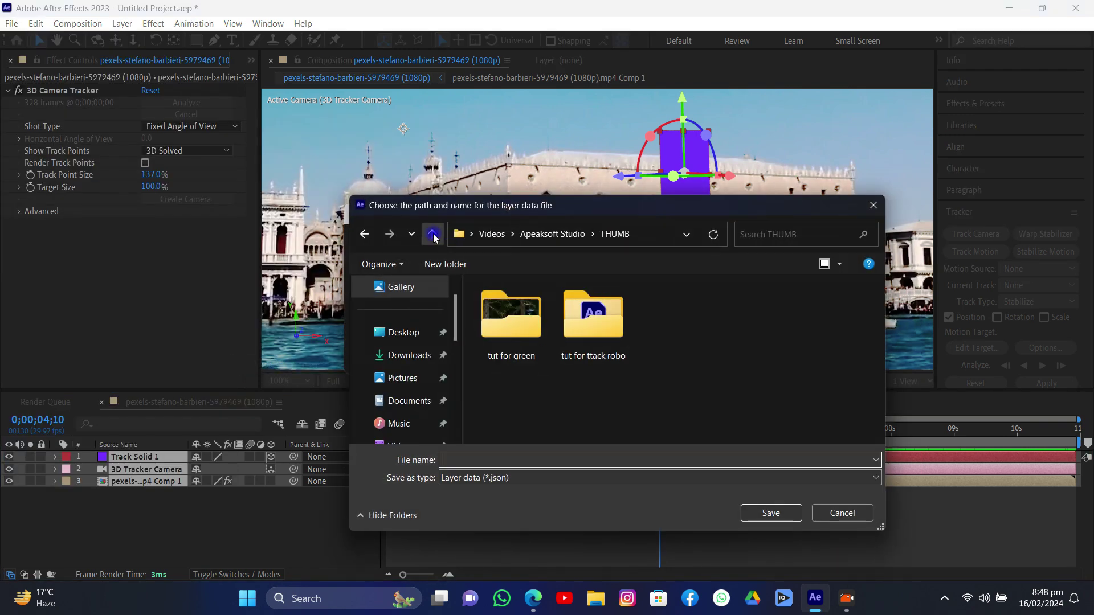
click(433, 236)
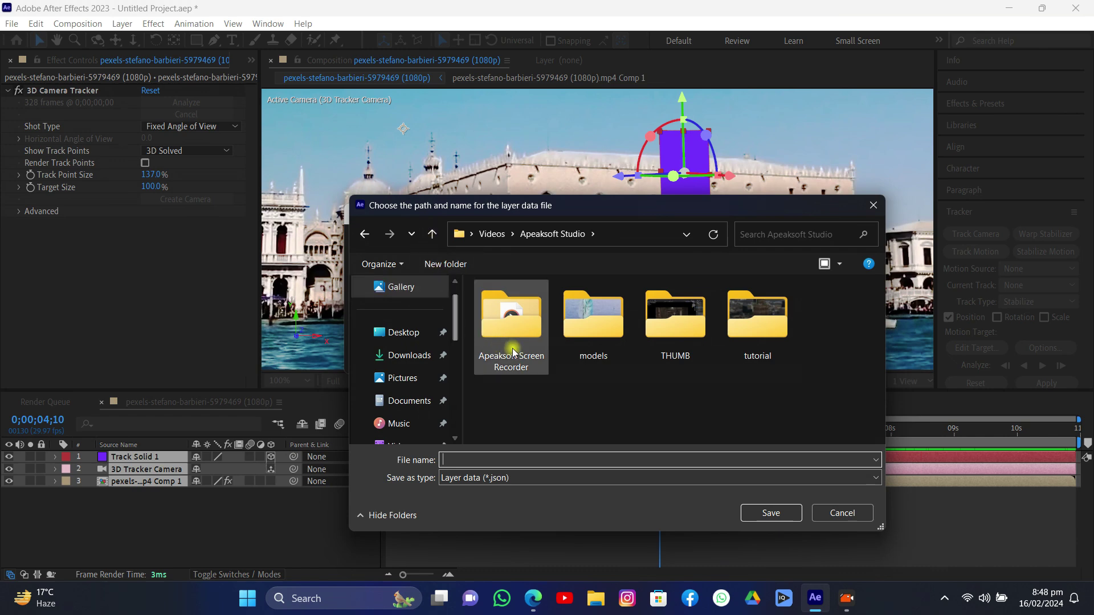
double_click(775, 332)
double_click(510, 317)
click(476, 461)
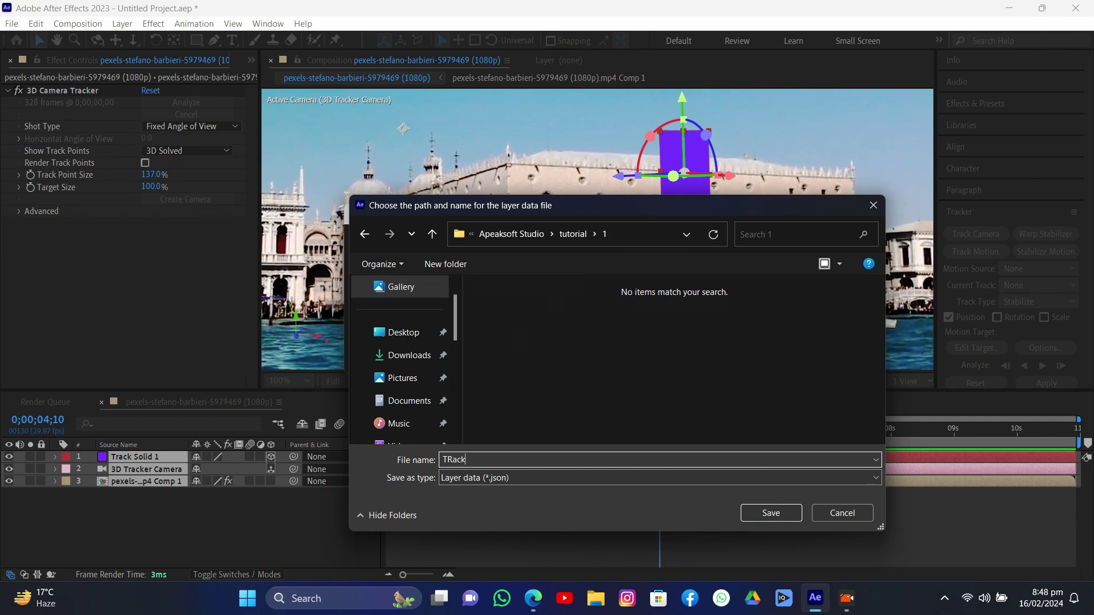
click(770, 513)
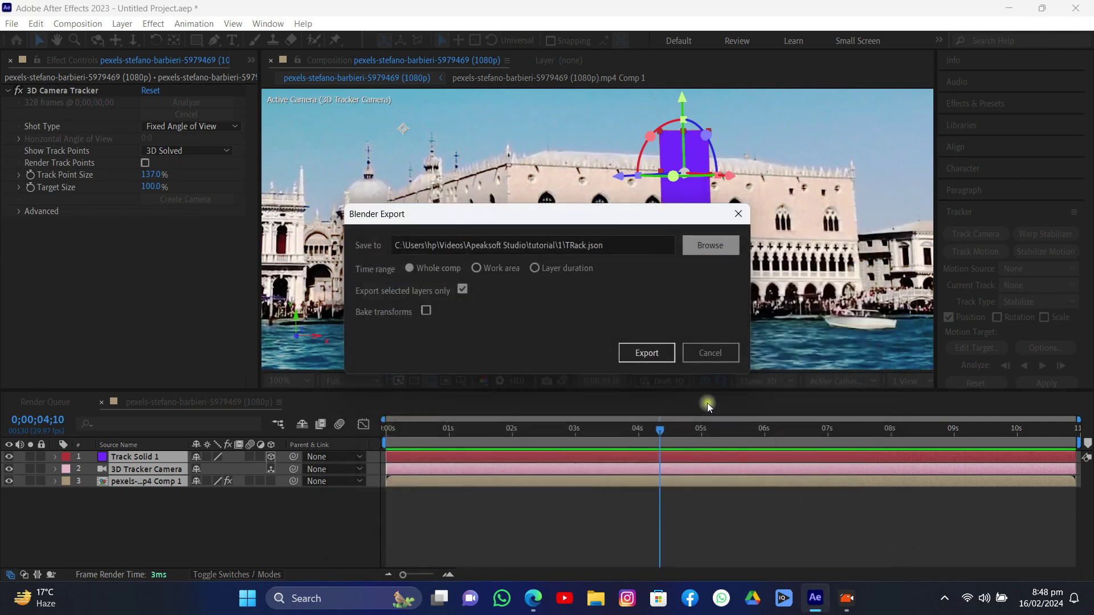
click(642, 352)
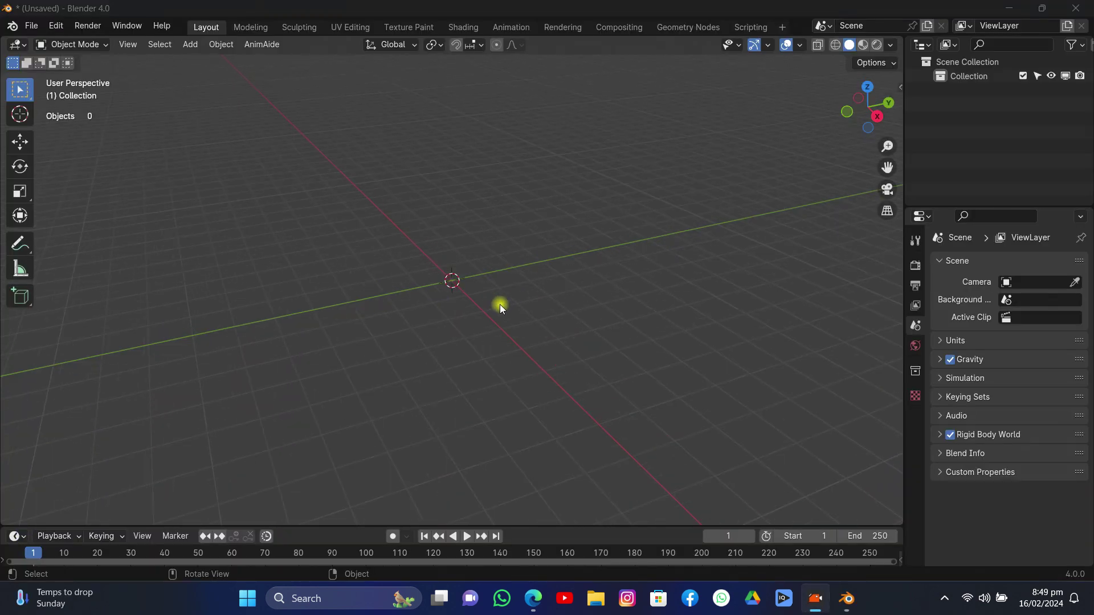
In Blender, search the add-on preferences for "aft" to check whether the Import After Effects Composition add-on is enabled
drag(500, 305, 152, 93)
click(32, 29)
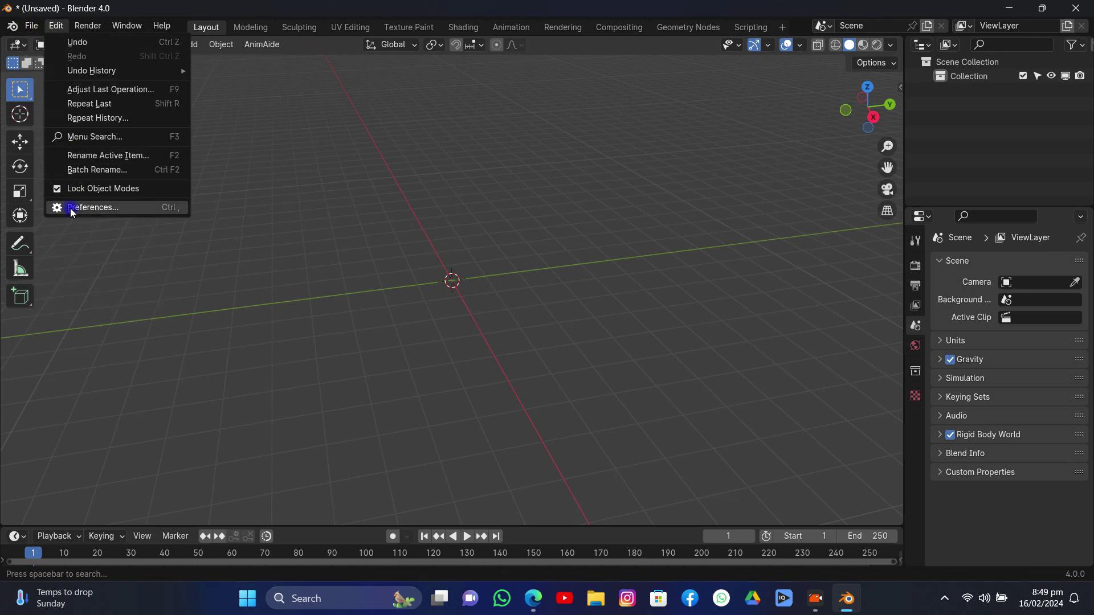
click(70, 207)
click(385, 51)
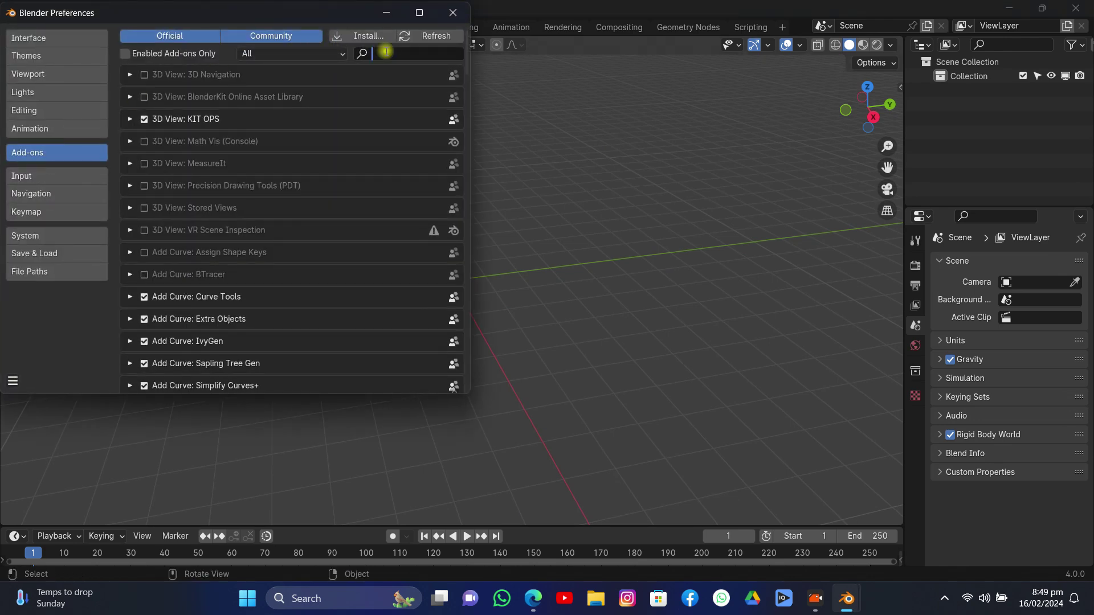
text(aft)
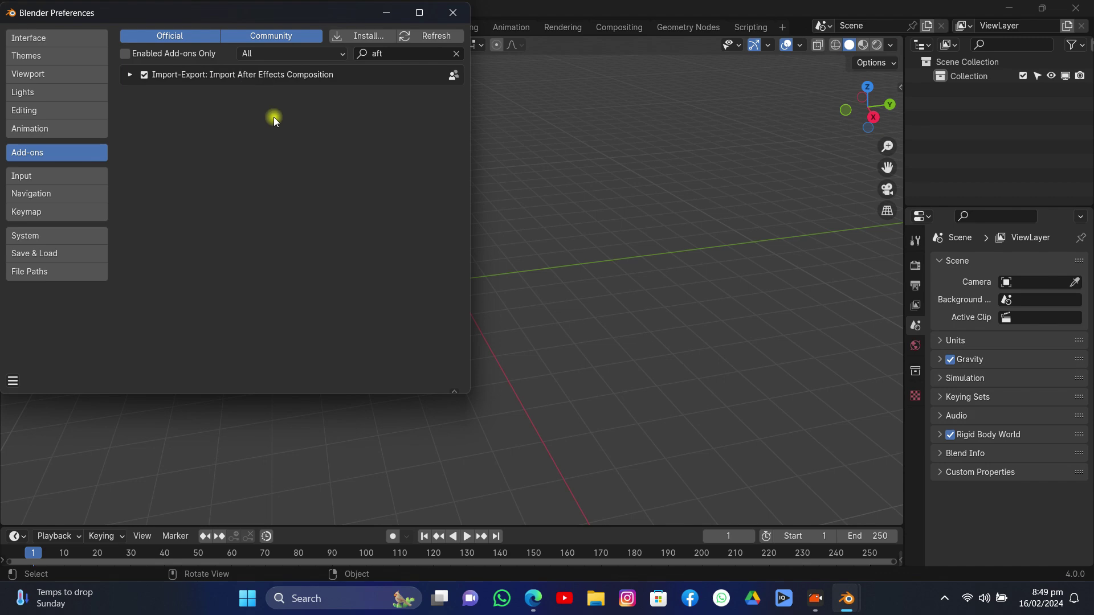
click(453, 12)
Import TRack.json from folder 1 inside the tutorial folder as After Effects composition data
click(31, 25)
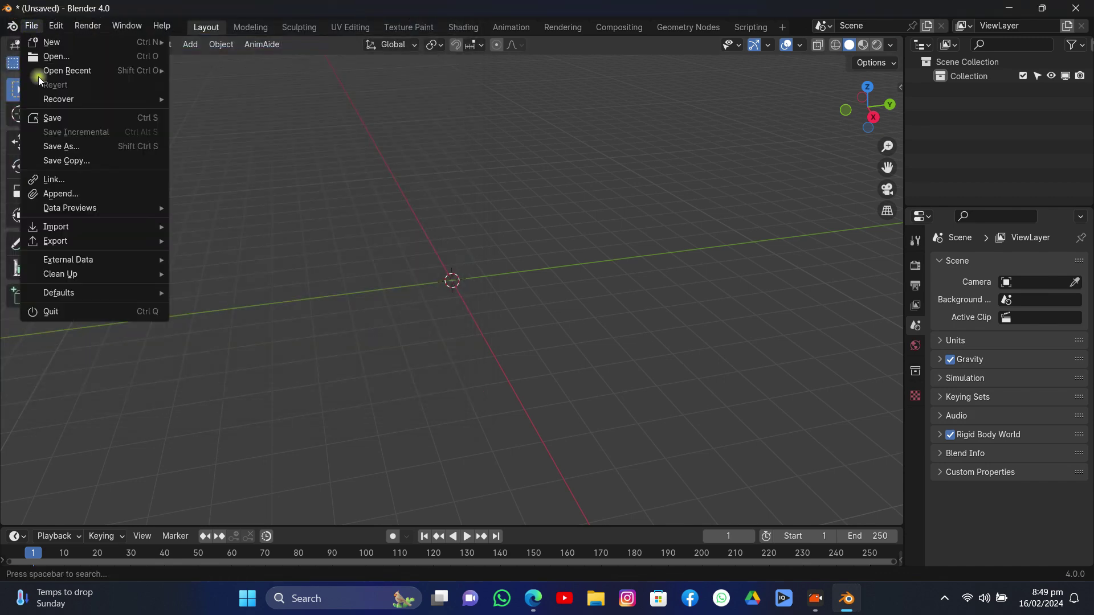
mouse_move(42, 226)
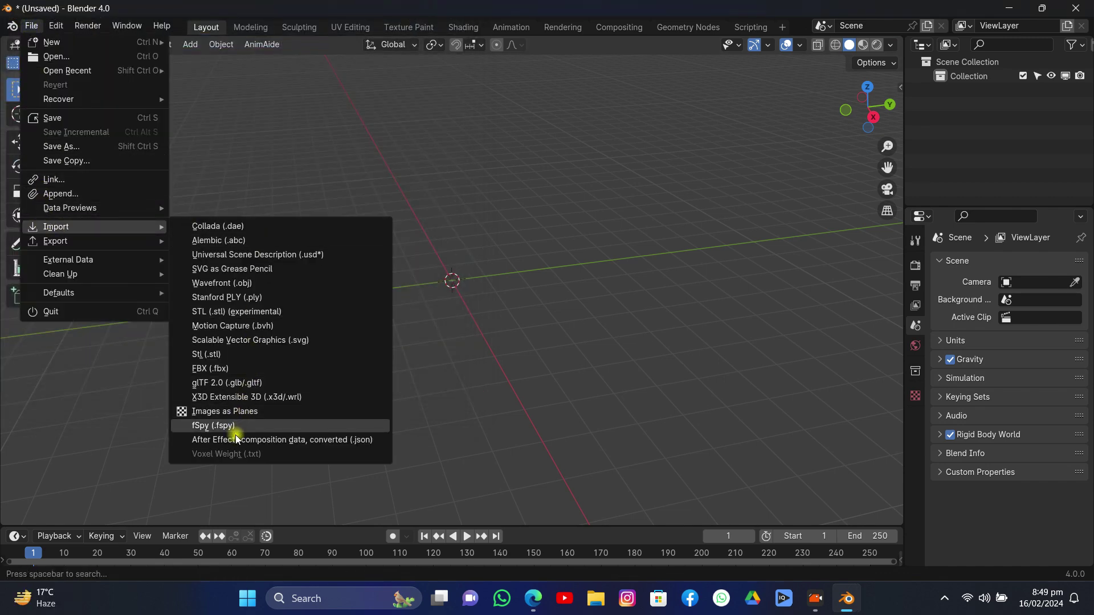
click(297, 447)
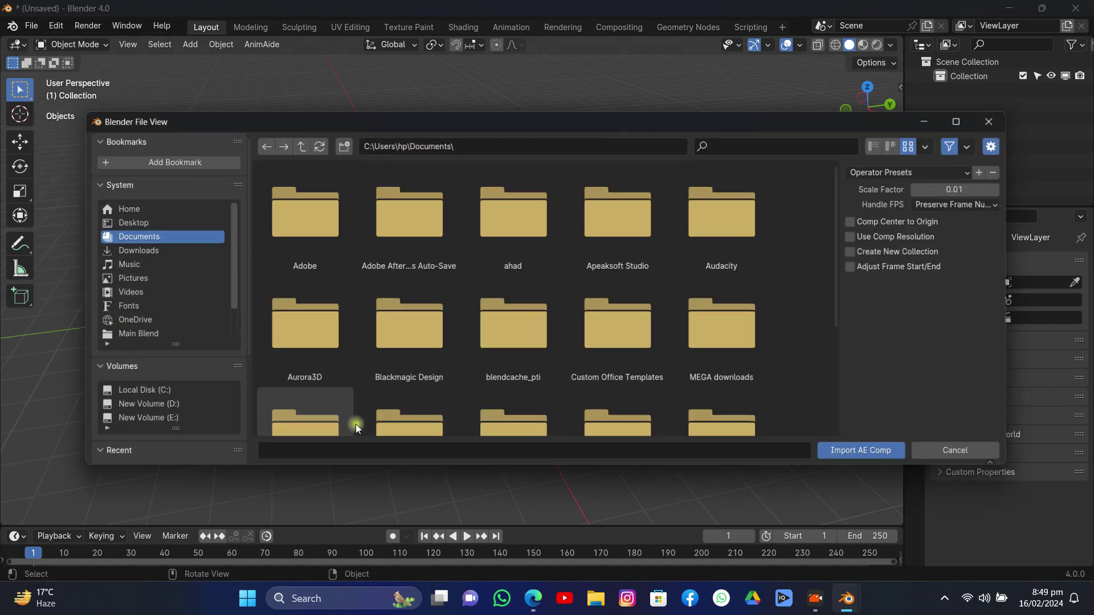
click(121, 292)
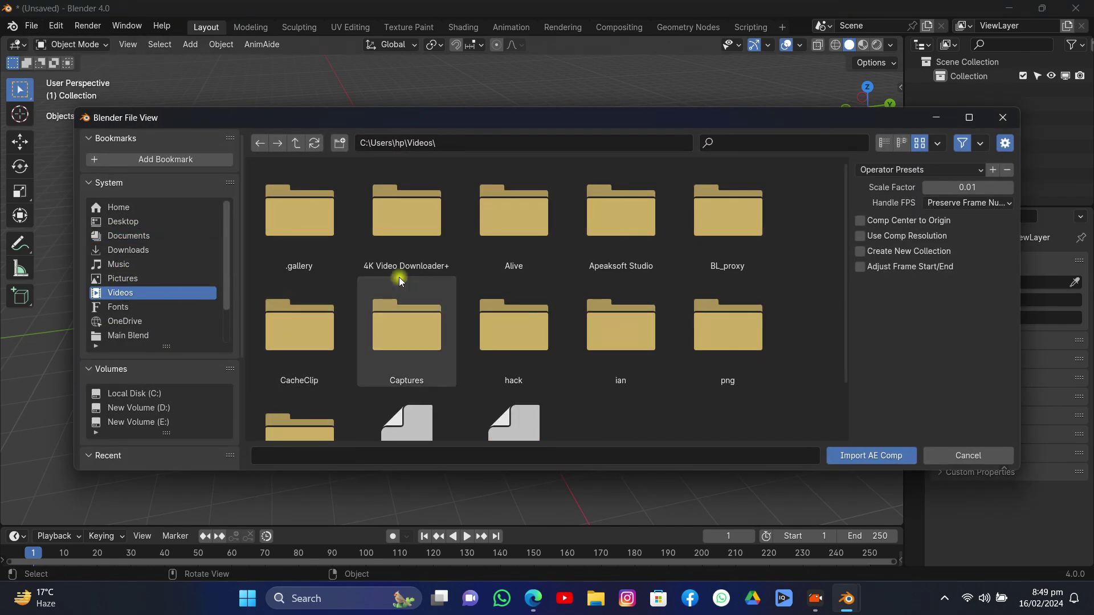
double_click(611, 229)
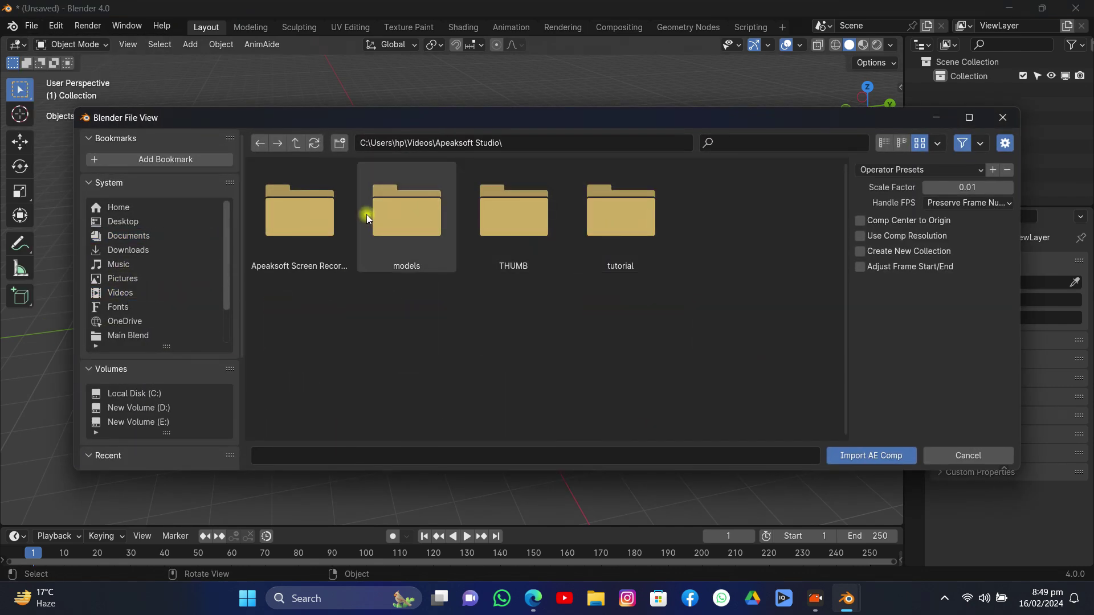
double_click(618, 223)
click(282, 222)
double_click(282, 222)
click(289, 210)
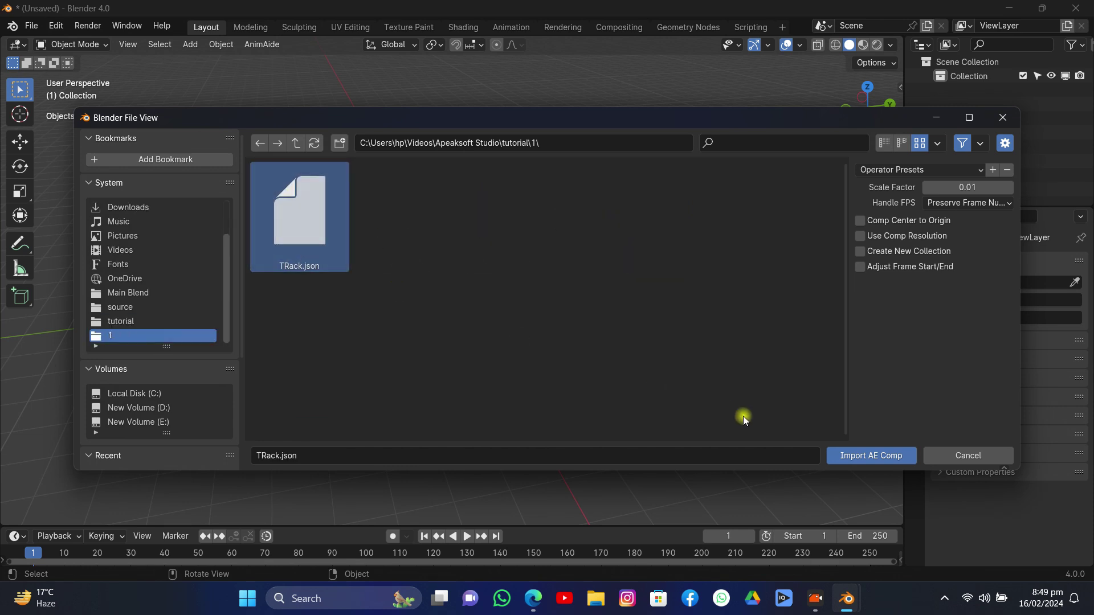
click(853, 455)
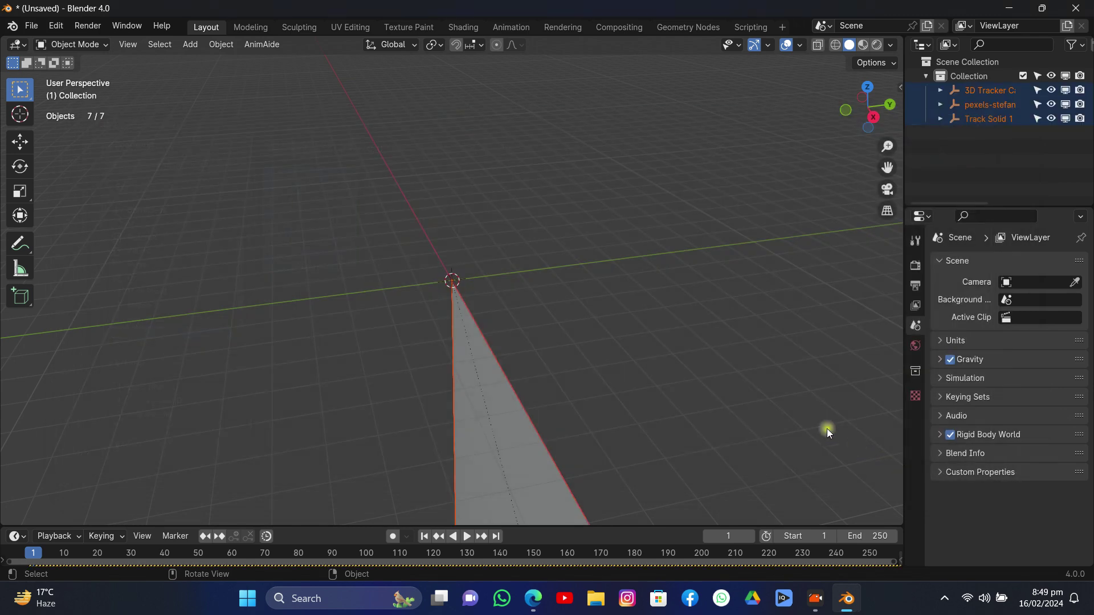
Delete the large plane imported for the video footage layer, keeping the camera and the track solid
drag(828, 107, 735, 112)
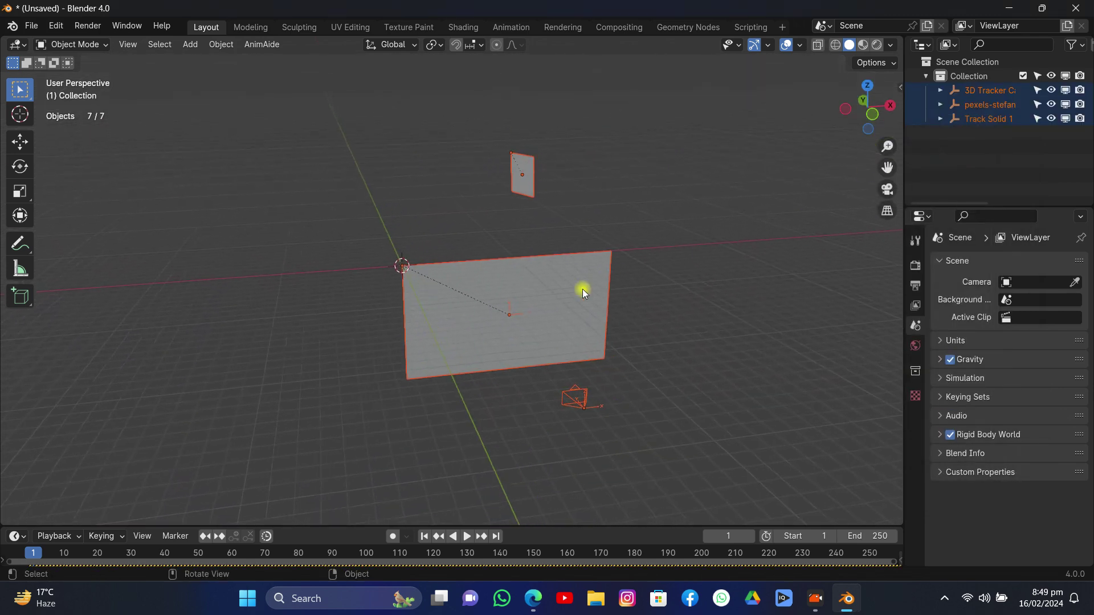
click(607, 275)
key(x)
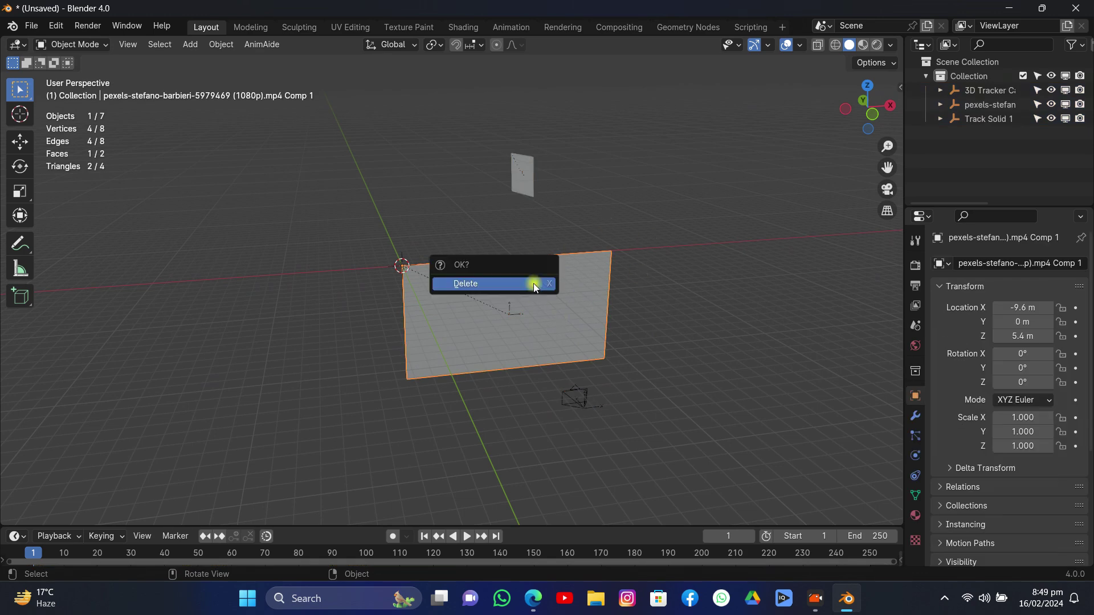
click(533, 282)
Look through the tracker camera and shift the keyframes of all objects so they start at frame 1
click(888, 189)
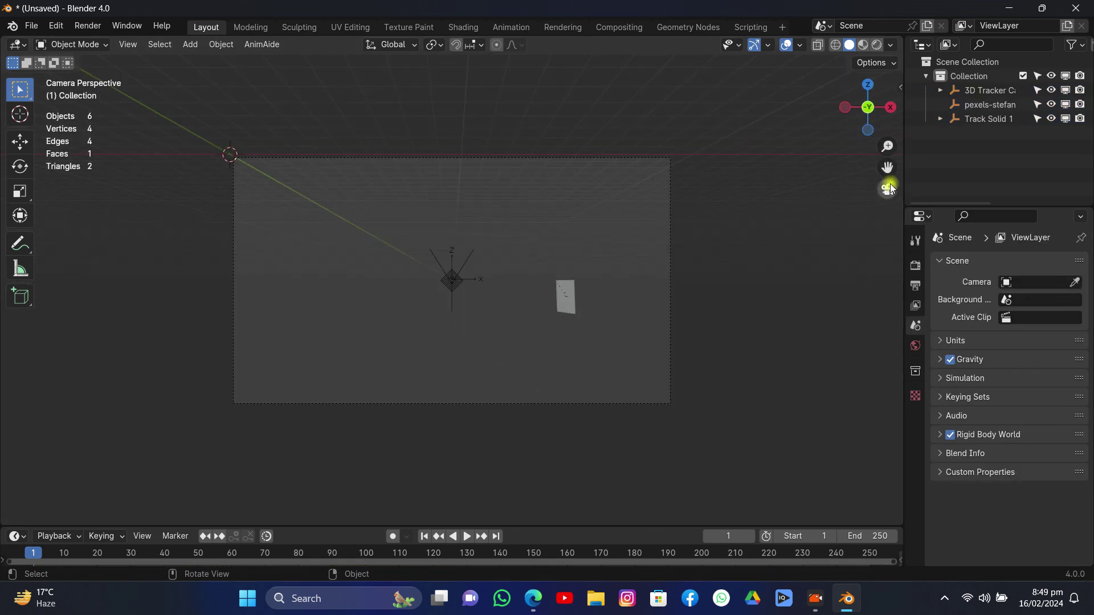
drag(572, 525, 570, 407)
key(a)
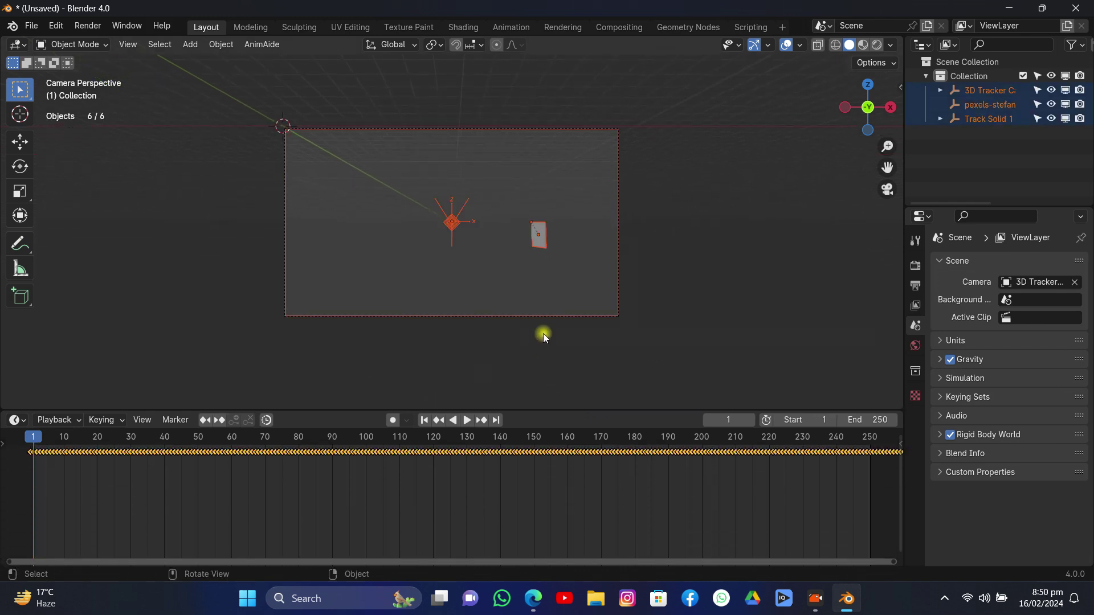
scroll(179, 487, up, 2)
scroll(405, 486, left, 5)
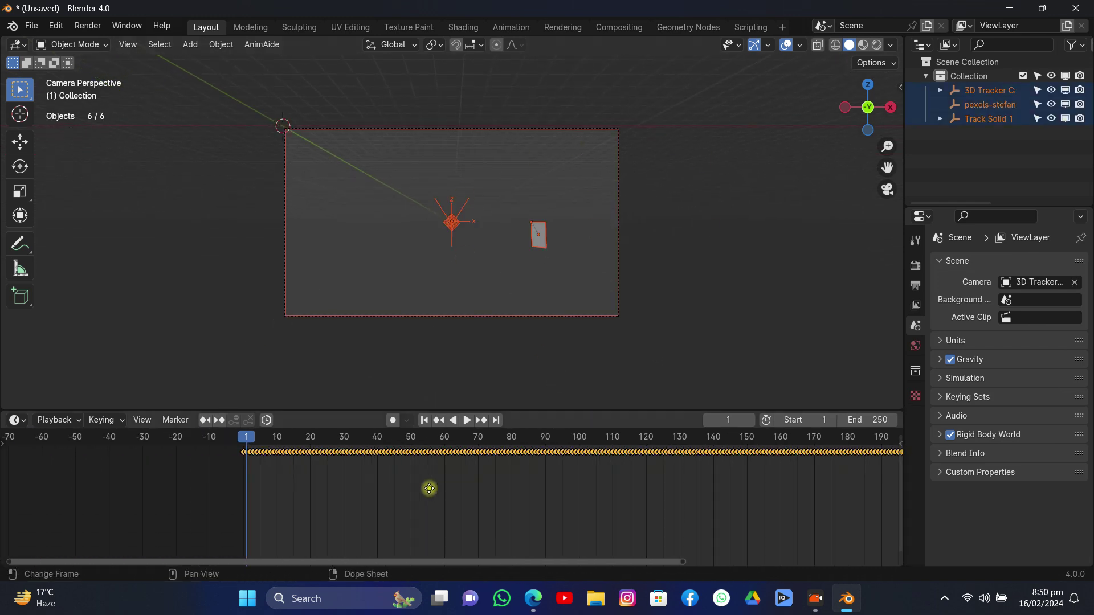
scroll(320, 511, up, 1)
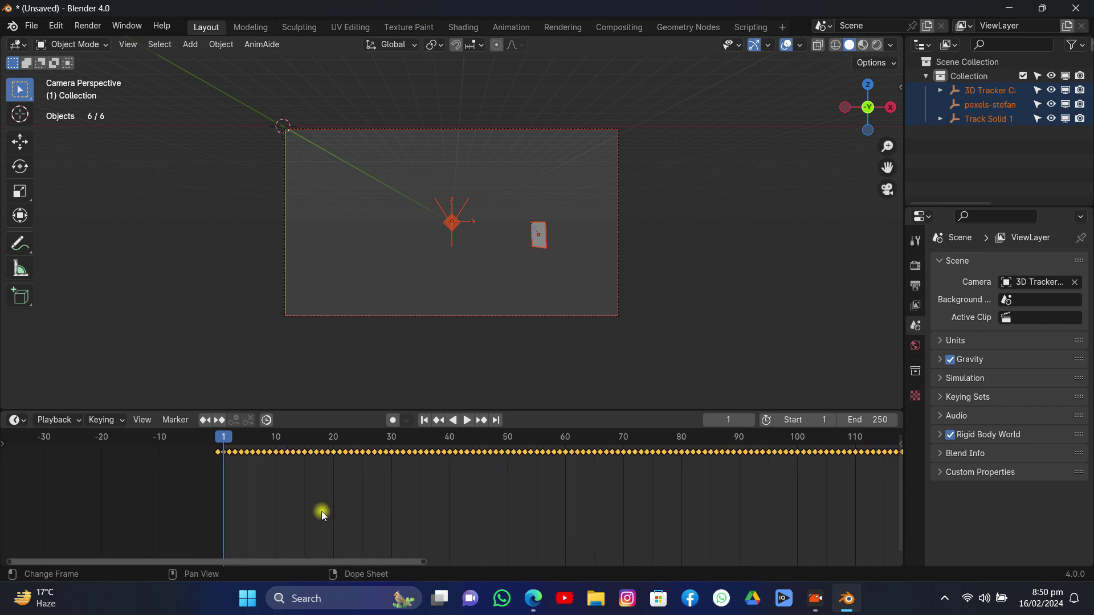
key(g)
click(325, 511)
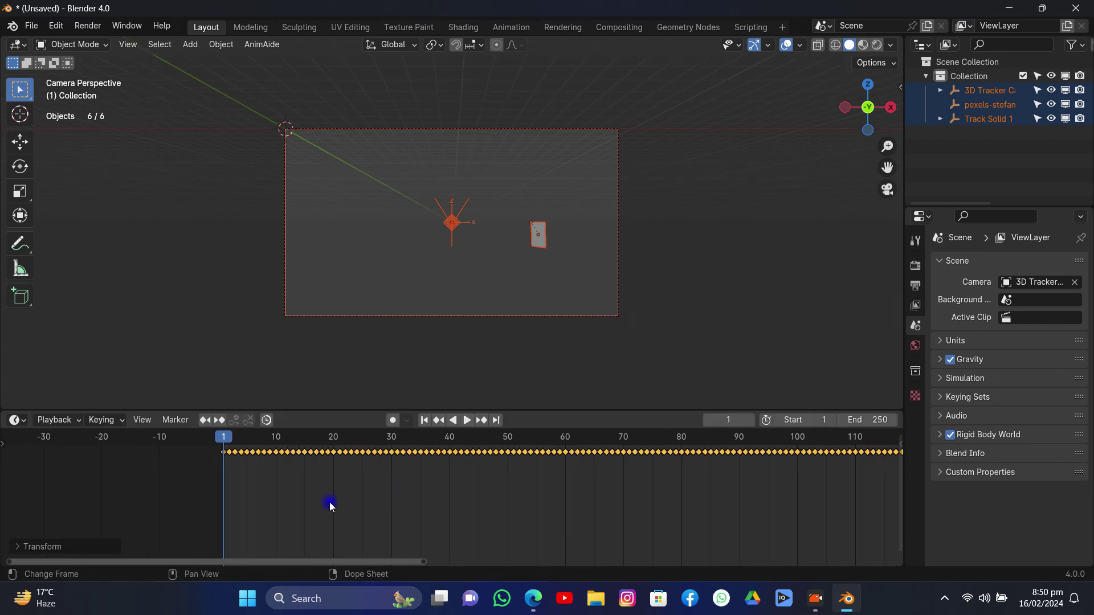
Set the output frame rate to 29.97 fps and scrub the timeline to frame 17
click(915, 285)
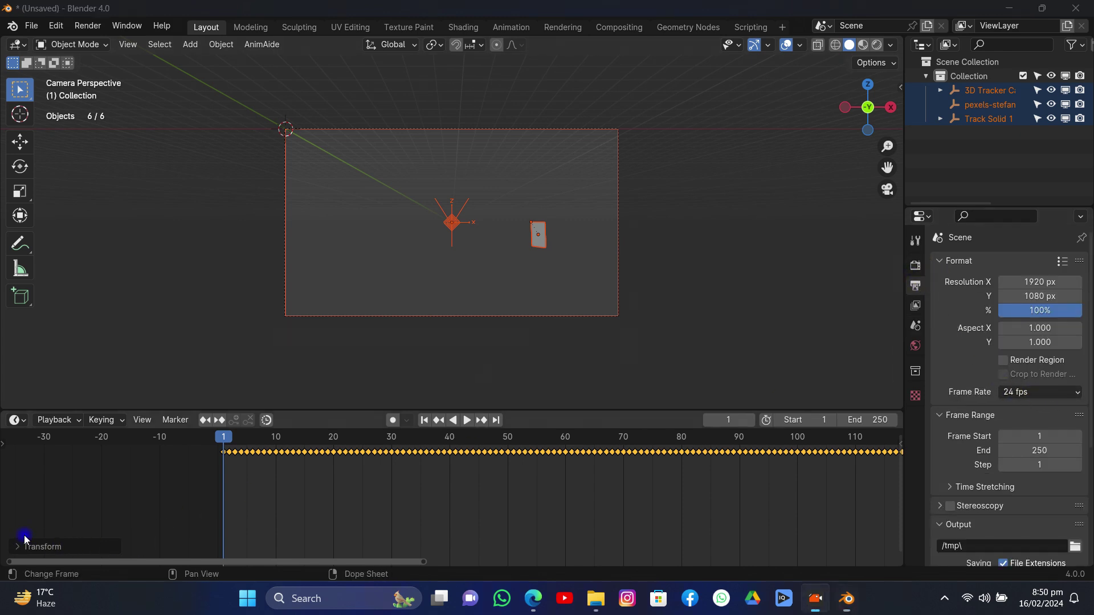
click(1020, 390)
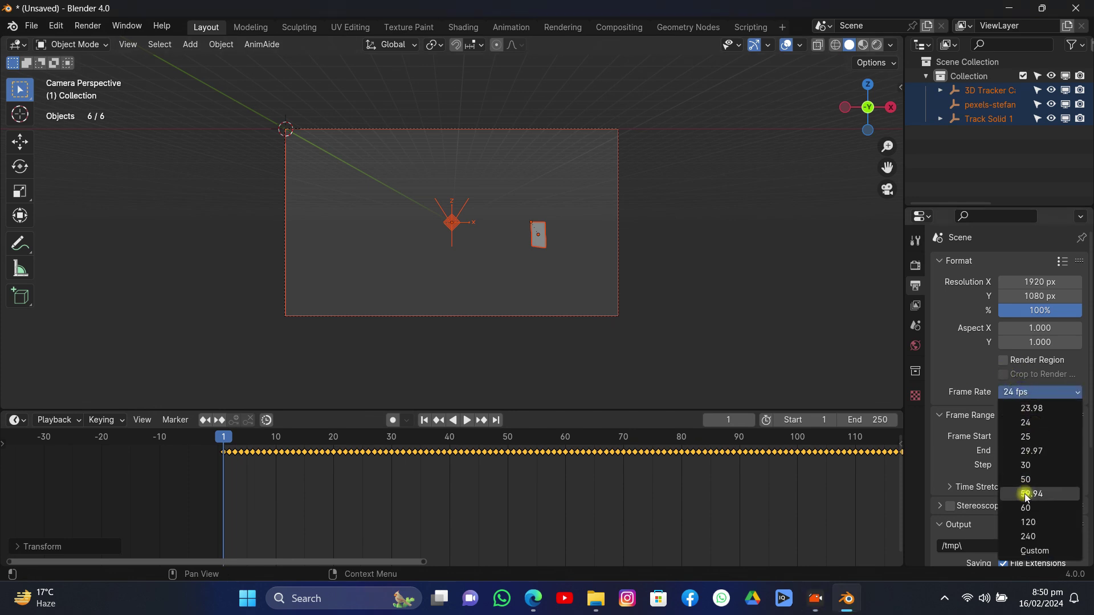
click(1020, 452)
drag(292, 446, 316, 442)
Enable background images for the 3D Tracker Camera and add an entry with Movie Clip as its source
click(457, 131)
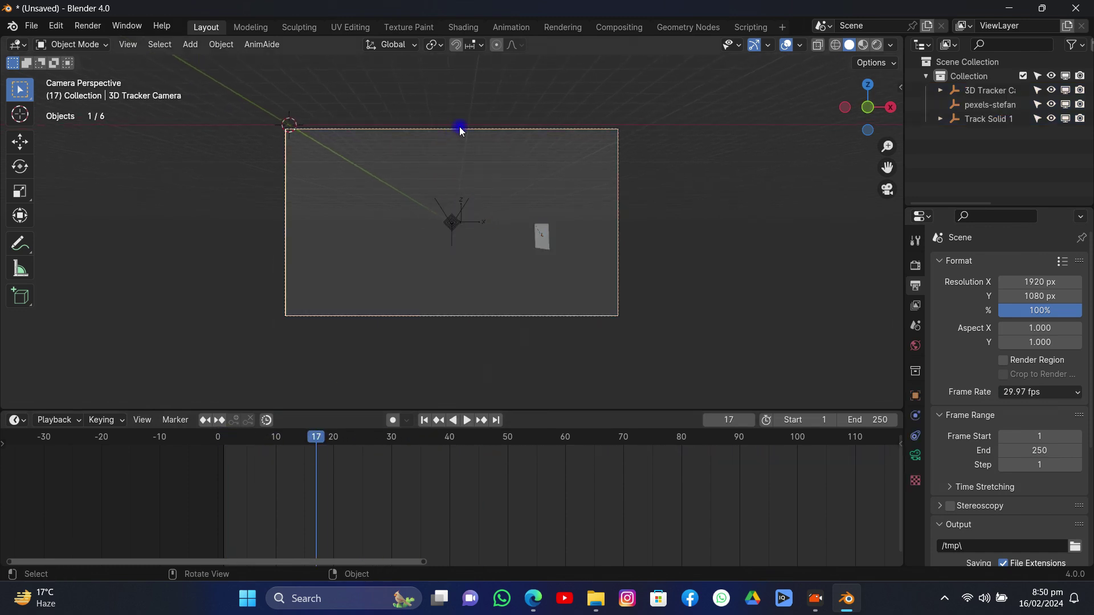
click(915, 457)
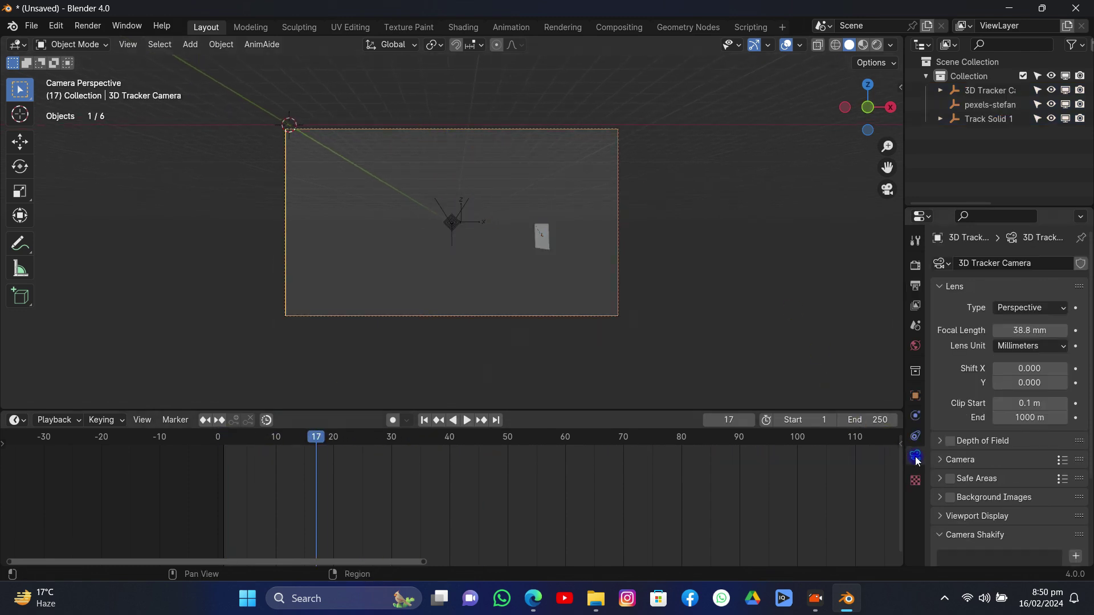
click(940, 498)
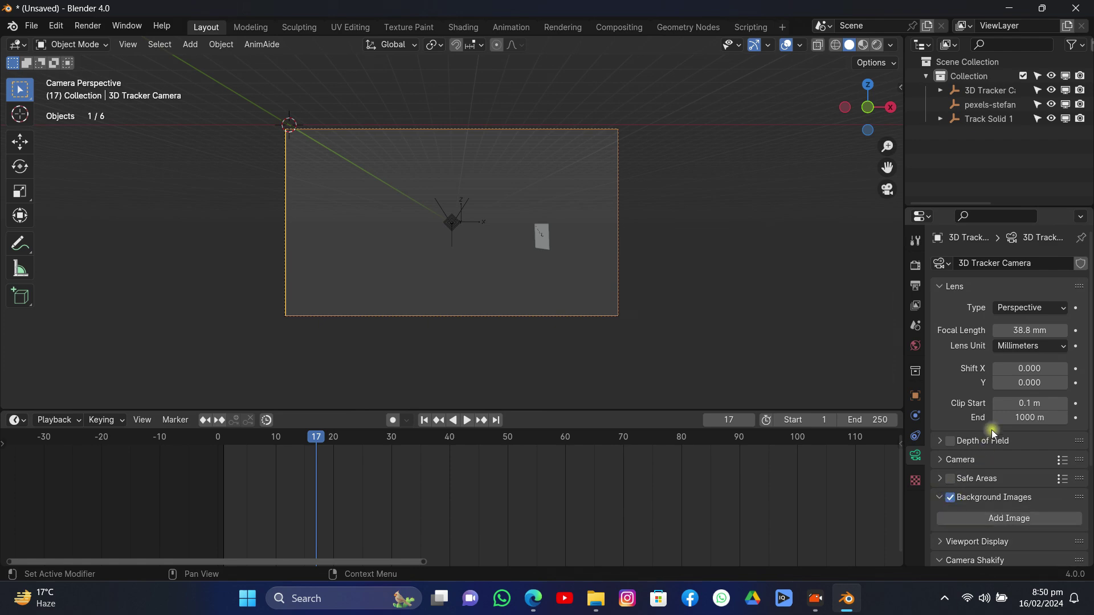
scroll(1015, 407, down, 5)
click(1001, 381)
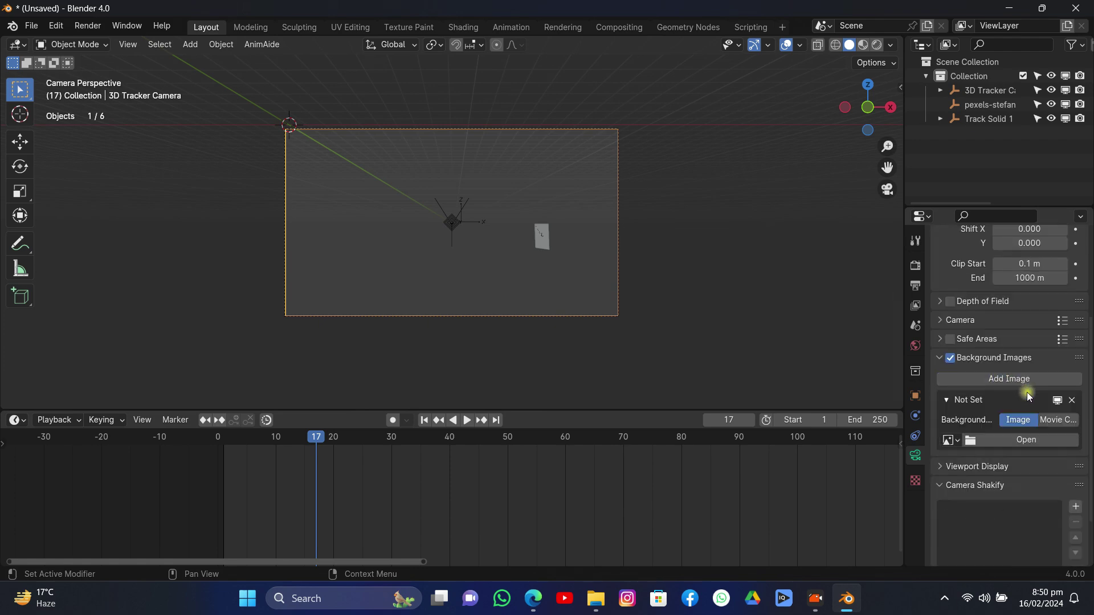
click(1044, 420)
Load the 1080p pexels MP4 clip from folder 1 as the camera's background movie clip
click(1032, 460)
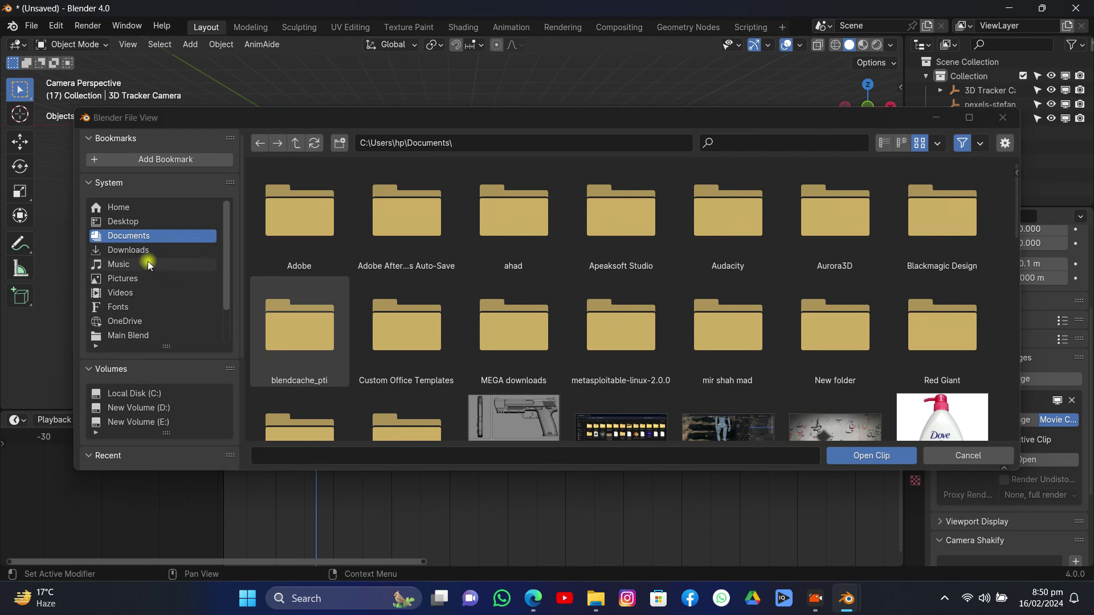
scroll(131, 321, down, 3)
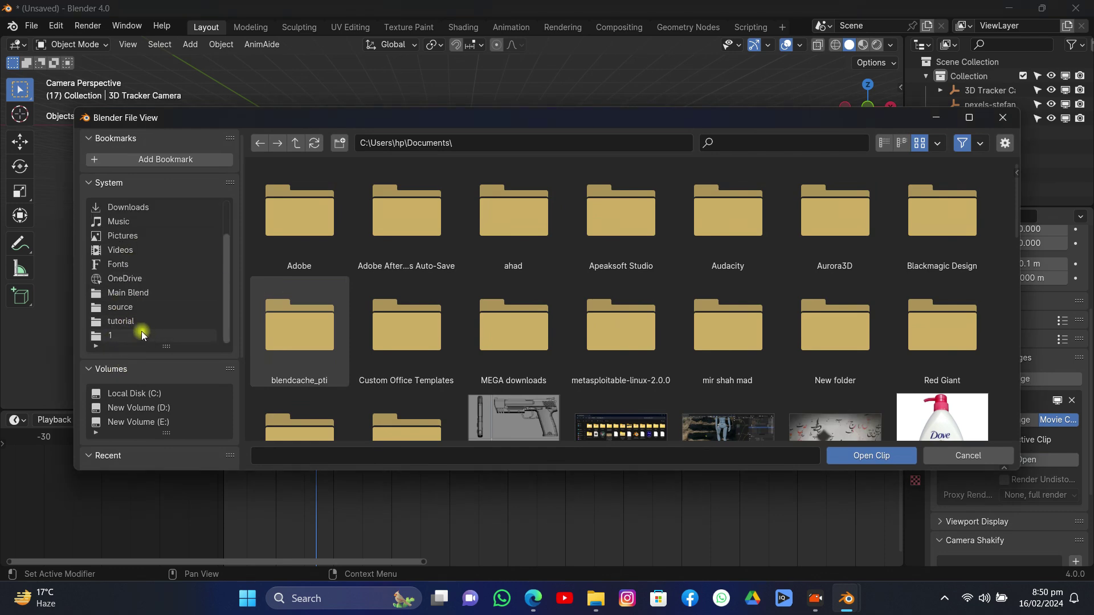
click(142, 334)
click(333, 242)
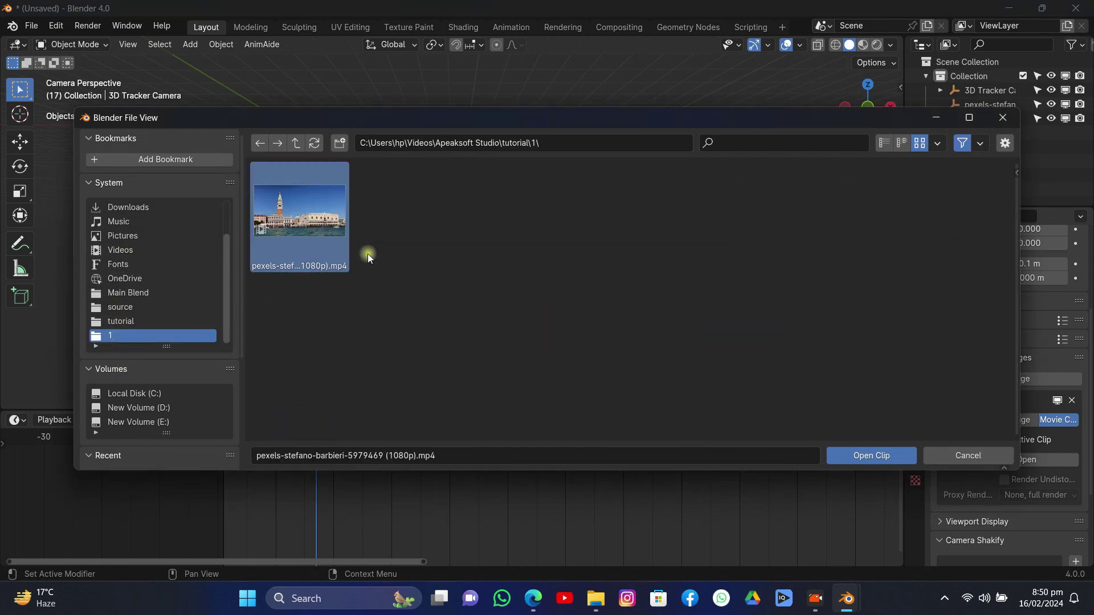
click(846, 454)
Set the background clip's opacity to 1.000 and scrub the timeline to preview the track, stopping at frame 9
scroll(1018, 467, down, 5)
scroll(1021, 463, down, 2)
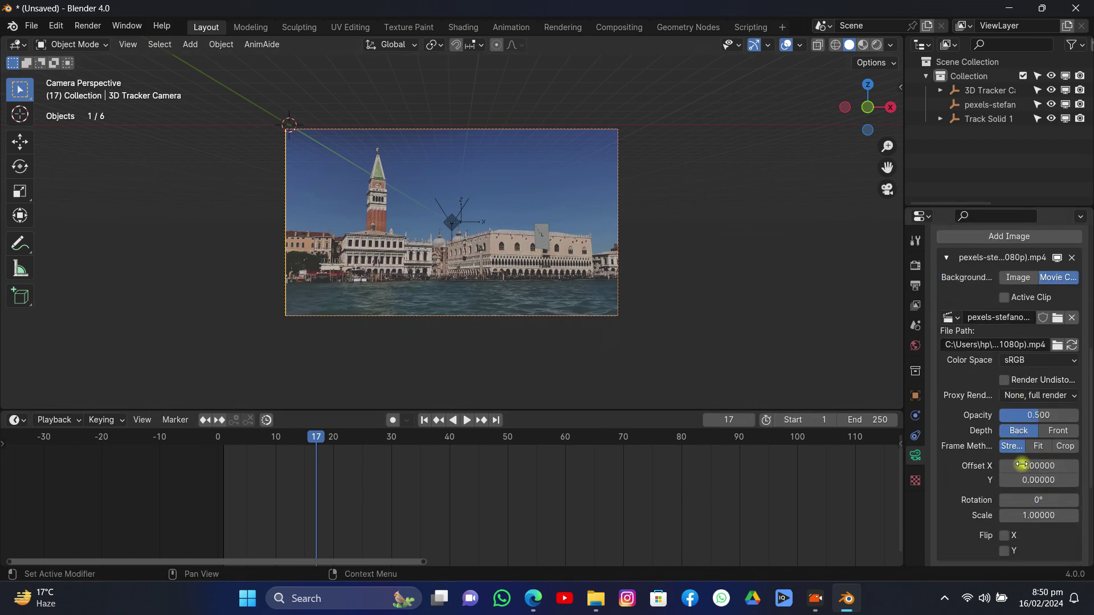
drag(1034, 415, 1077, 415)
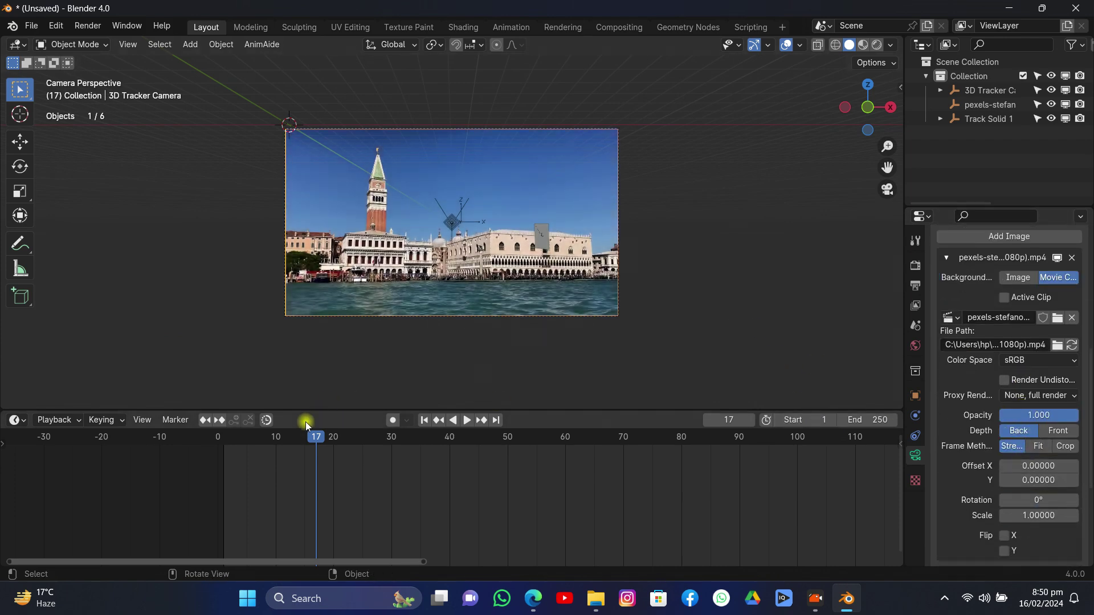
drag(316, 442, 700, 440)
drag(767, 440, 270, 436)
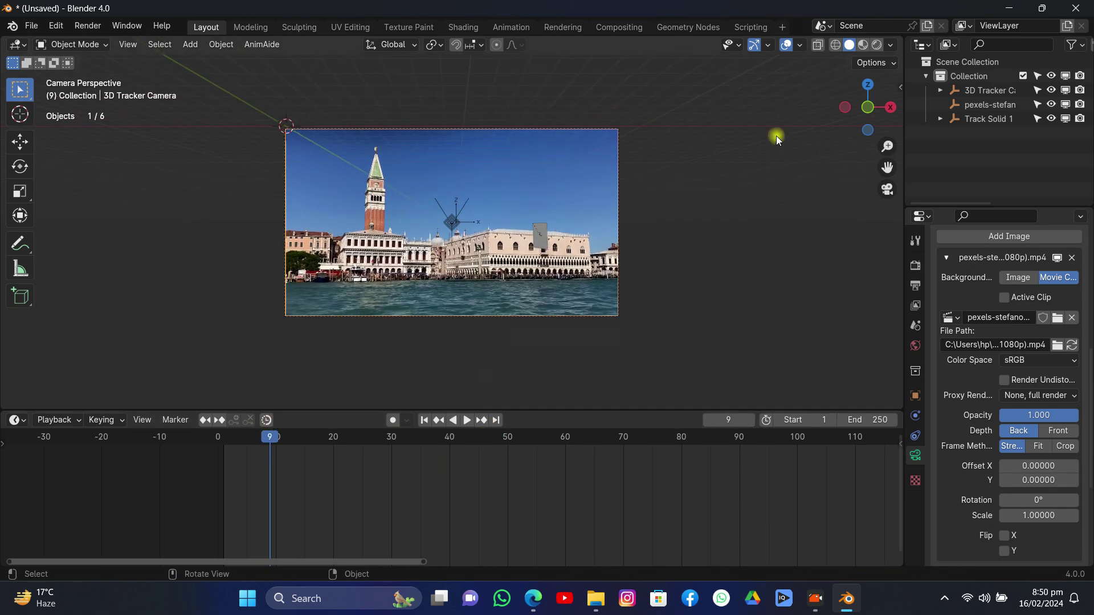
Select Track Solid 1 on the palace facade and snap the 3D cursor to it
scroll(637, 179, up, 5)
click(678, 248)
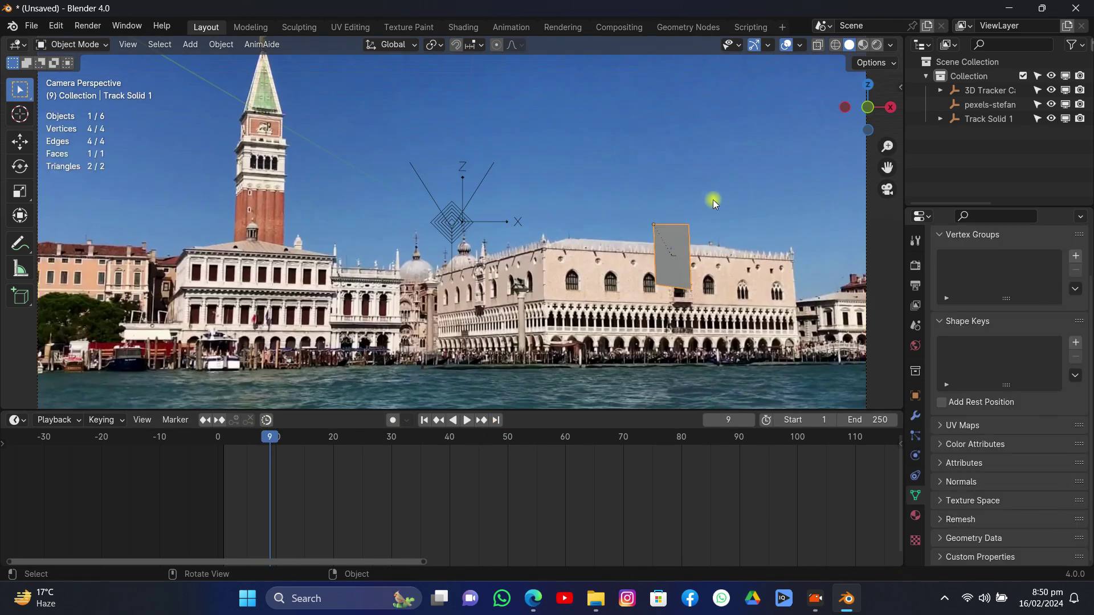
drag(843, 98, 750, 172)
drag(874, 107, 855, 115)
mouse_move(889, 165)
mouse_down()
mouse_move(854, 268)
mouse_move(877, 157)
mouse_up()
key(shift+s)
click(558, 270)
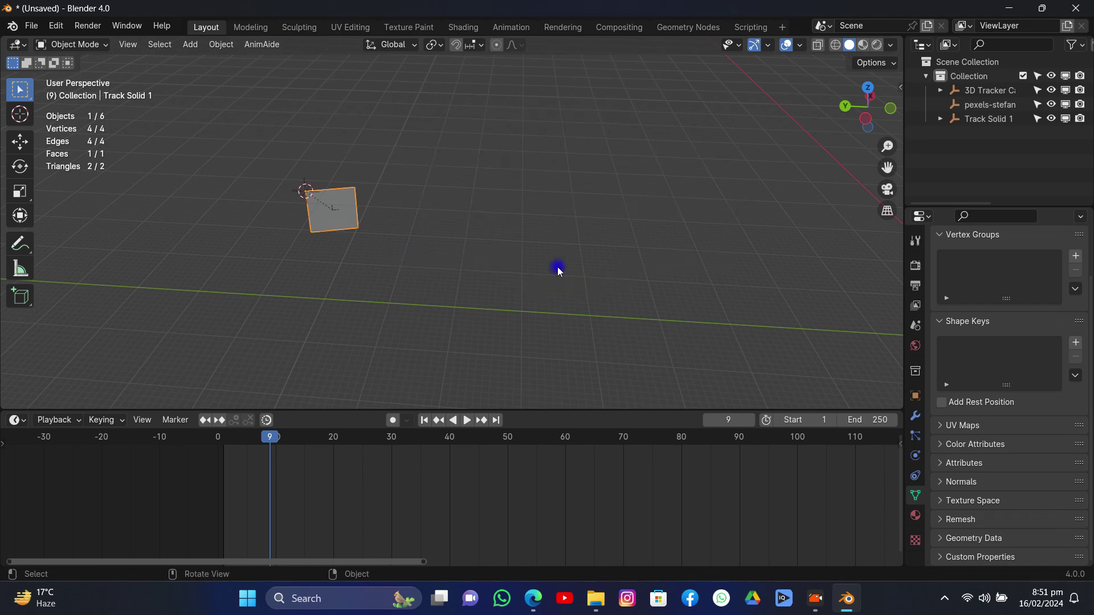
From the tracker camera view, add a cube at the 3D cursor and scale it up about 11 times
click(888, 190)
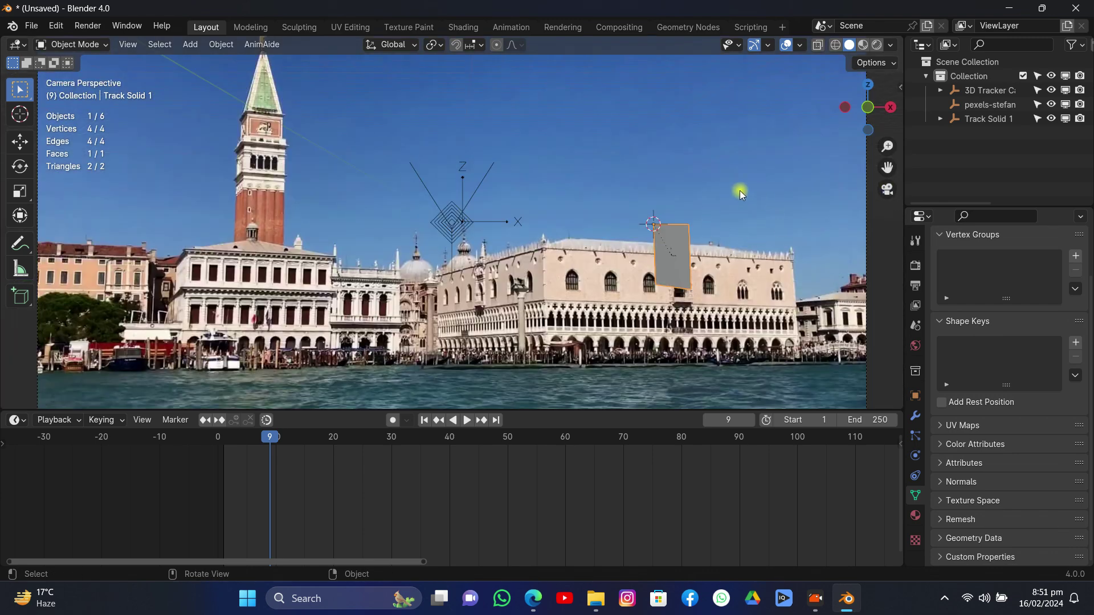
key(shift+a)
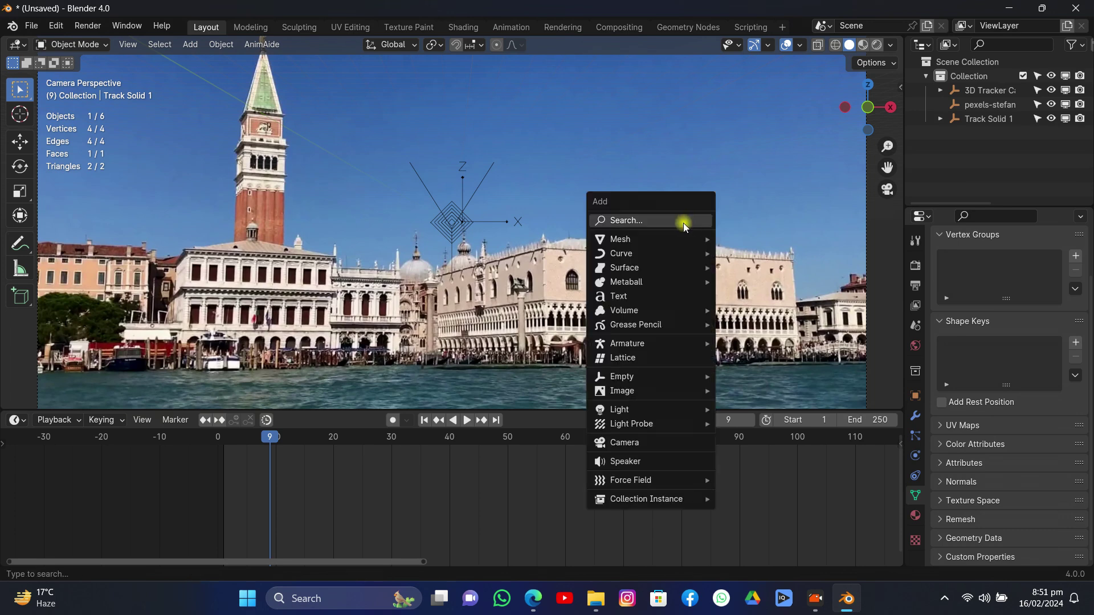
mouse_move(671, 238)
click(723, 253)
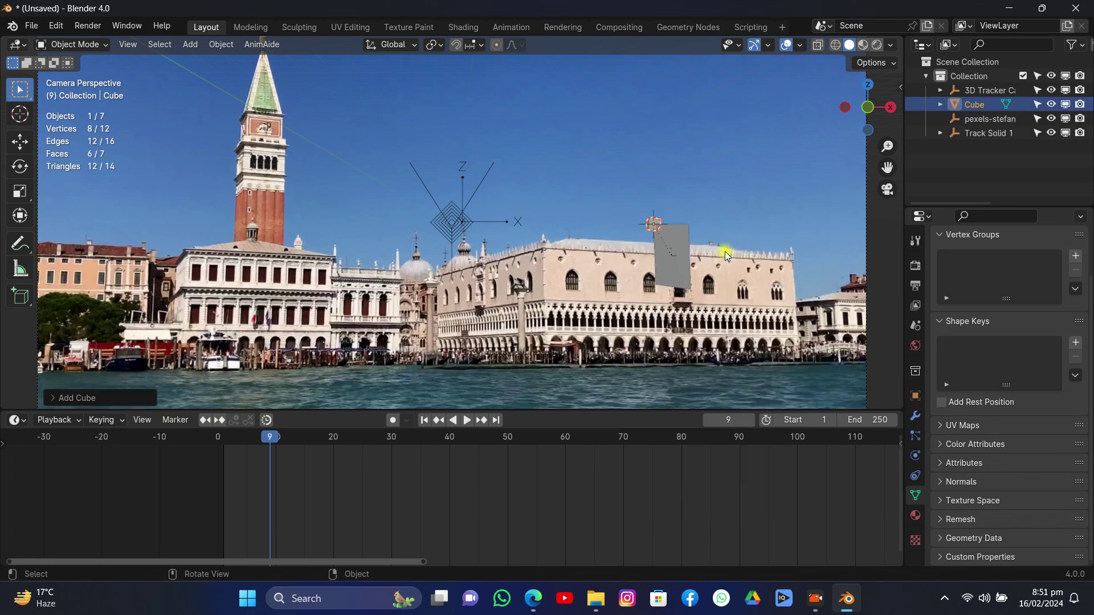
key(s)
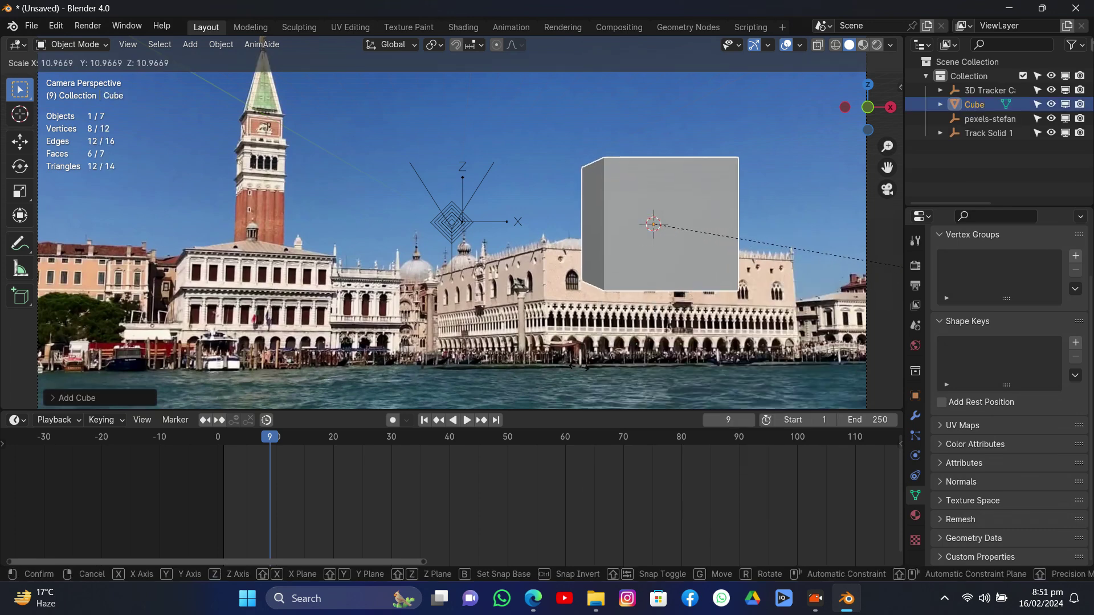
click(904, 267)
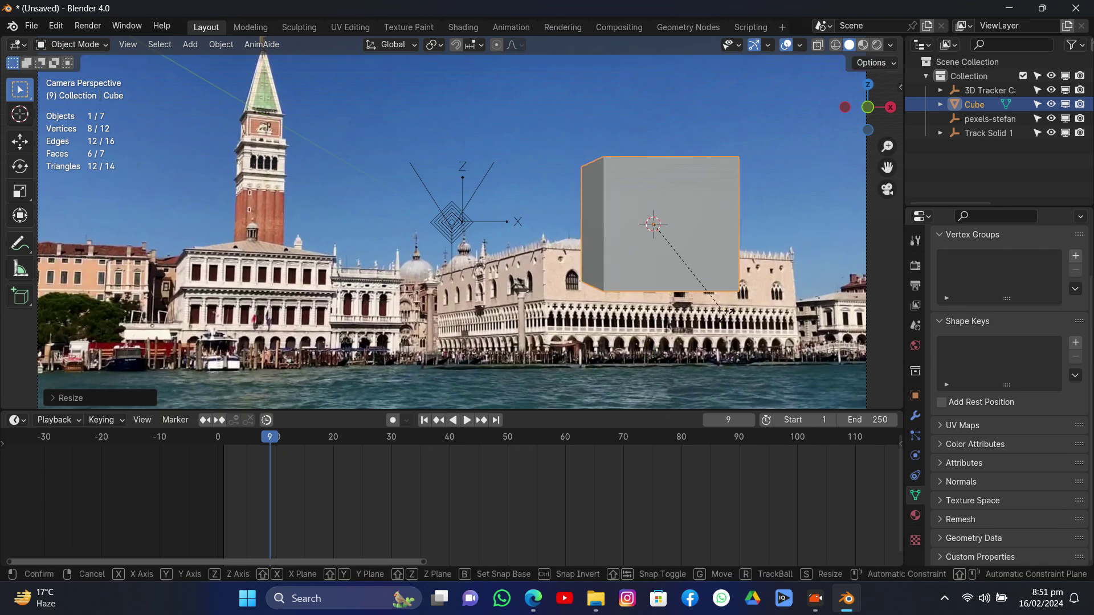
Lower the cube about 14 m along global Z so it covers the palace facade
key(r)
key(r)
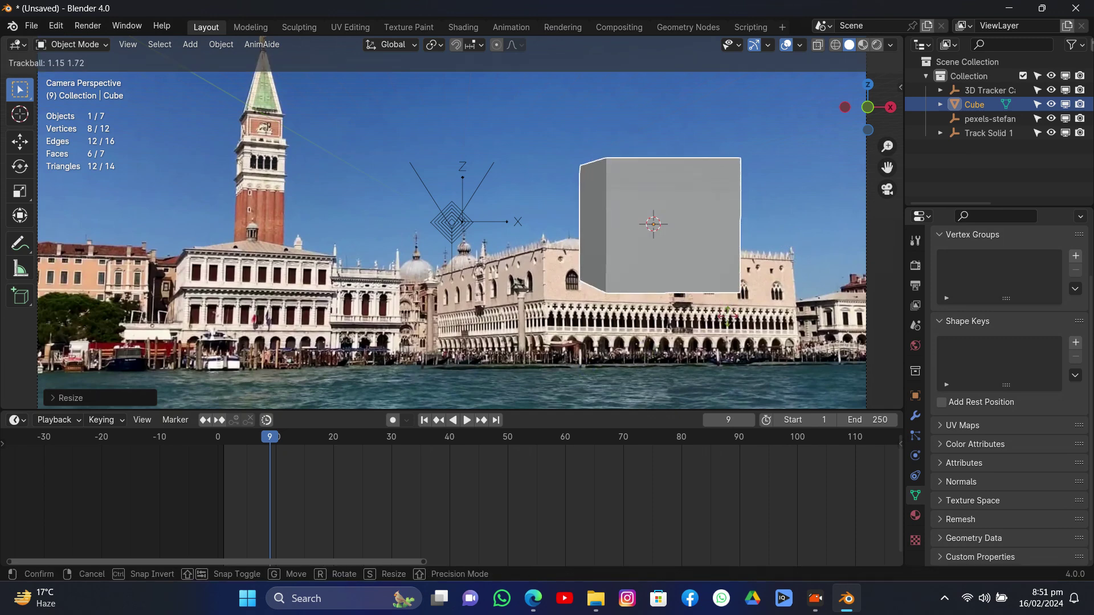
right_click(722, 312)
key(g)
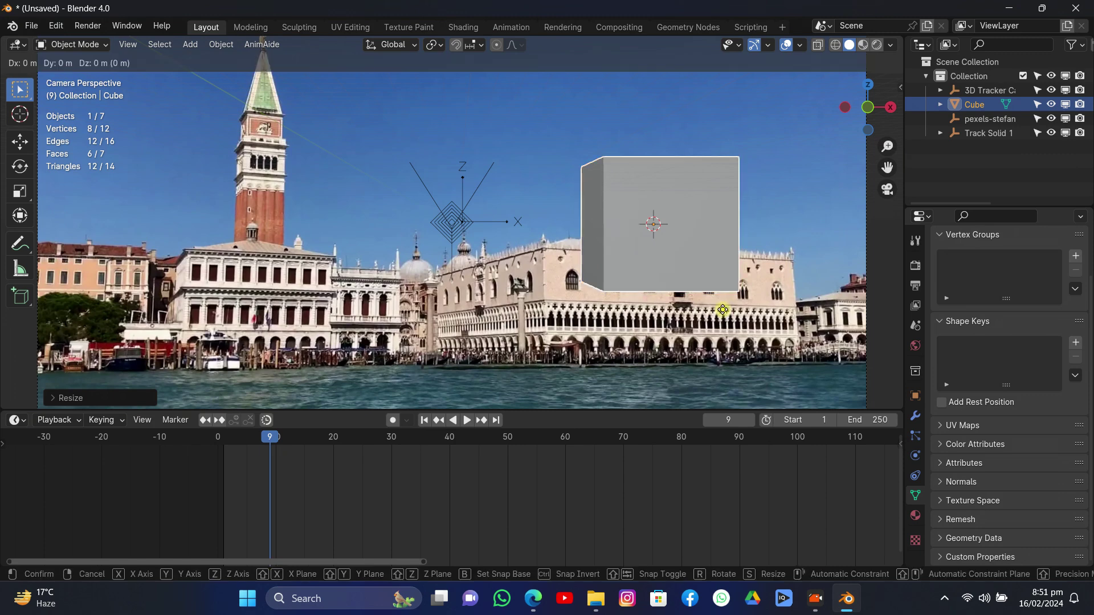
key(z)
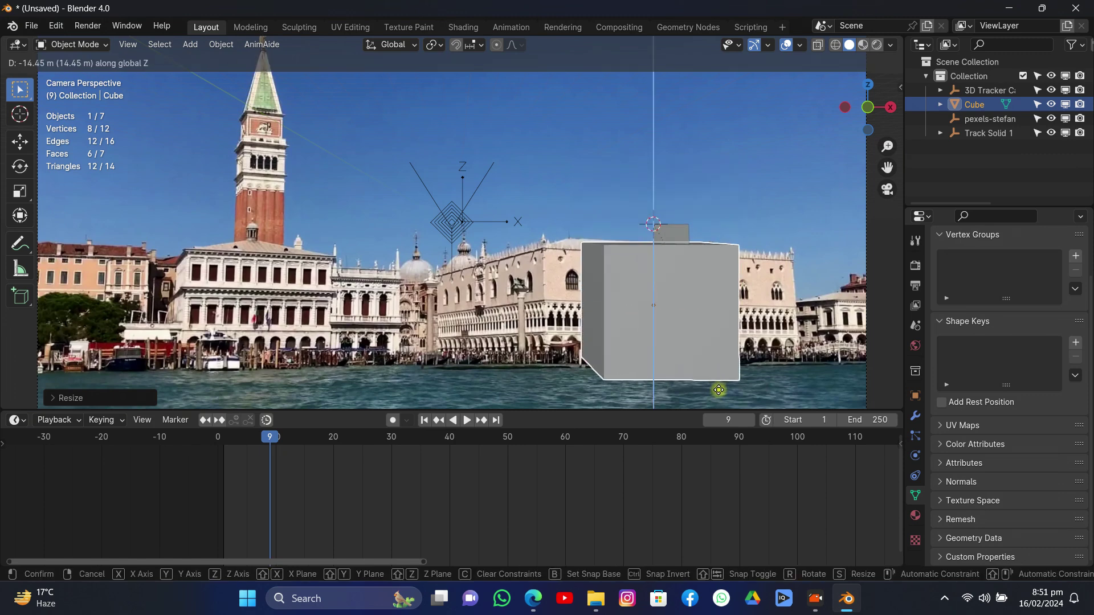
click(724, 381)
Tilt the cube slightly with a trackball rotation and raise it about 2 m along Z to the palace's base line
key(r)
key(r)
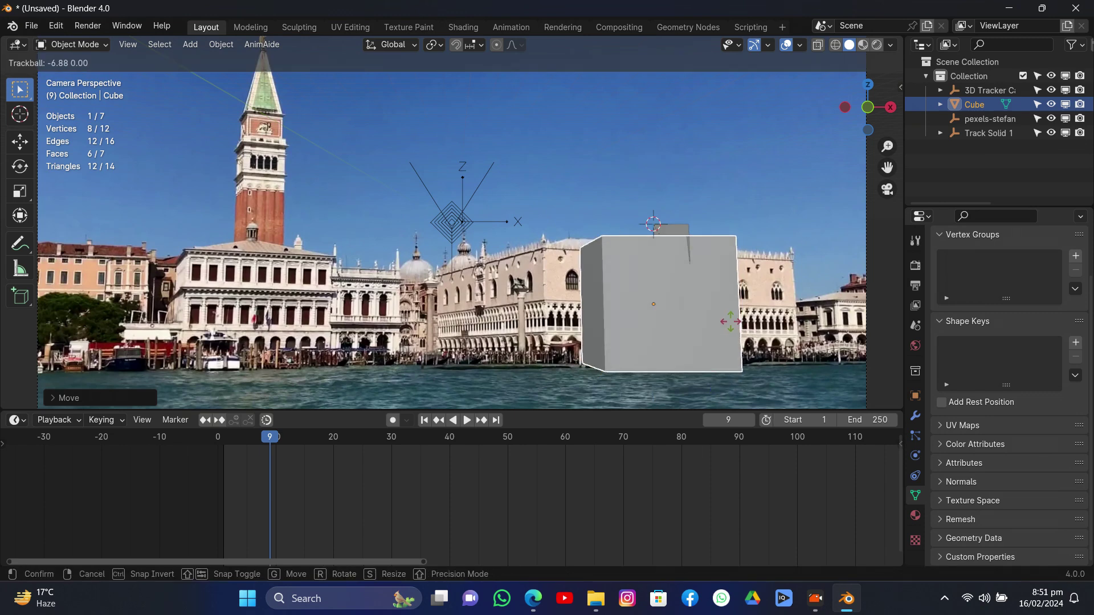
click(731, 323)
key(g)
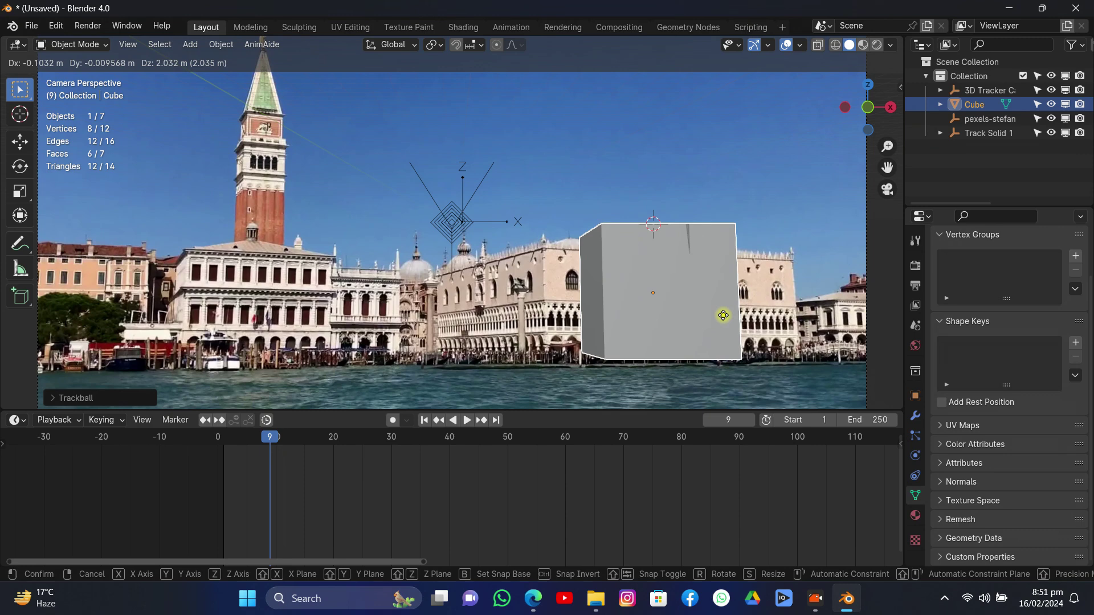
key(z)
click(723, 315)
Stretch the cube along global X to roughly the palace's width and shift it slightly along X
key(s)
key(x)
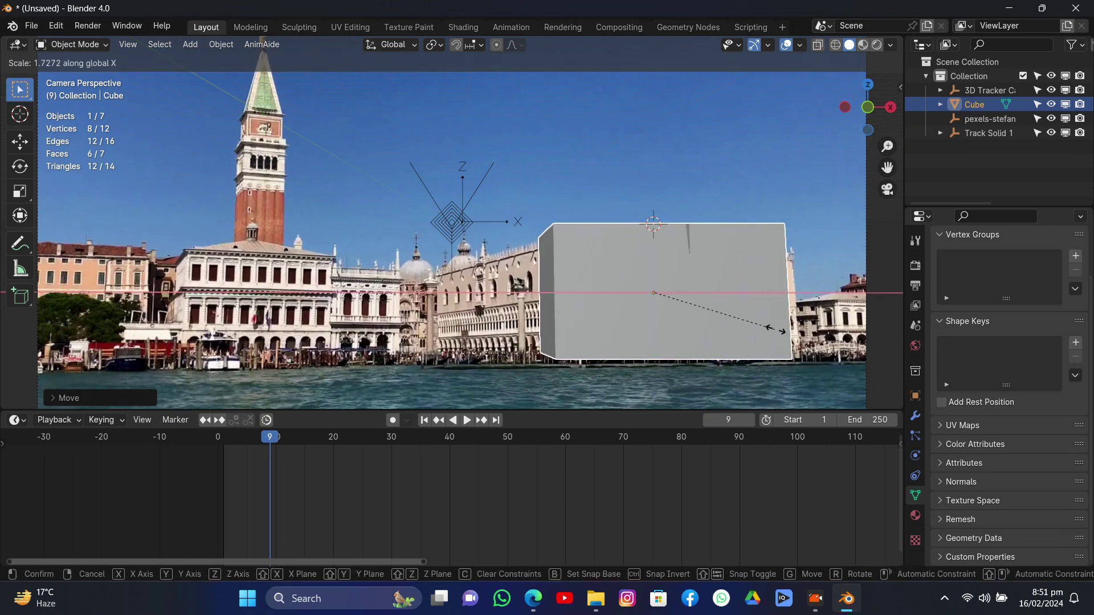
click(784, 326)
key(g)
key(x)
click(793, 336)
Rotate the cube about global Z to follow the palace's angle and scale it to about 0.91 along Z
key(r)
key(z)
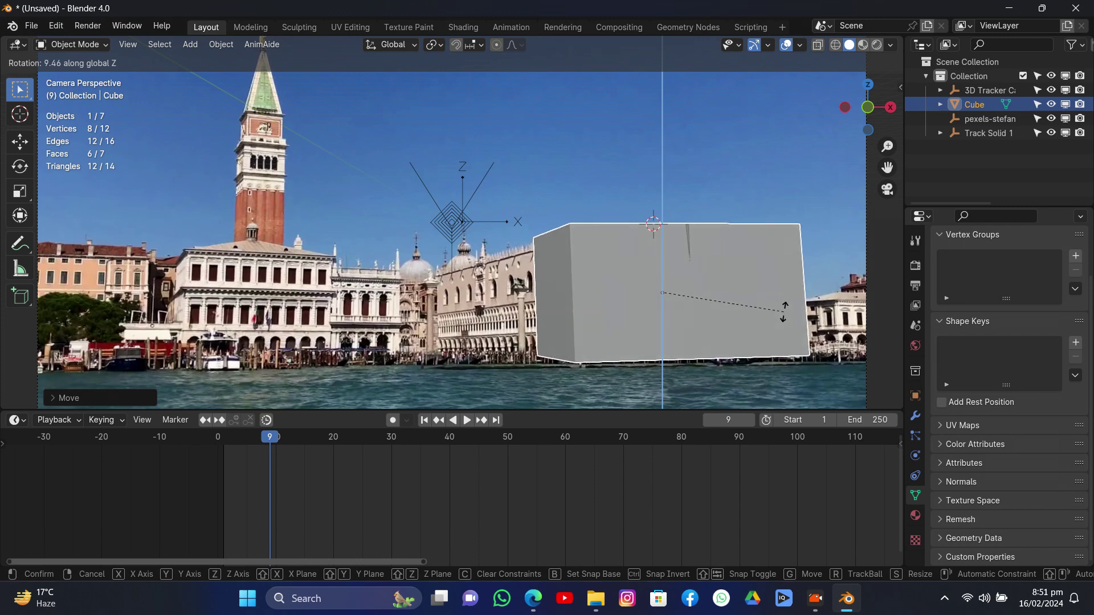
click(781, 298)
key(s)
key(z)
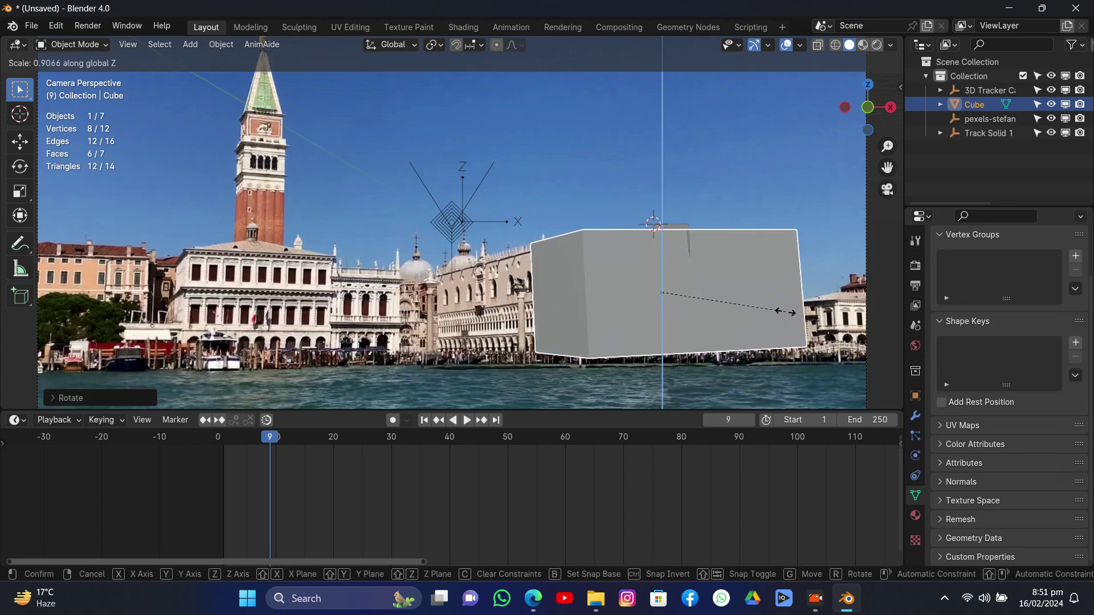
click(793, 312)
Move the cube along its local axes to align its front corner with the palace and rotate it about -2.7° around local X
key(shift+space)
key(g)
drag(618, 246, 618, 245)
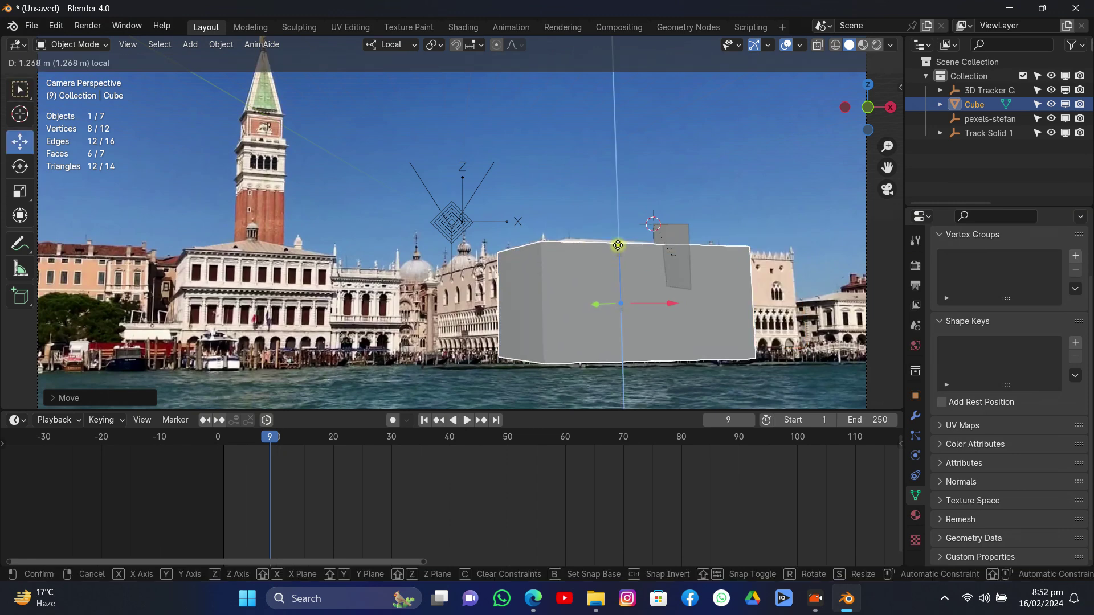
key(r)
key(x)
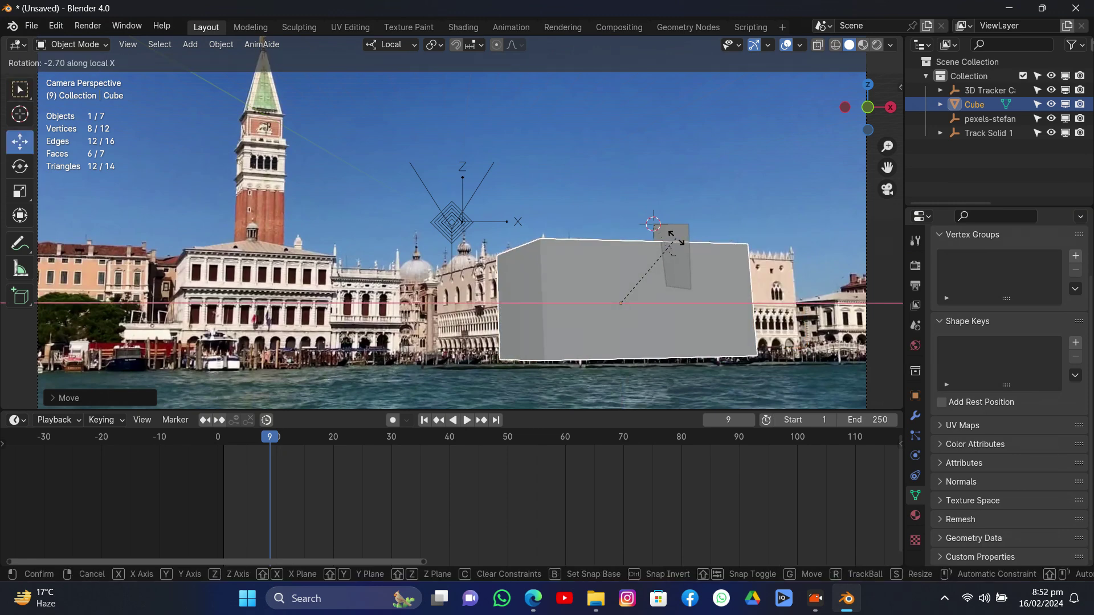
click(671, 249)
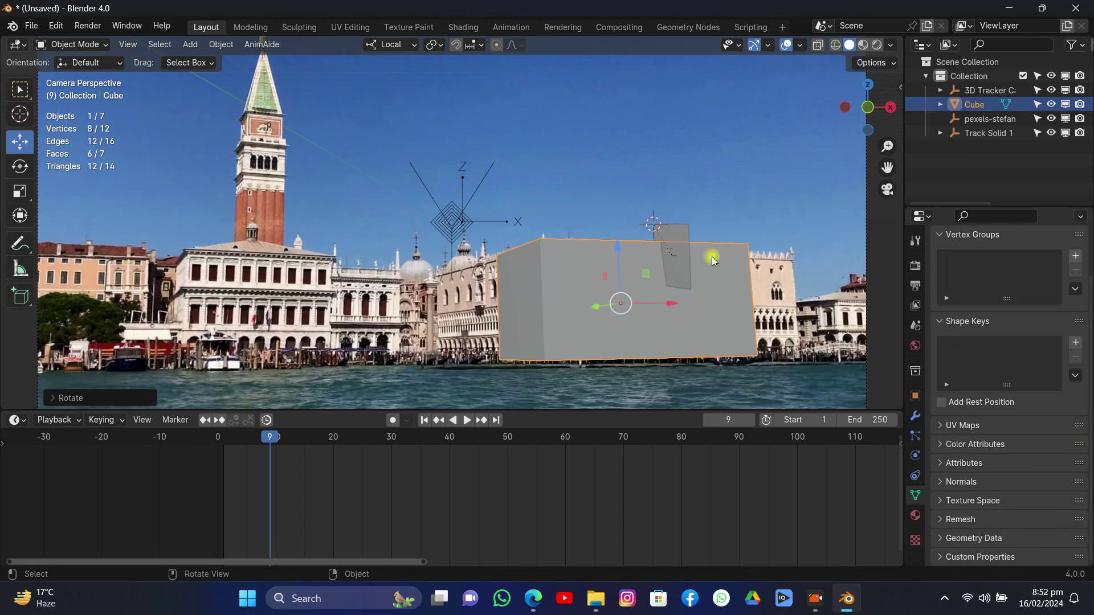
In Edit Mode, select the cube's end face and move it about 9.4 m along local X to lengthen the facade block
drag(843, 87, 590, 97)
key(Tab)
click(538, 211)
scroll(561, 178, down, 3)
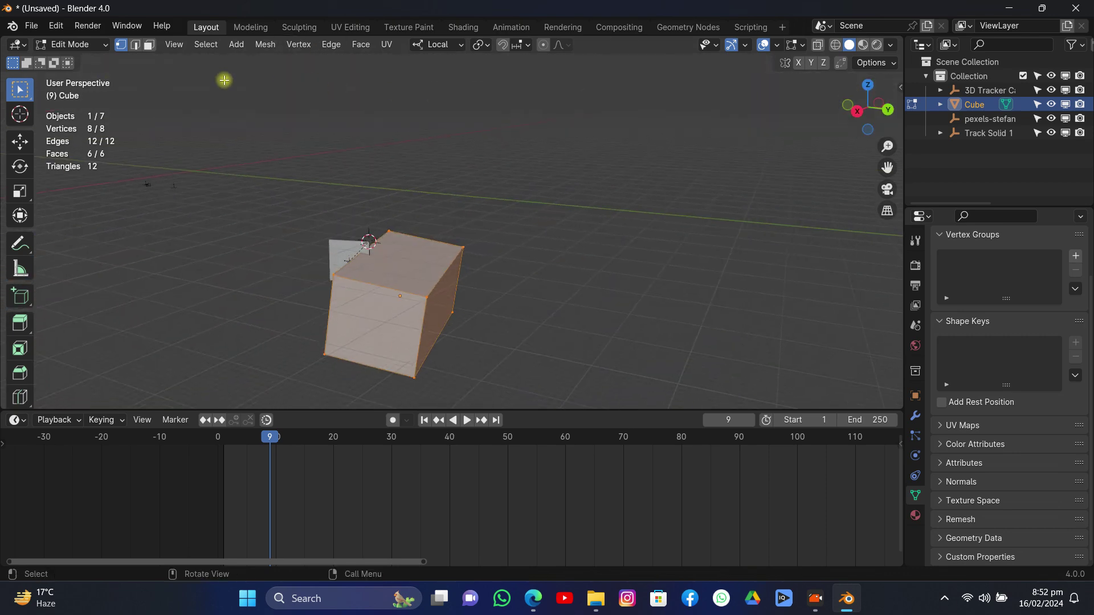
click(150, 49)
click(384, 323)
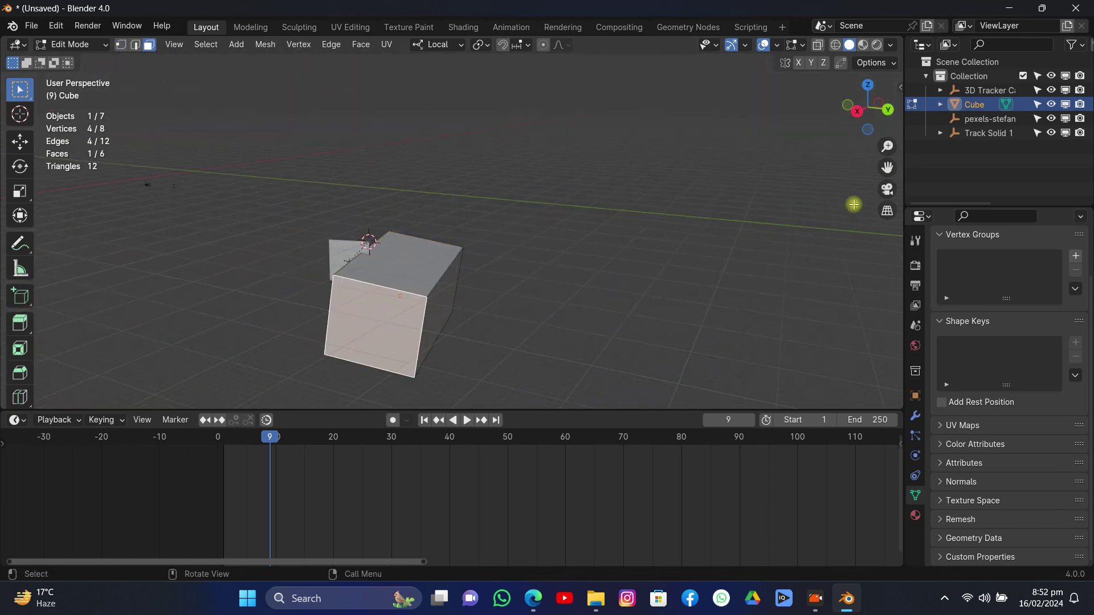
click(887, 191)
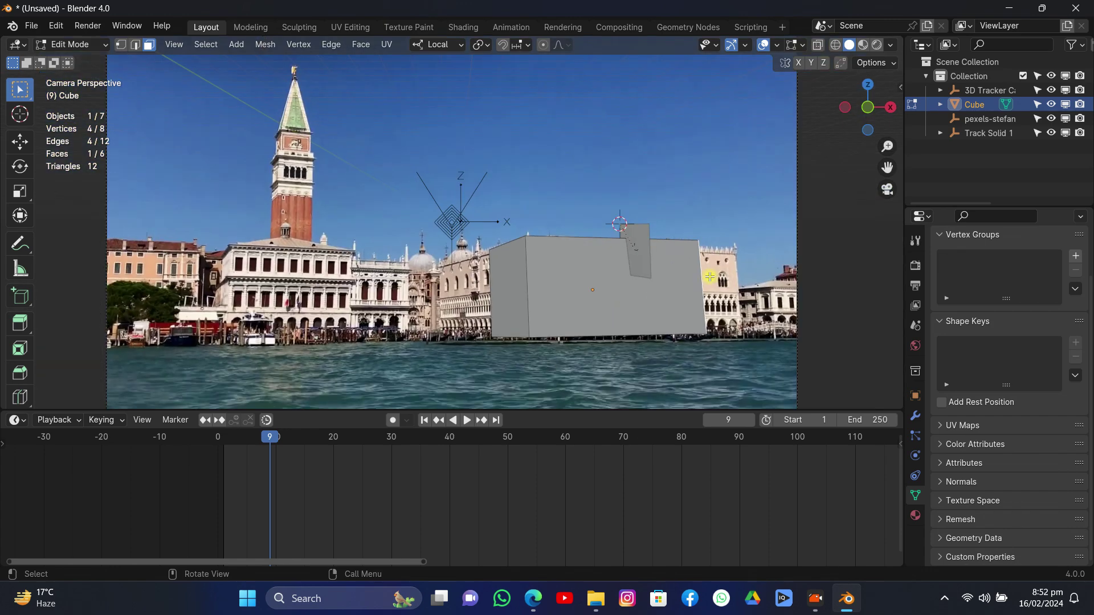
key(g)
key(x)
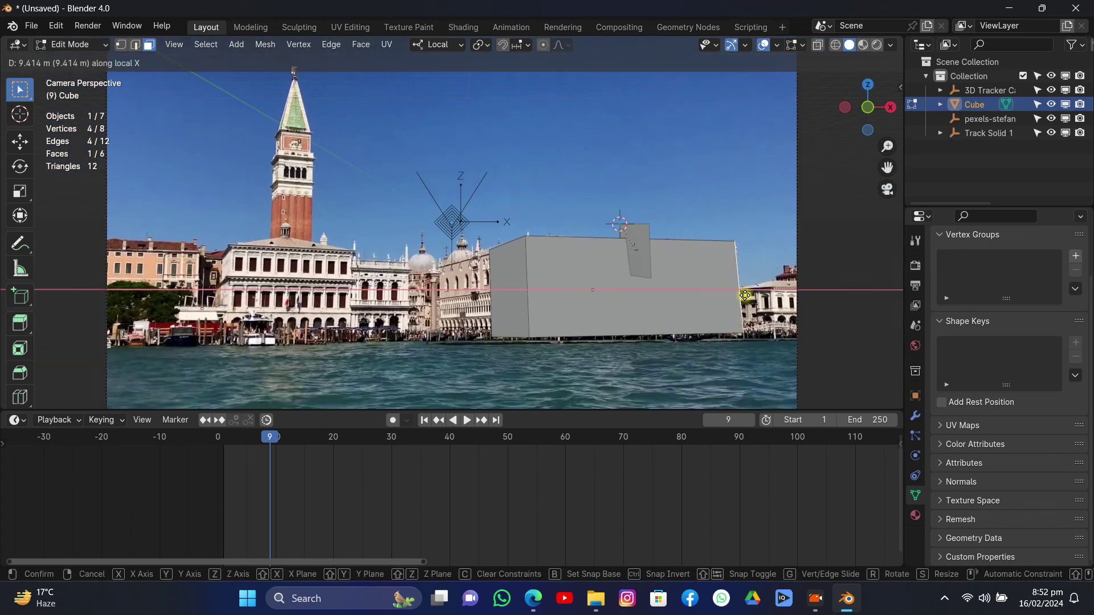
click(745, 295)
Extrude the cube's rear face backward to extend the block along the palace's receding side wall
drag(866, 108, 756, 139)
click(887, 189)
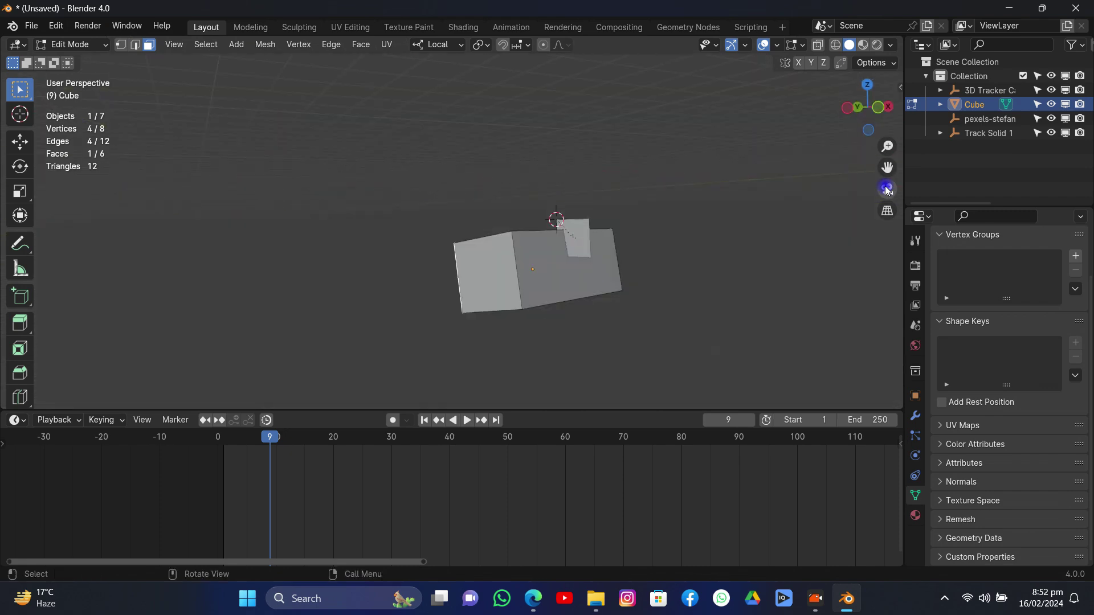
key(e)
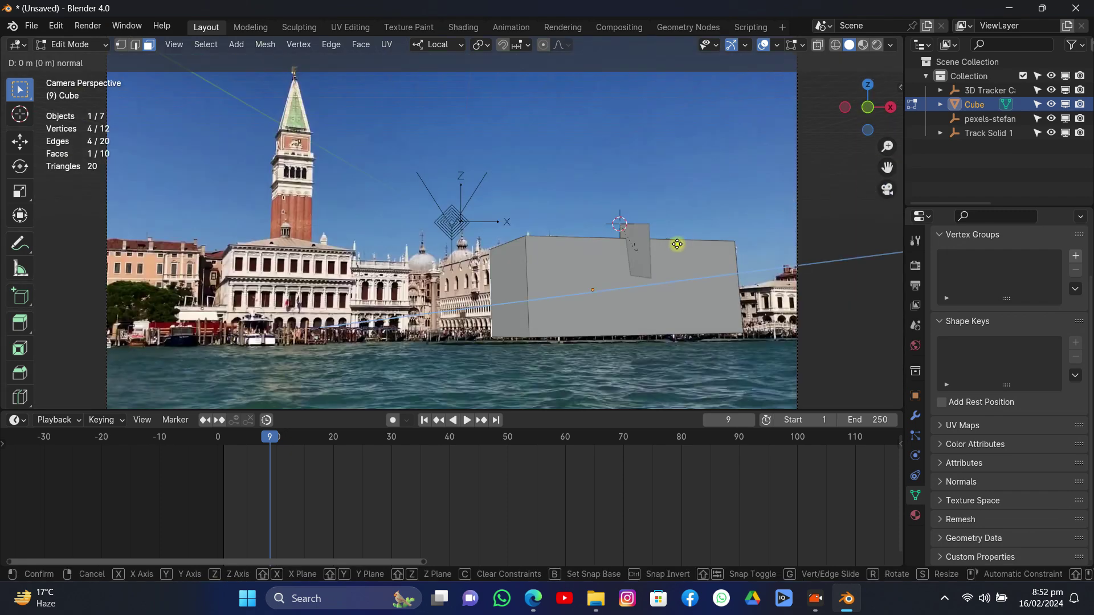
click(603, 246)
Play the animation from the start of the timeline to check how the block follows the palace footage
drag(270, 440, 216, 451)
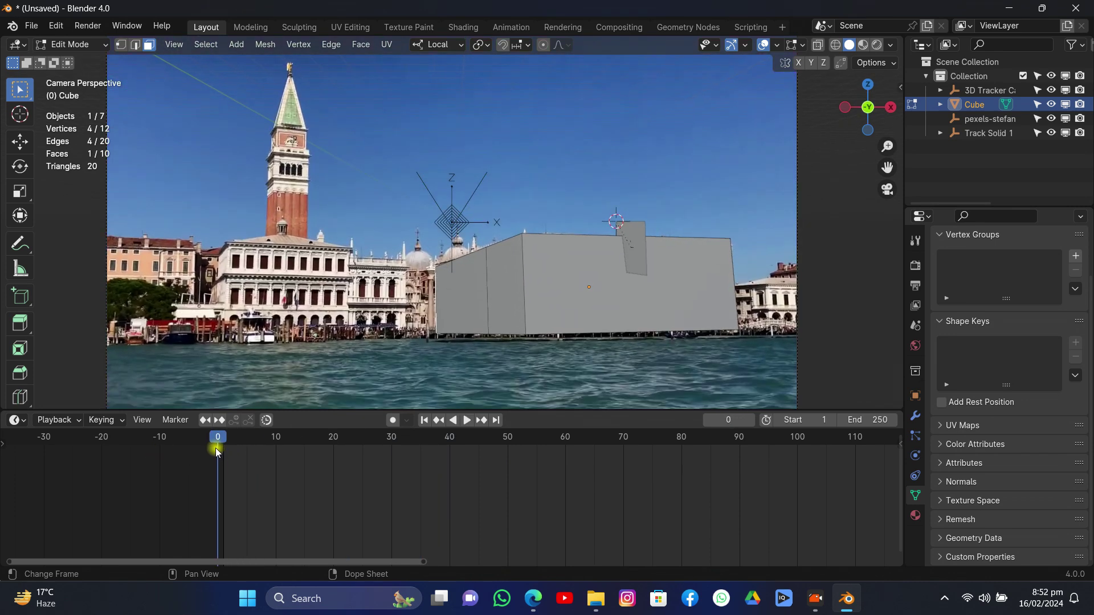
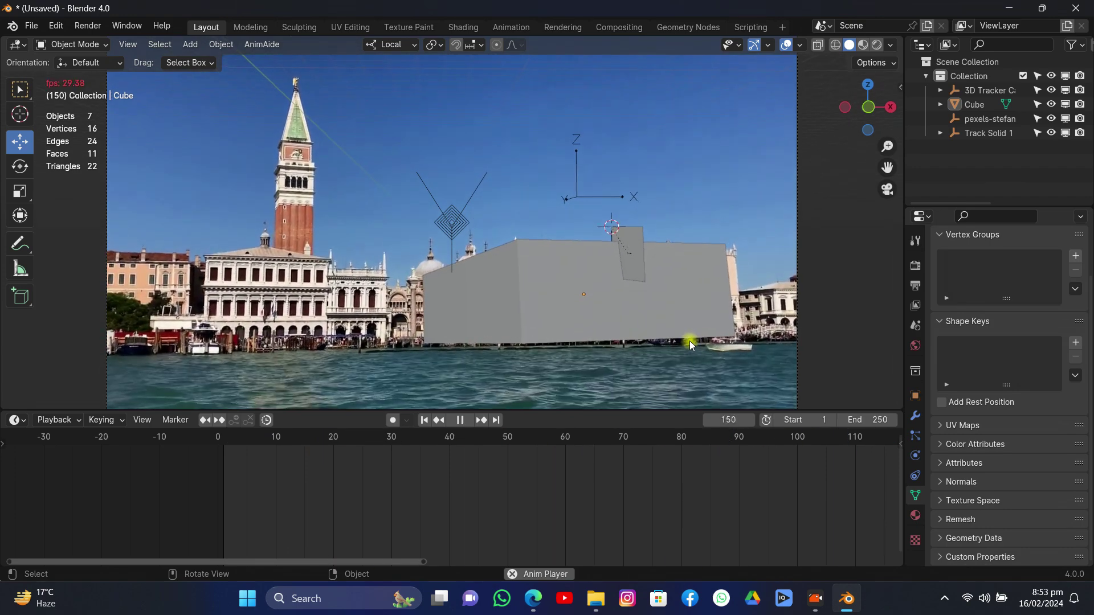
key(space)
key(space)
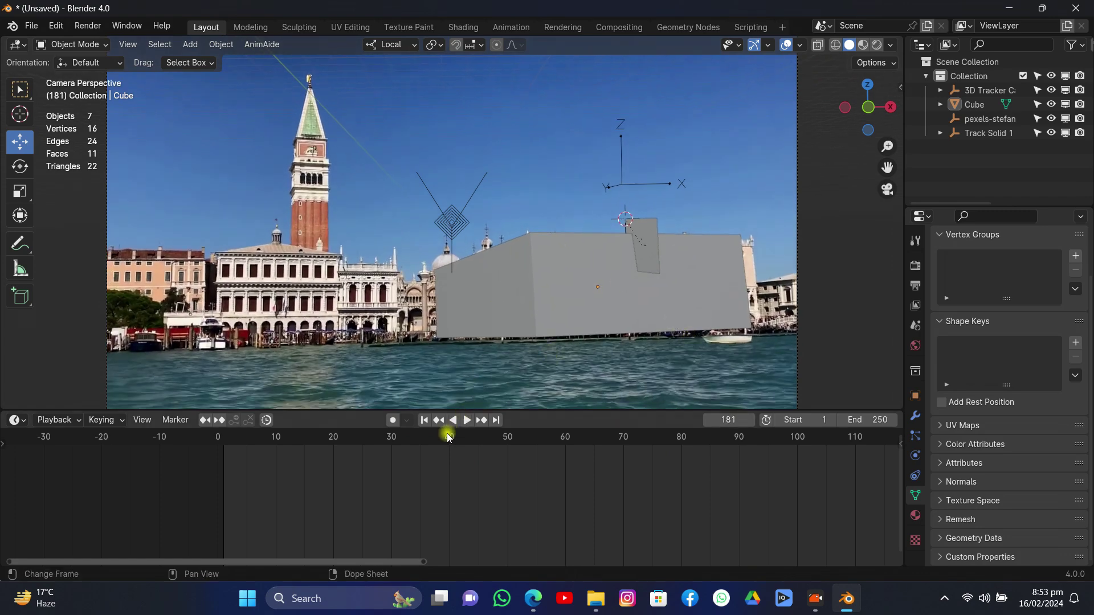
click(222, 443)
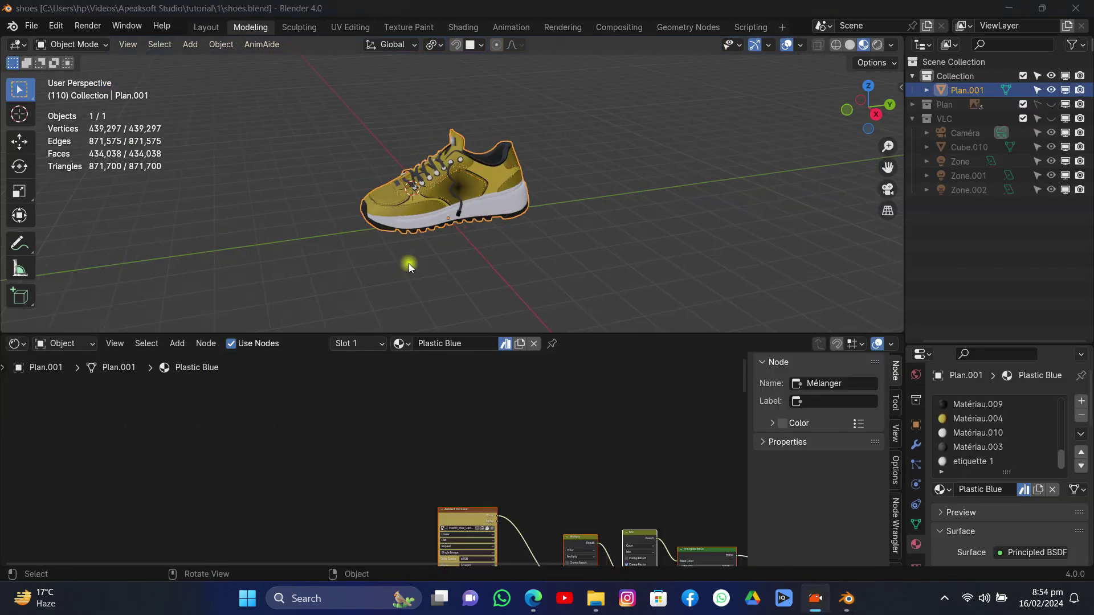
Copy the yellow shoe object Plan.001 from shoes.blend and switch back to the unsaved tracking scene
drag(515, 216, 667, 180)
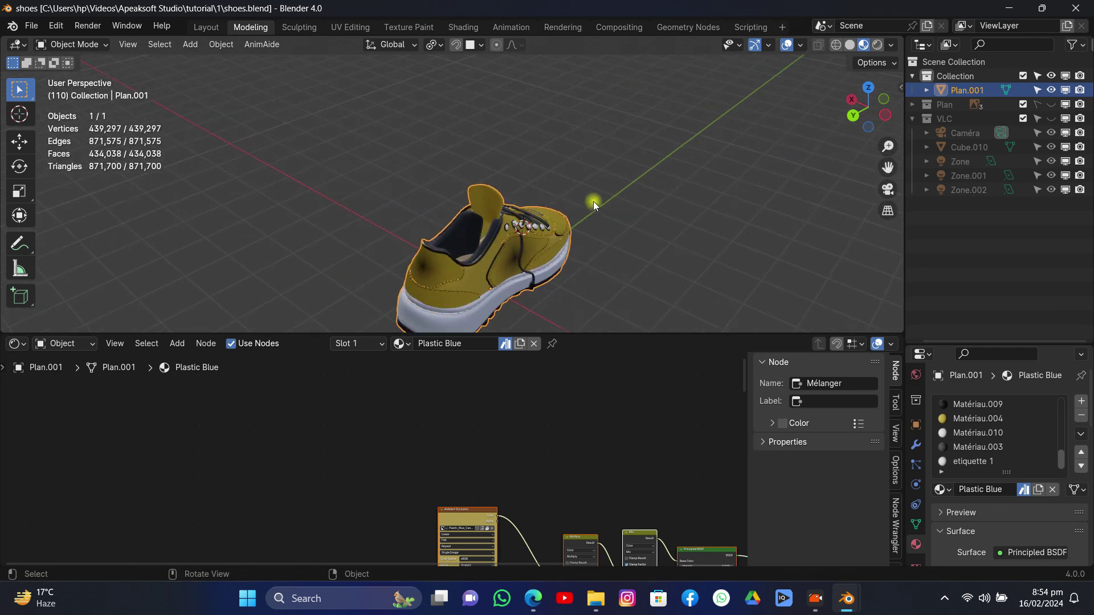
key(ctrl+c)
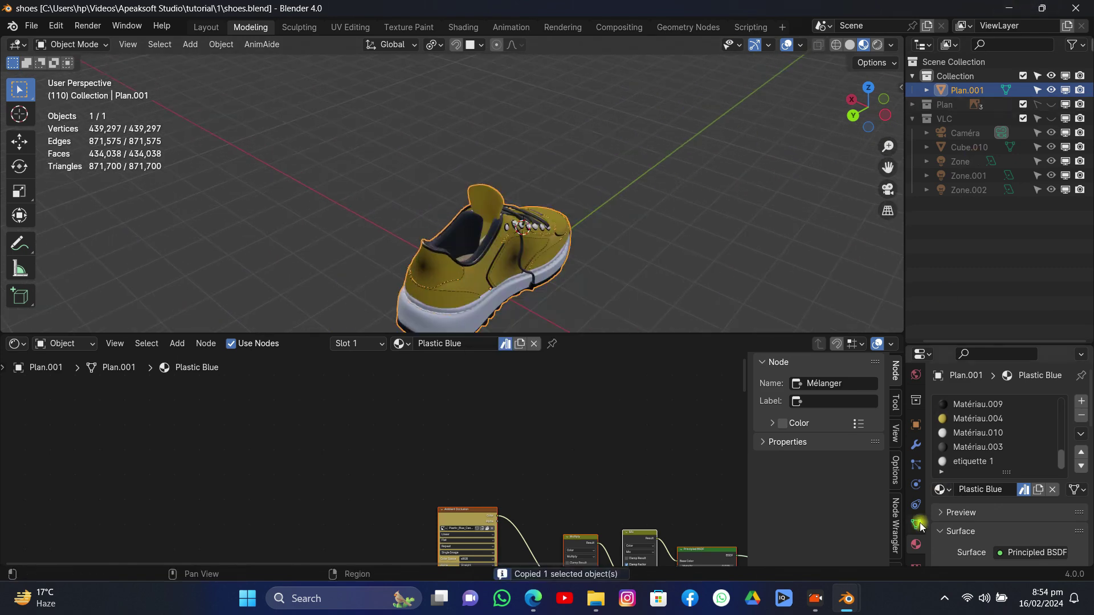
mouse_move(846, 598)
click(769, 542)
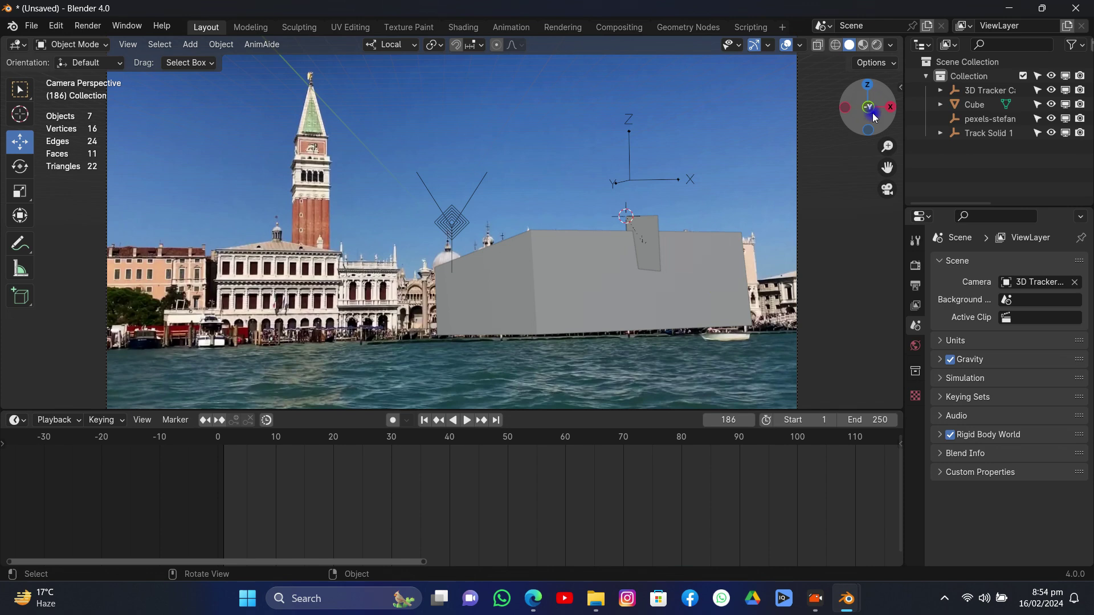
Paste the copied shoe into the tracking scene and select it near the world origin
drag(870, 115, 741, 199)
scroll(742, 199, down, 5)
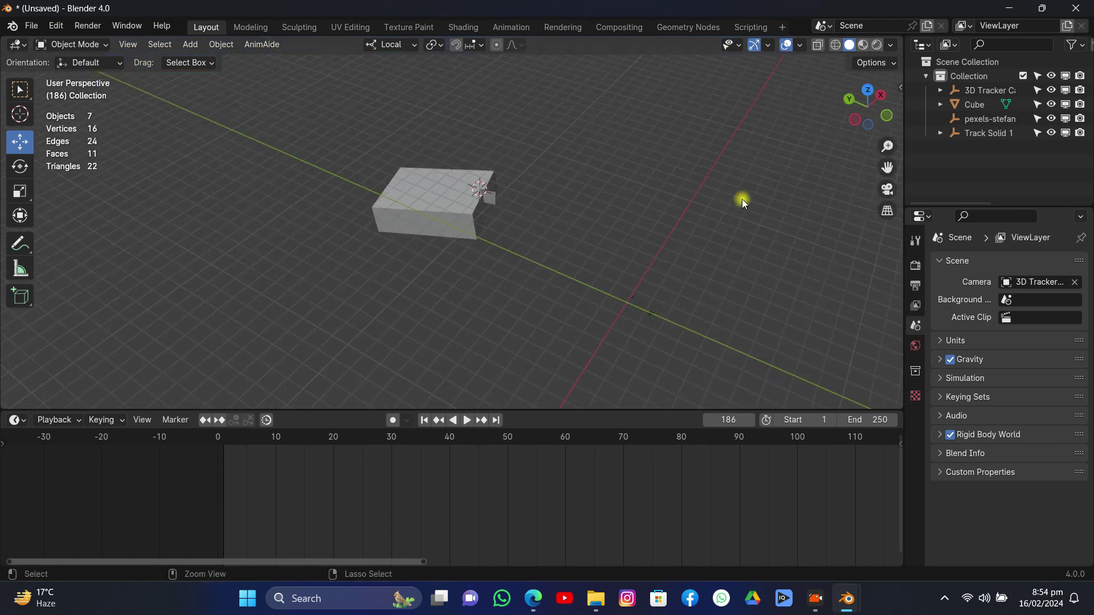
key(ctrl+v)
drag(882, 166, 785, 93)
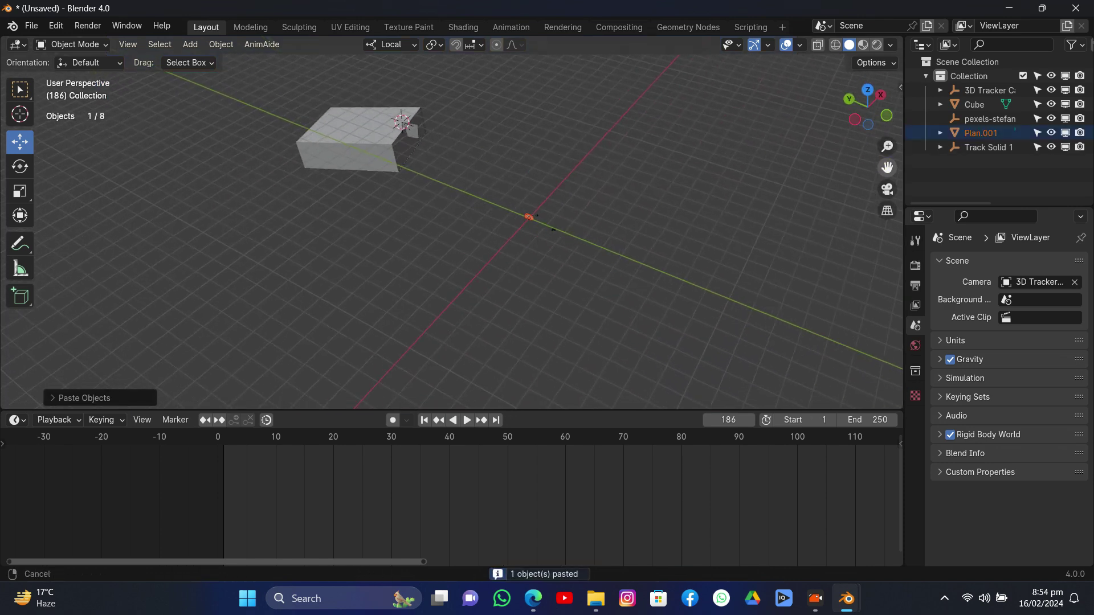
scroll(723, 233, up, 3)
click(712, 186)
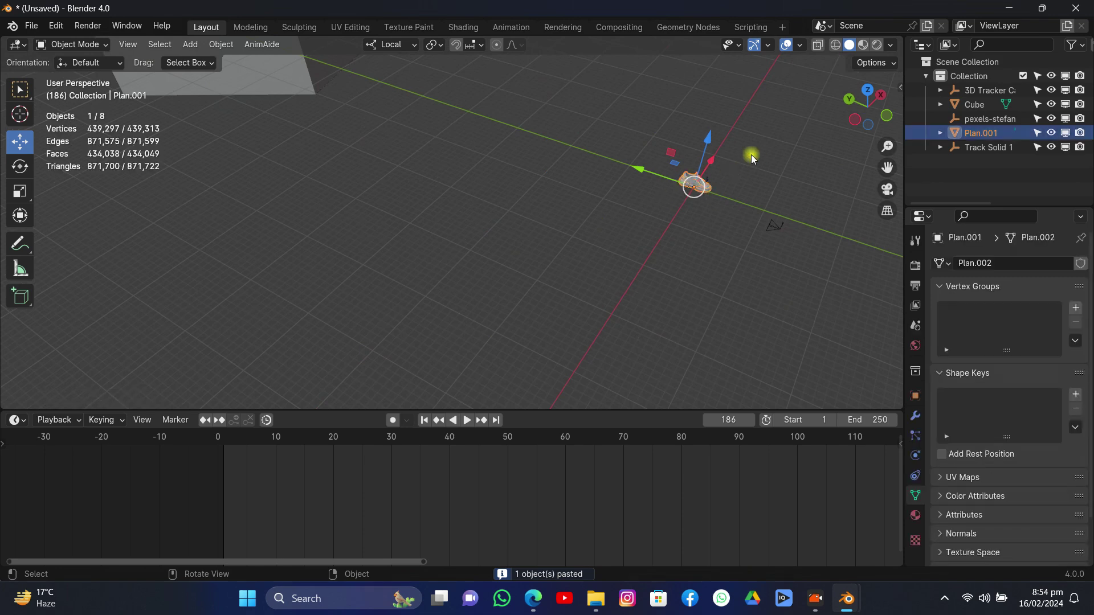
Snap the shoe Plan.001 to the 3D cursor beside the palace block and view it through the tracked camera
key(KP_Decimal)
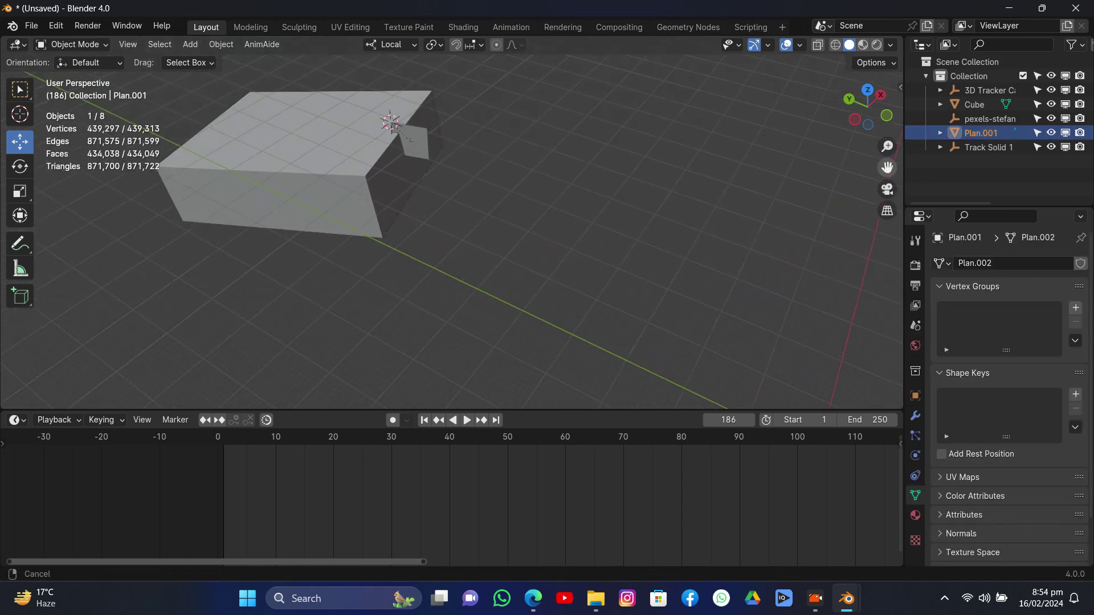
scroll(620, 180, down, 2)
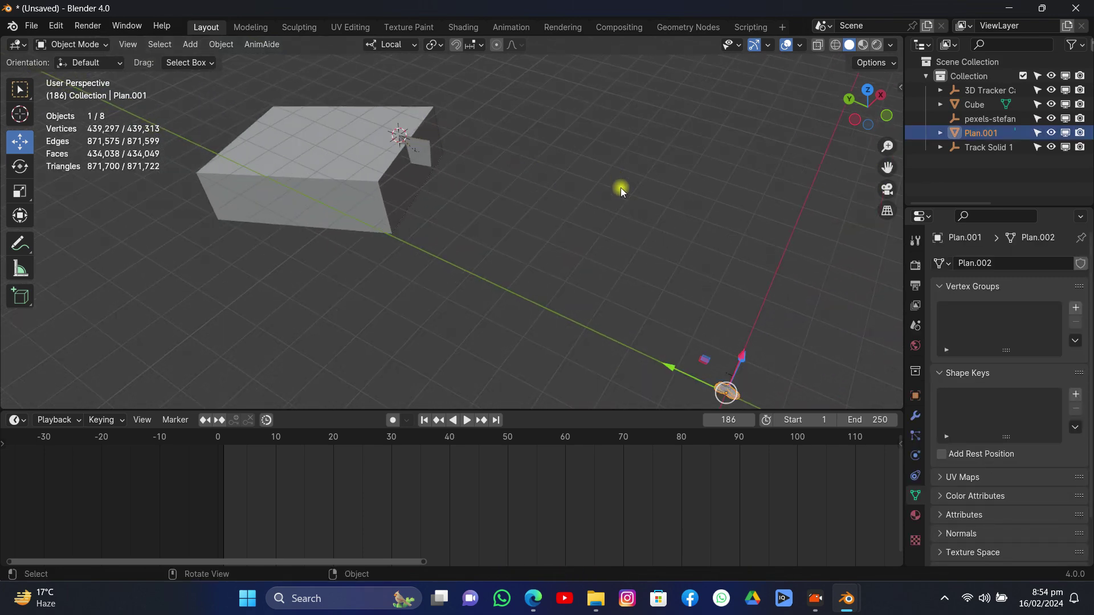
key(shift+s)
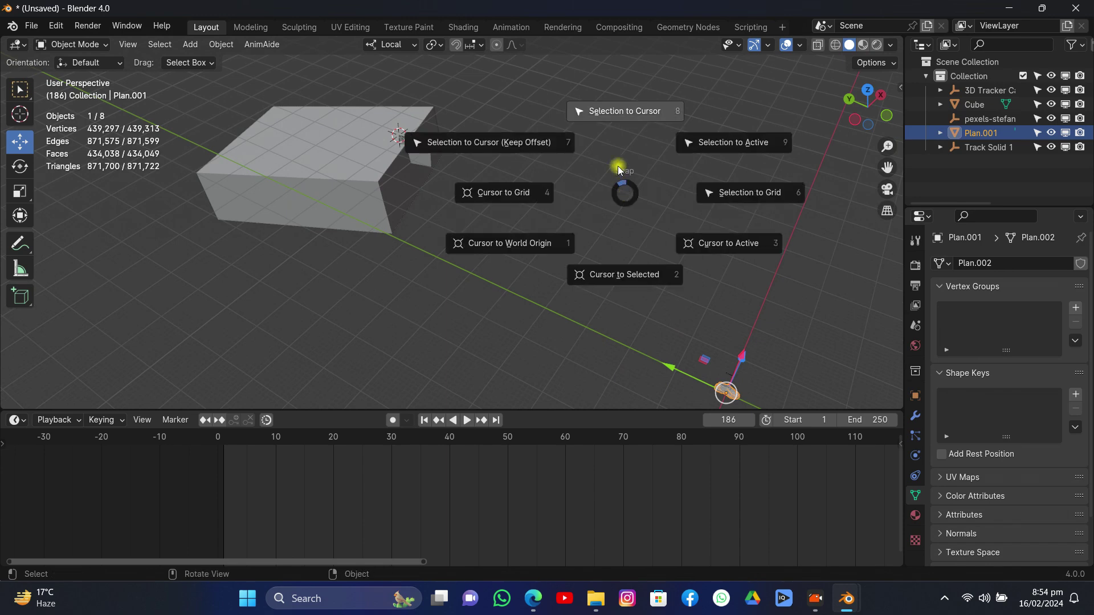
click(630, 107)
click(887, 186)
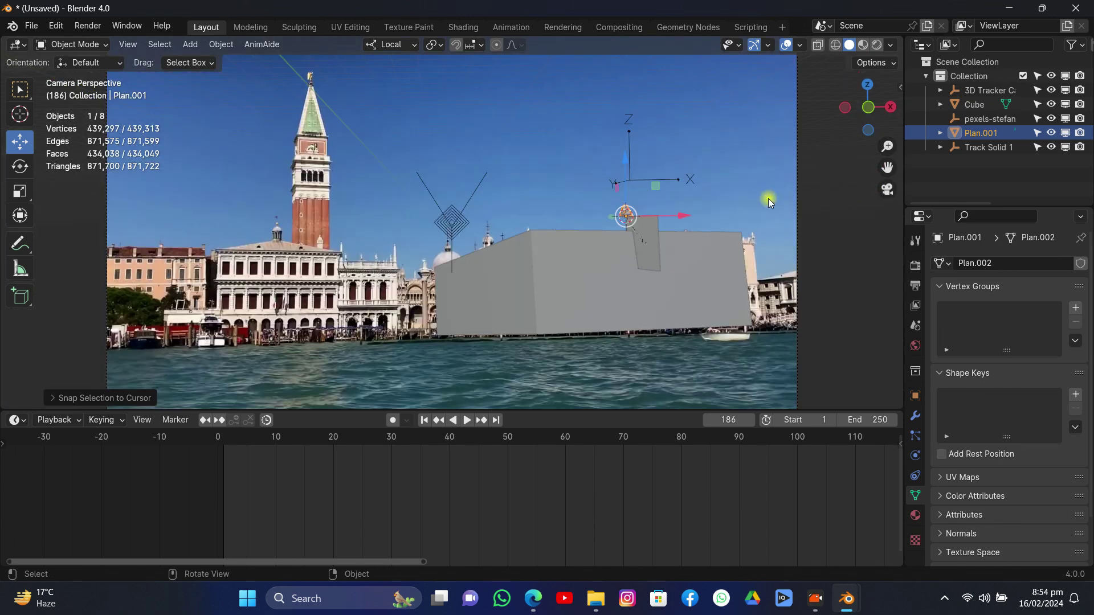
Scale the shoe up to about 5.8 times its size and lower it onto the roof of the palace block
key(s)
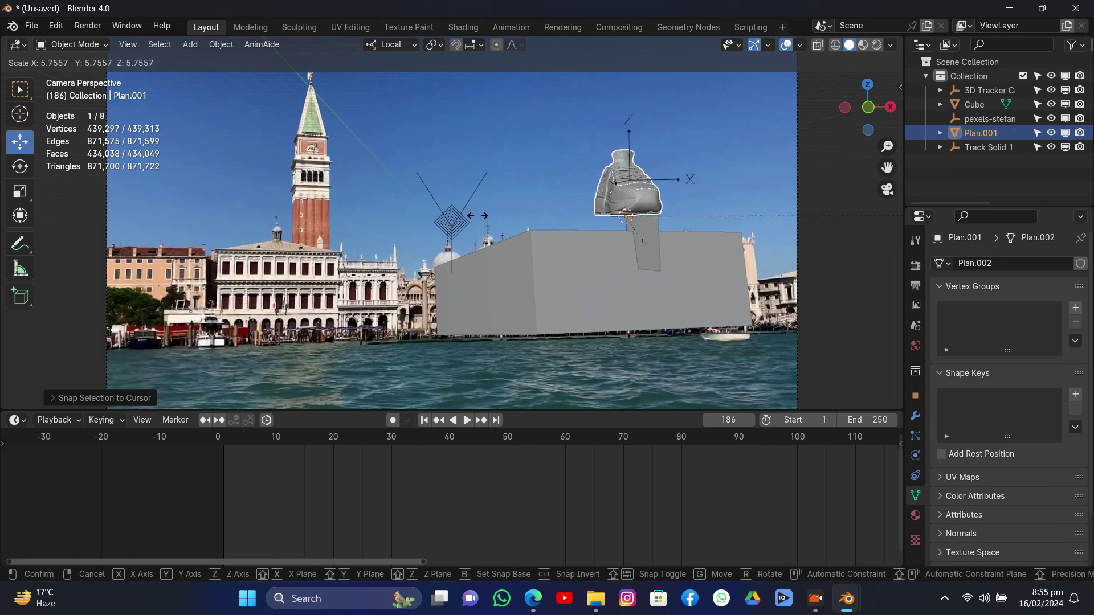
click(504, 208)
scroll(518, 210, up, 2)
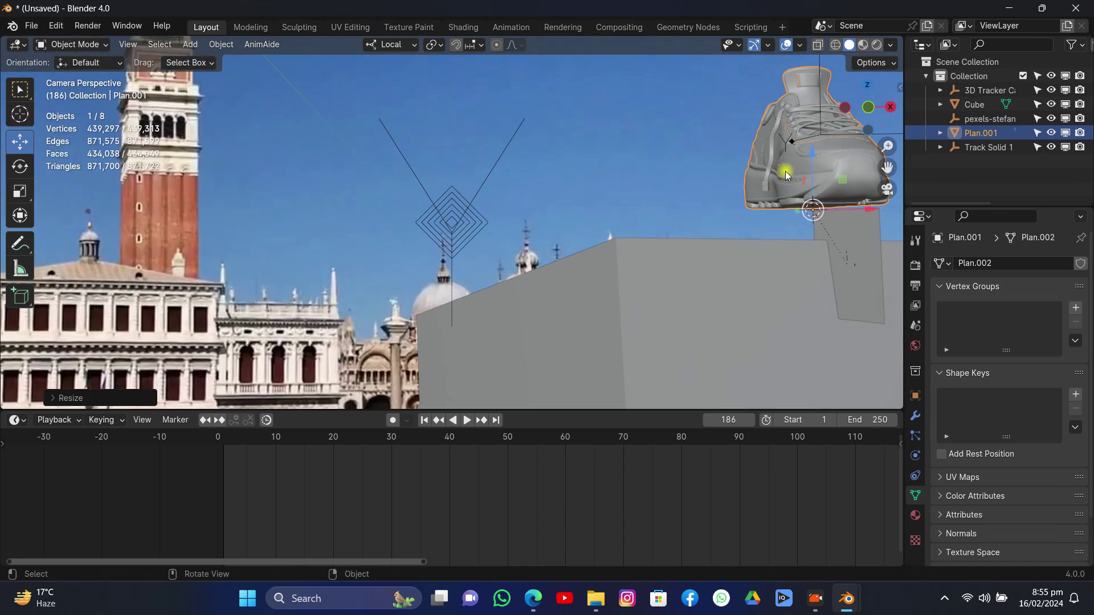
drag(815, 152, 761, 303)
Rotate the shoe about its local Z axis until its side profile faces the camera
key(r)
key(z)
key(z)
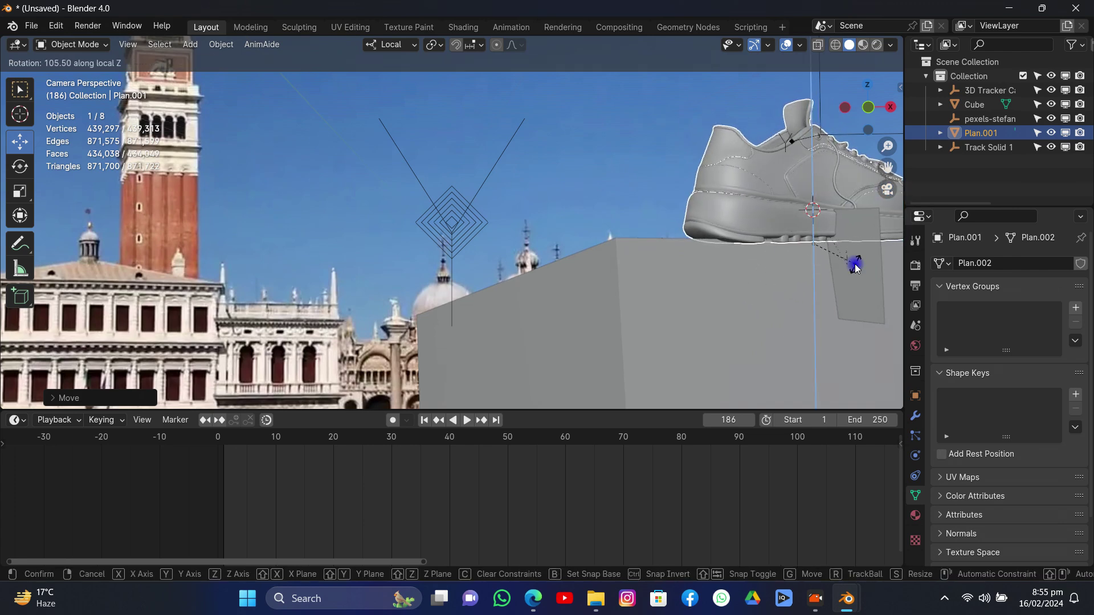
click(880, 122)
Shift the shoe along the block's roof so it sits near the block's front corner in the camera view
drag(881, 122, 598, 202)
drag(472, 222, 423, 218)
click(886, 188)
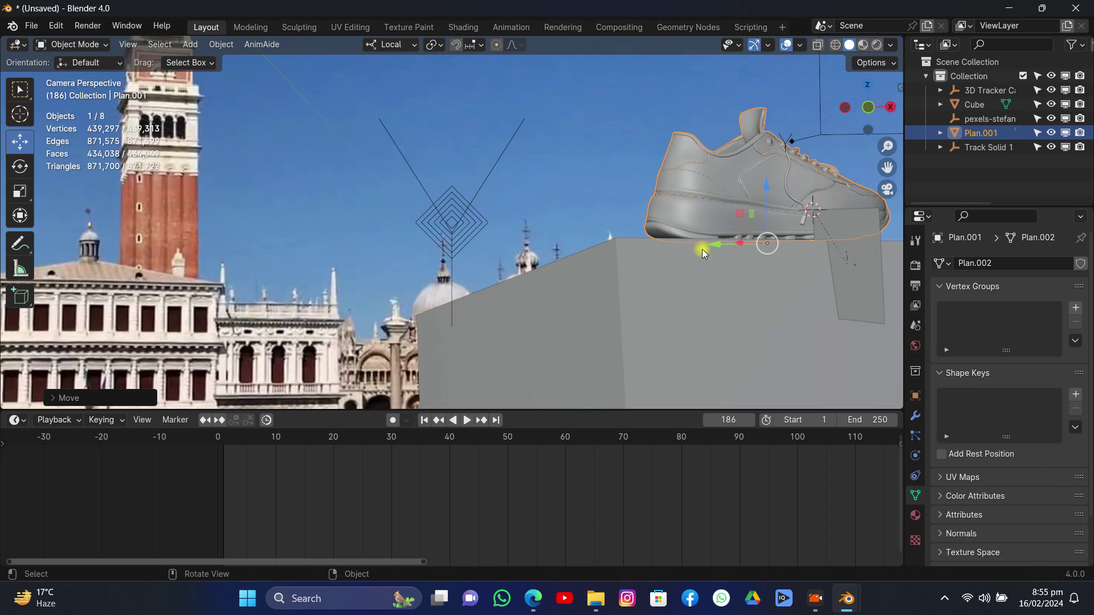
click(700, 271)
scroll(701, 234, down, 2)
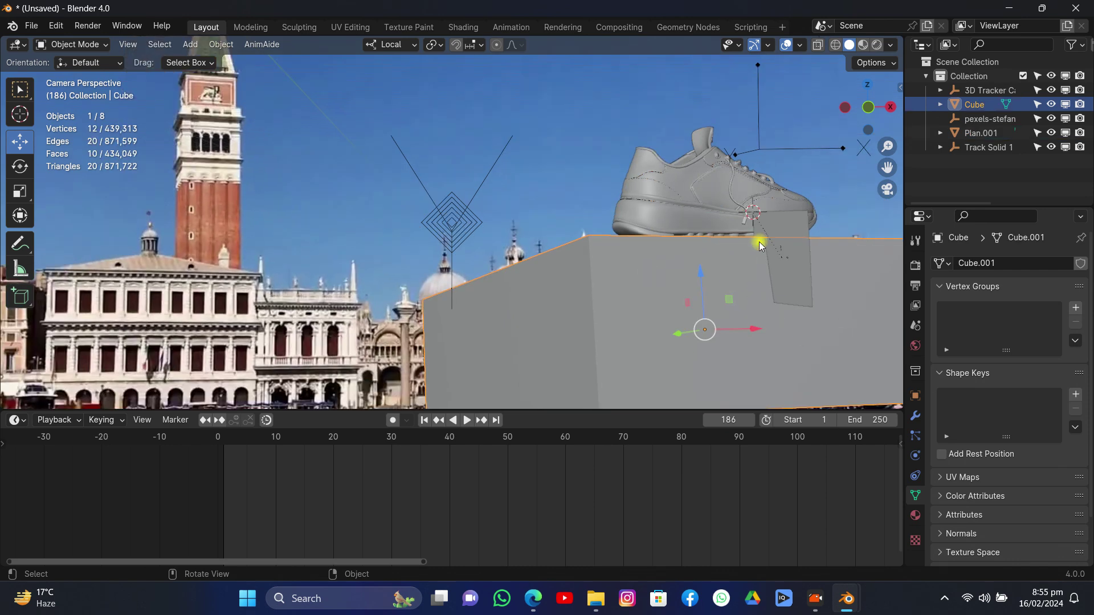
click(662, 202)
drag(669, 180, 676, 182)
Scrub and play the animation to check how the shoe follows the palace block in the camera view
click(467, 420)
drag(302, 436, 603, 378)
key(space)
key(shift+space)
key(g)
key(Home)
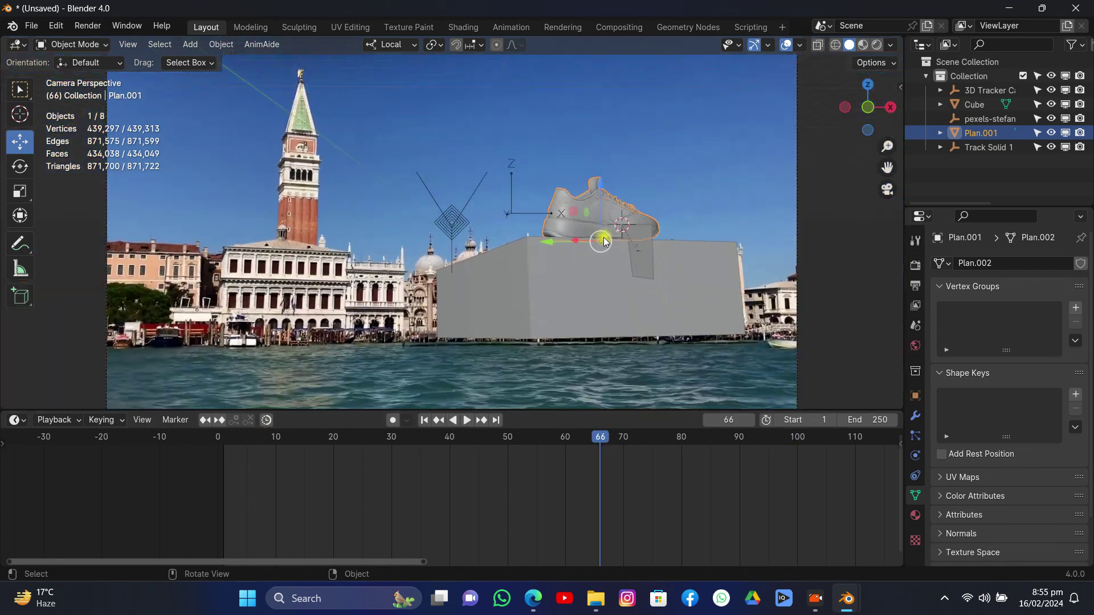
scroll(603, 241, down, 1)
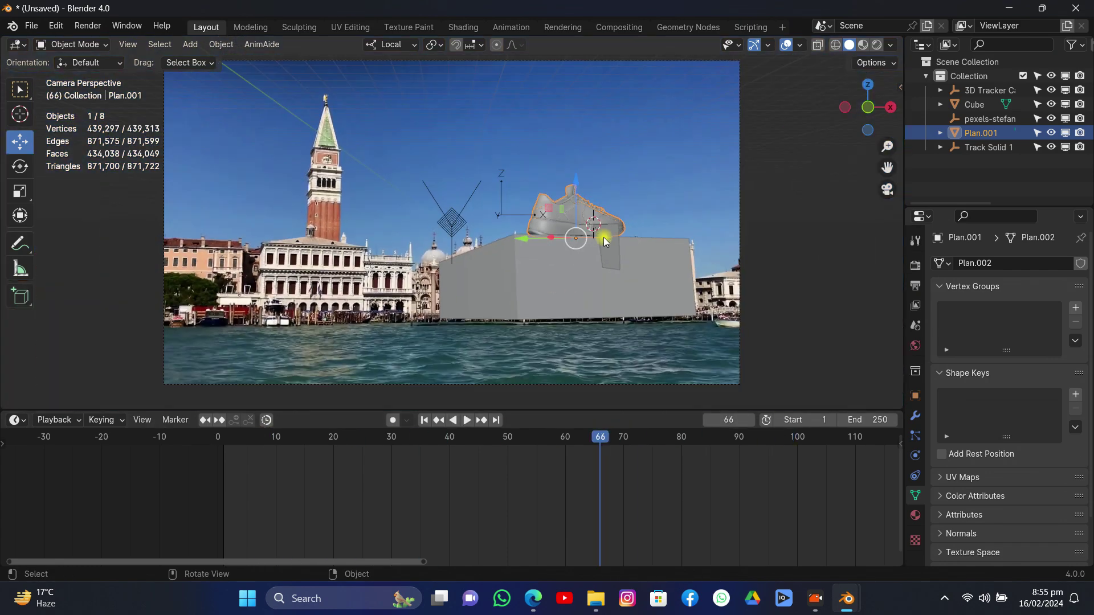
key(space)
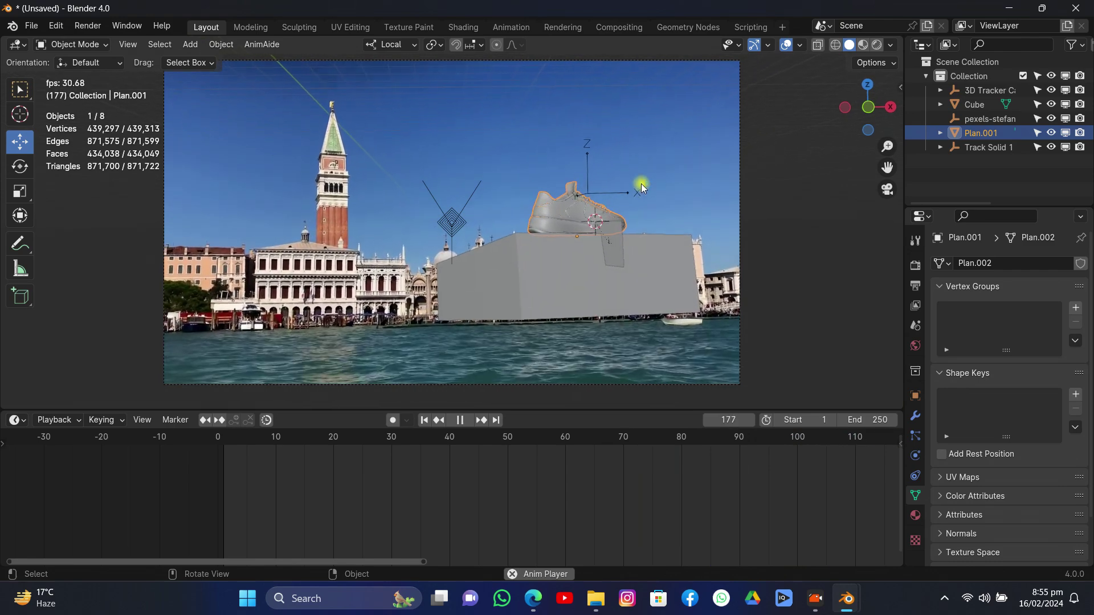
key(space)
Hide the cube and play the animation to check the shoe against the palace footage
click(1050, 105)
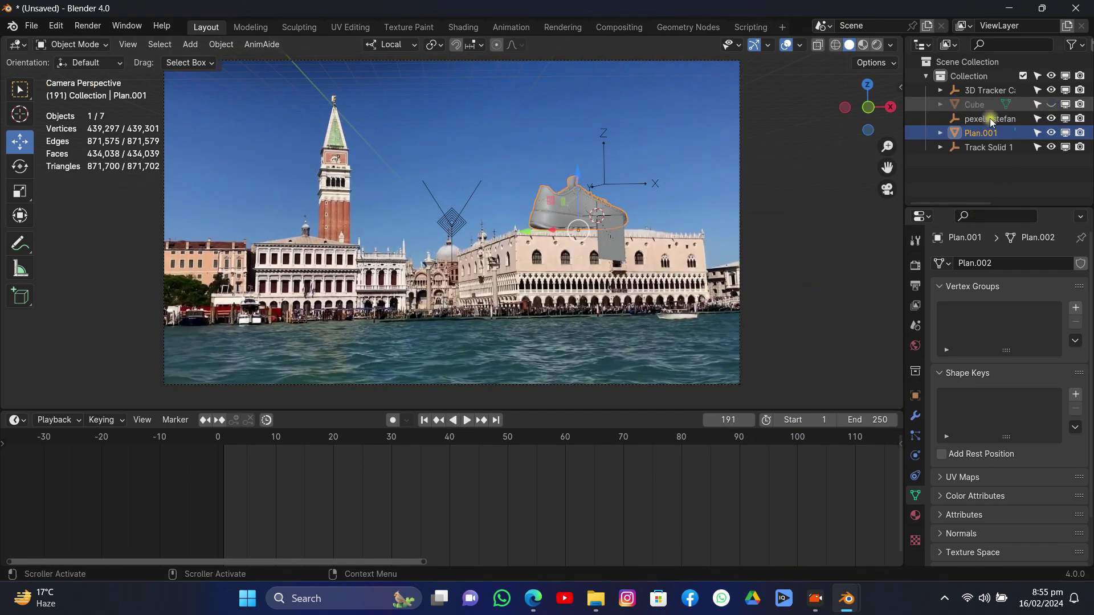
click(783, 158)
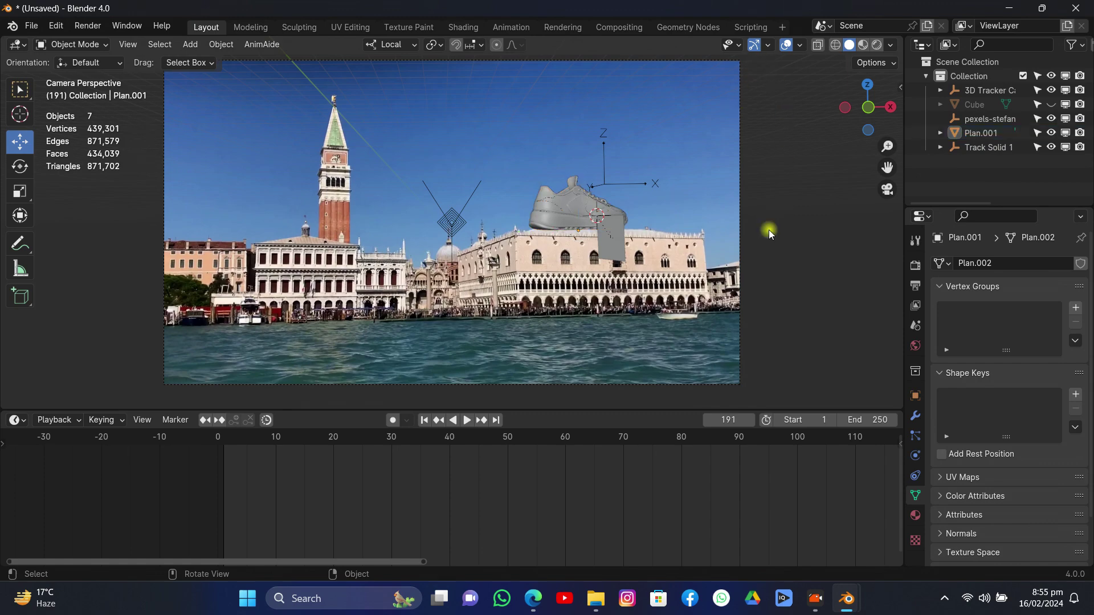
key(space)
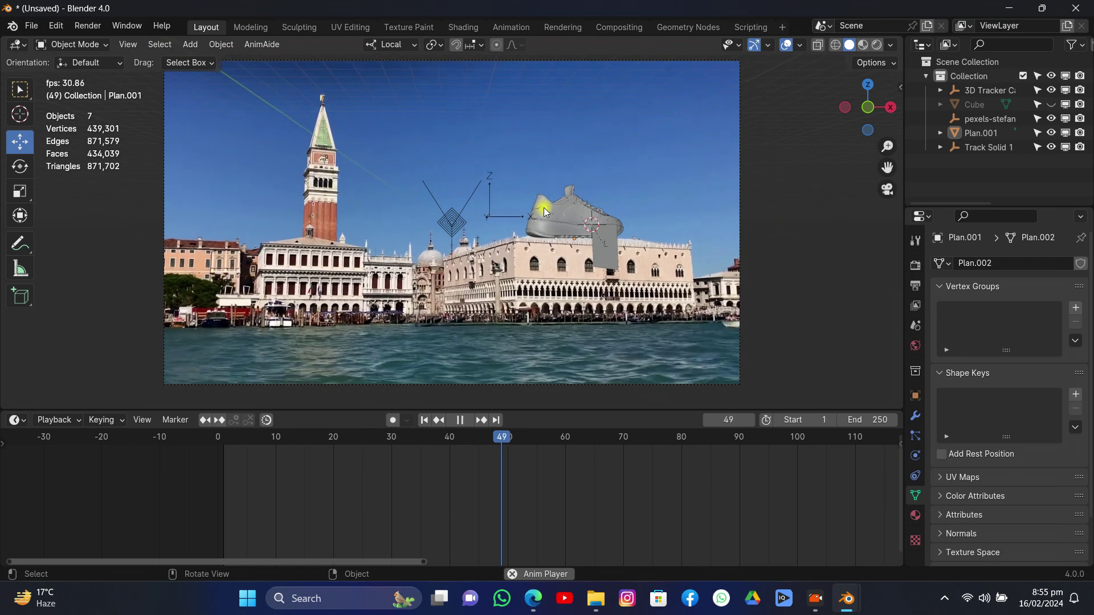
key(space)
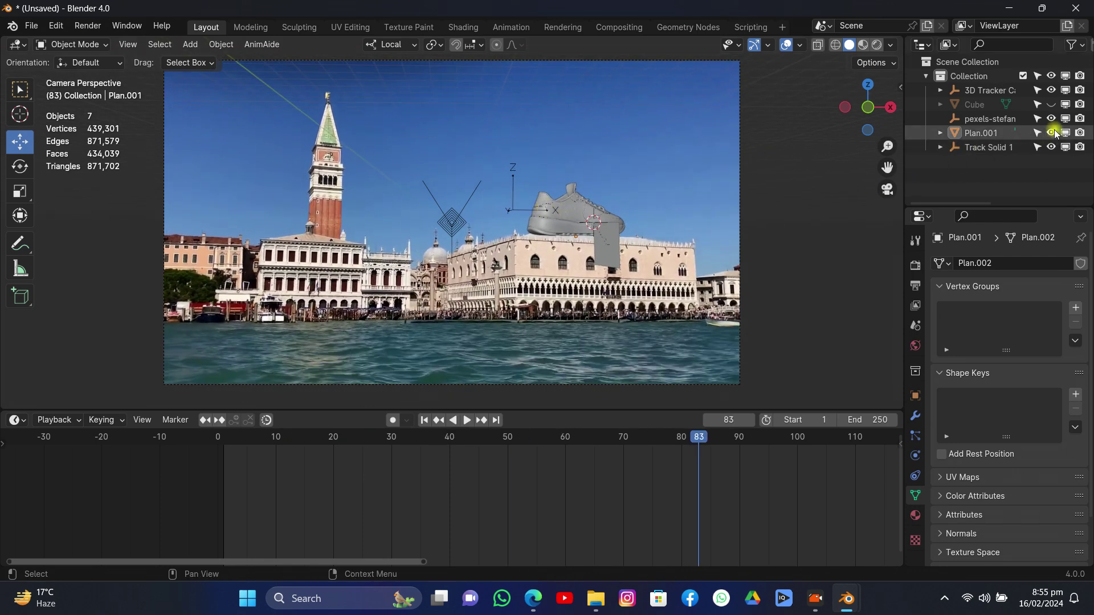
Toggle the cube's viewport visibility repeatedly to compare the block with the palace, leaving the cube shown
click(1051, 105)
click(1050, 104)
click(1050, 105)
click(1050, 105)
click(1050, 104)
click(1050, 105)
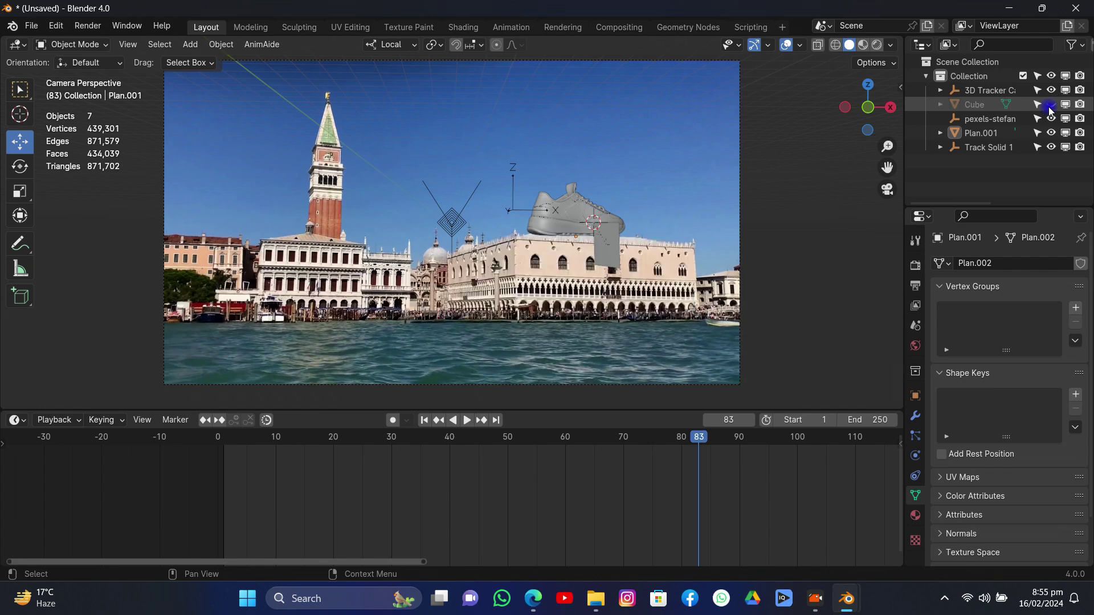
click(1051, 105)
click(1051, 105)
click(1050, 105)
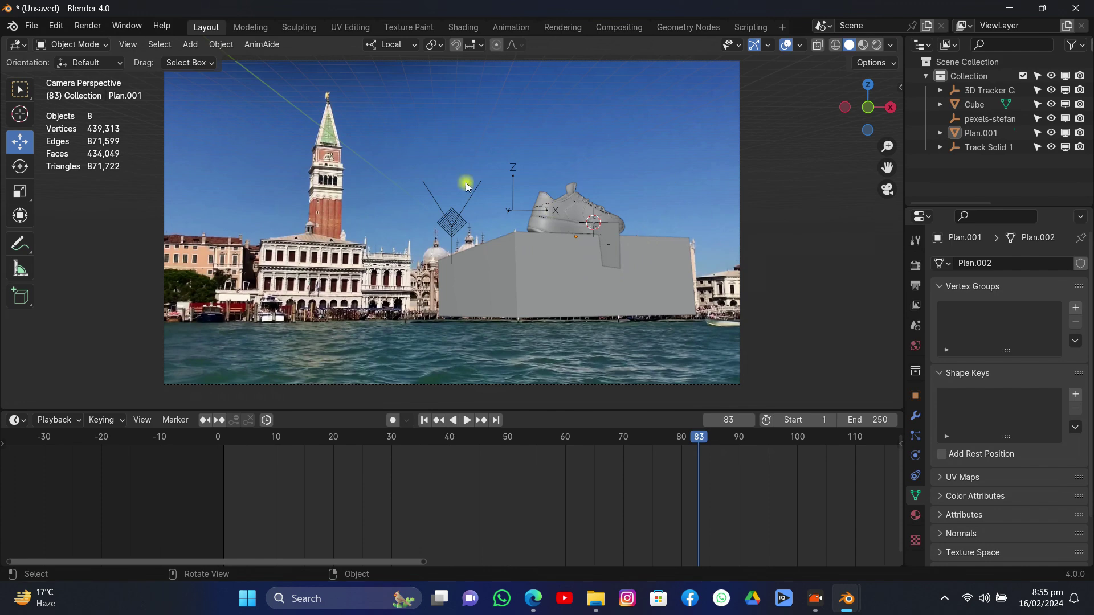
Set the render engine to Cycles with GPU Compute as the device and enable viewport denoising
click(565, 257)
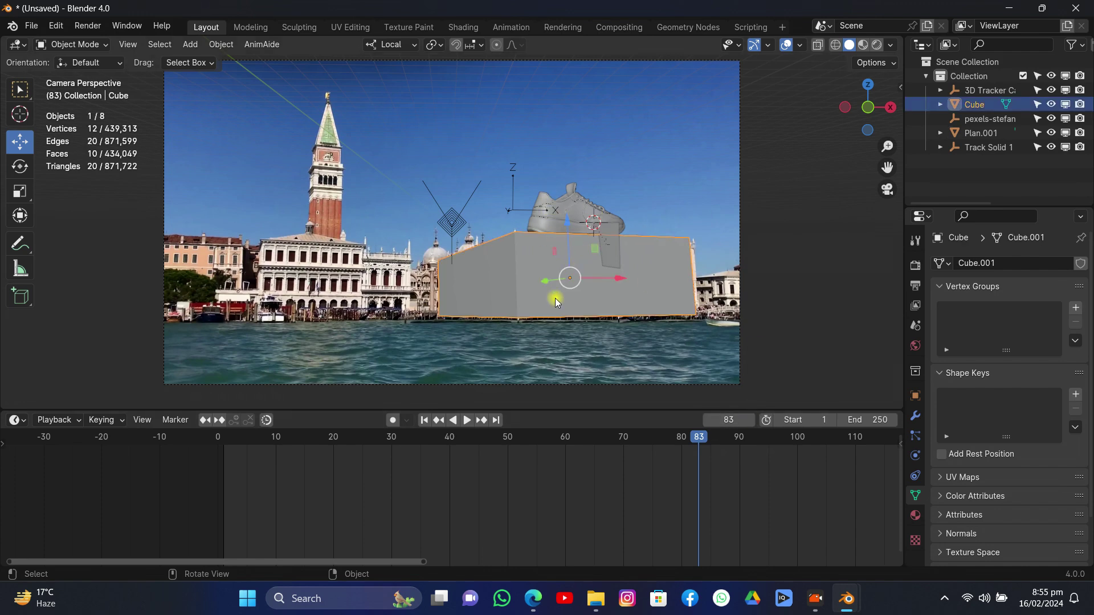
click(916, 516)
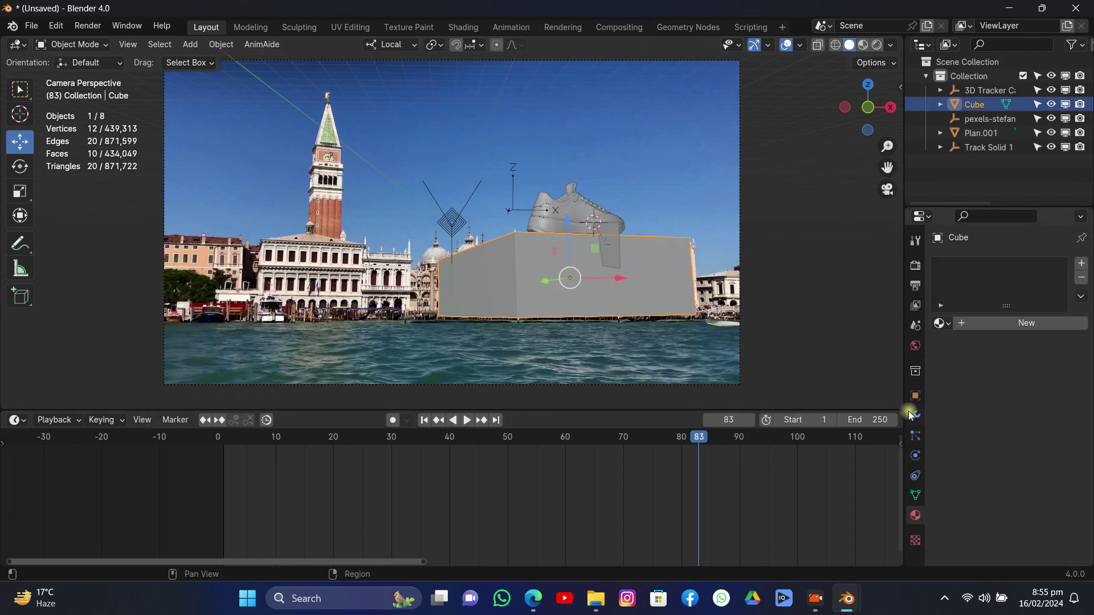
drag(904, 376, 754, 370)
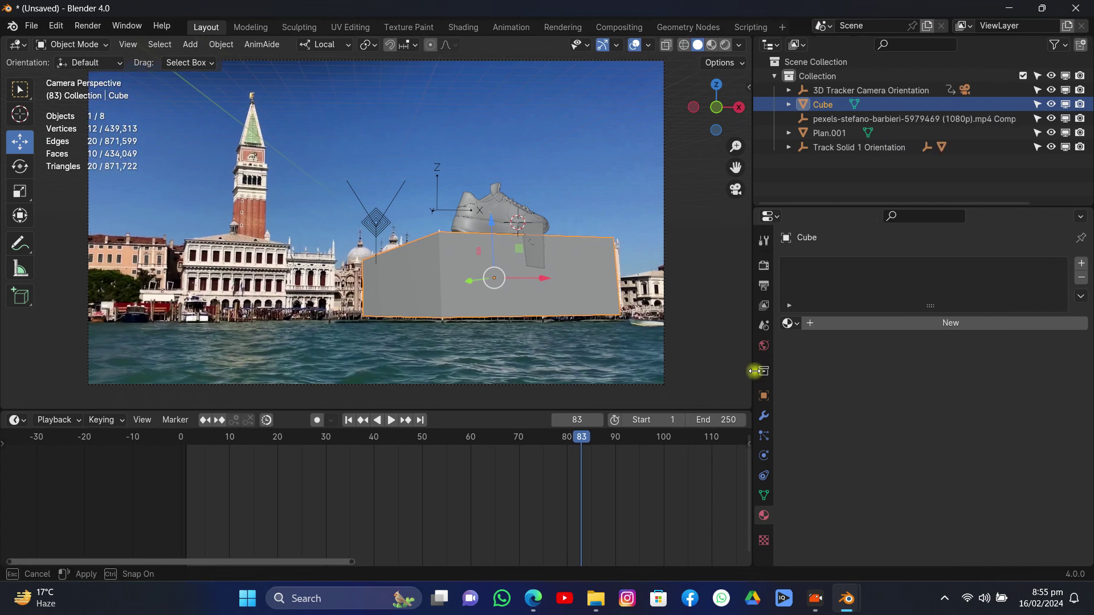
click(763, 264)
click(911, 265)
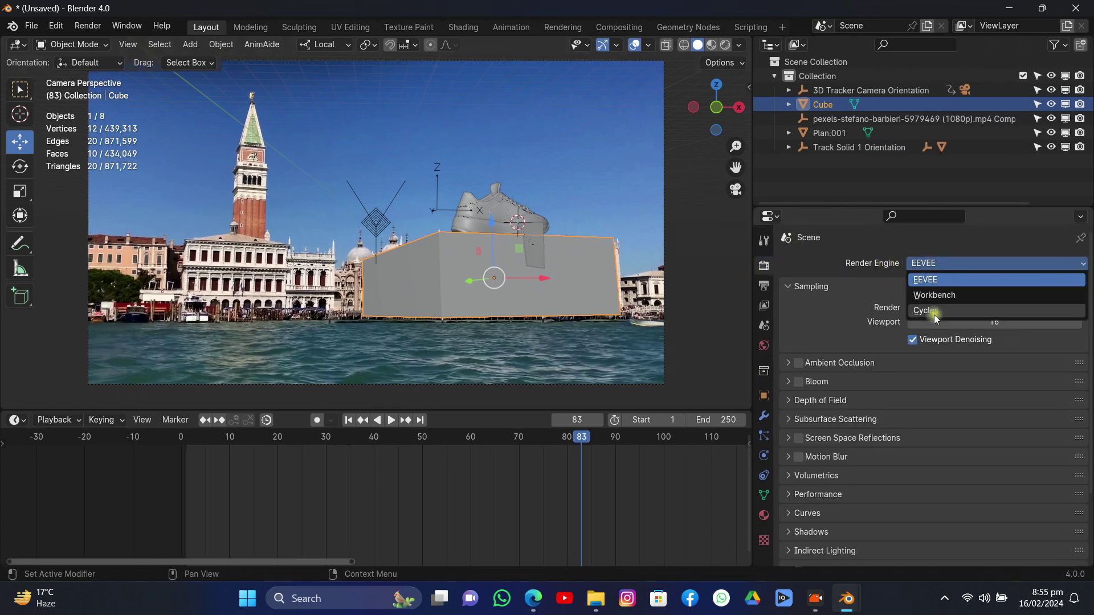
click(933, 312)
click(984, 300)
click(978, 326)
click(809, 430)
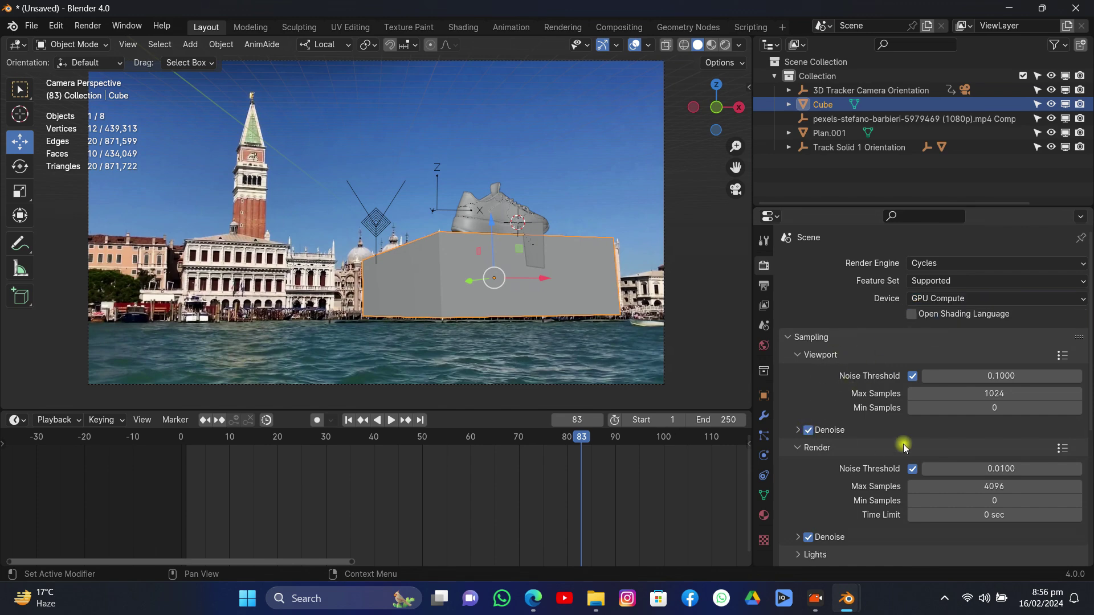
scroll(832, 421, down, 5)
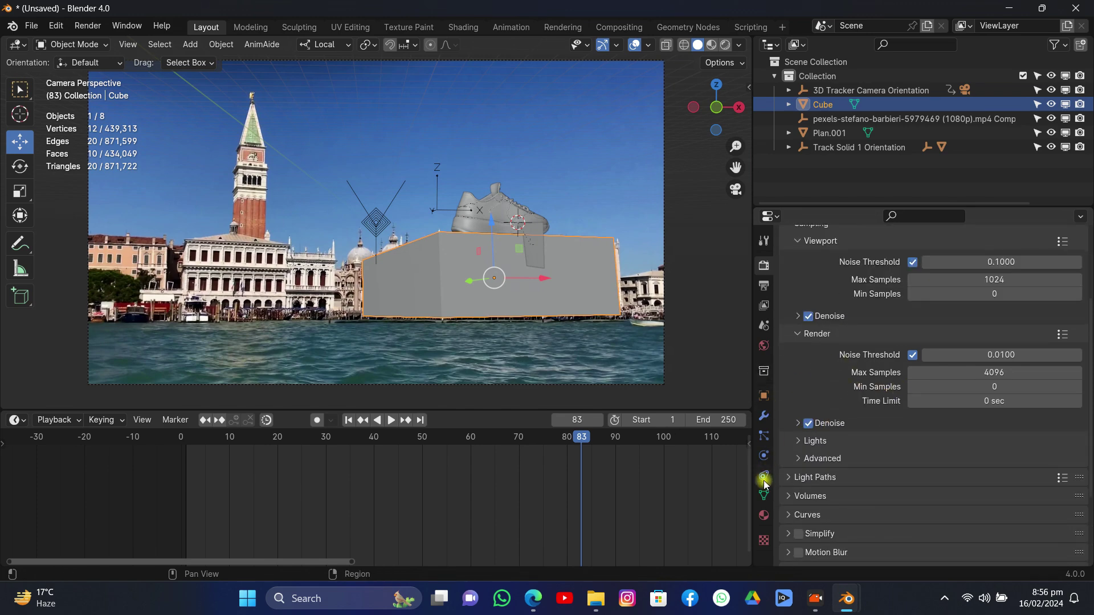
Give the cube a new material and set its surface shader to Holdout
click(763, 515)
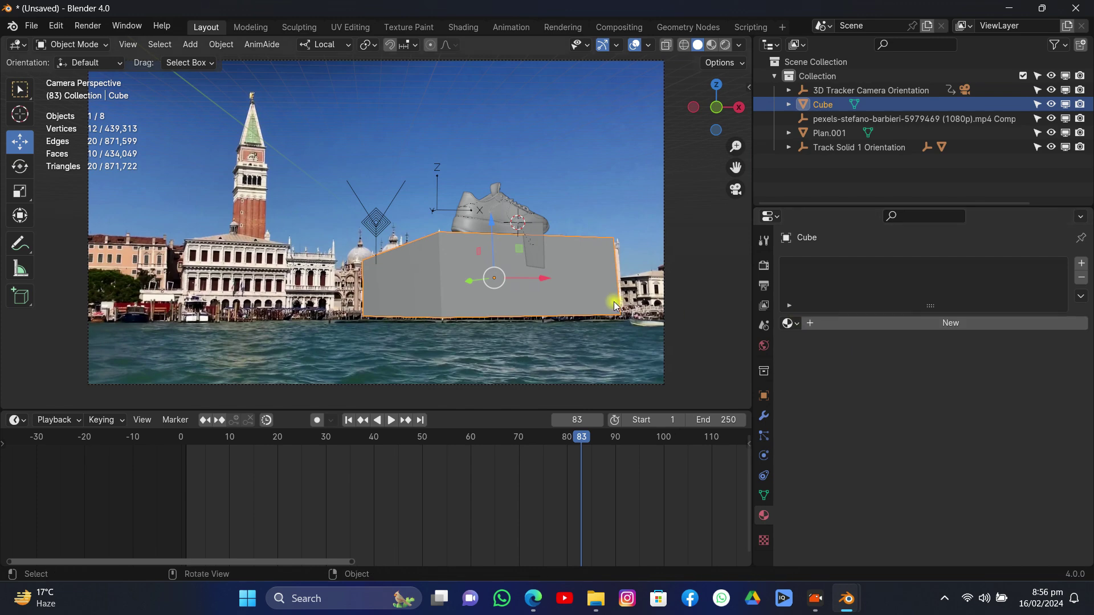
click(846, 322)
click(947, 385)
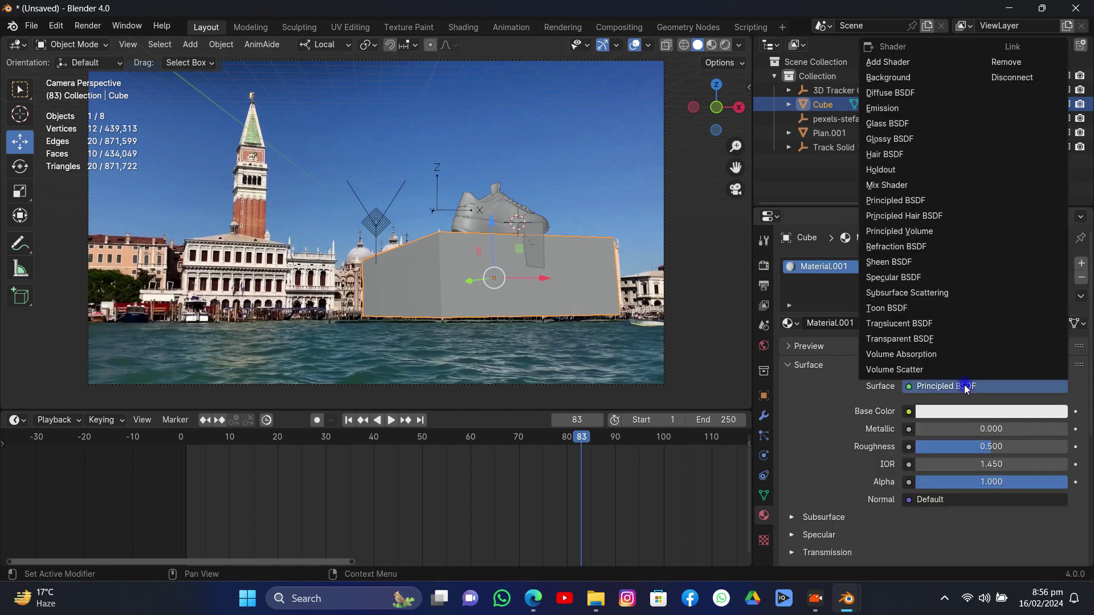
click(871, 169)
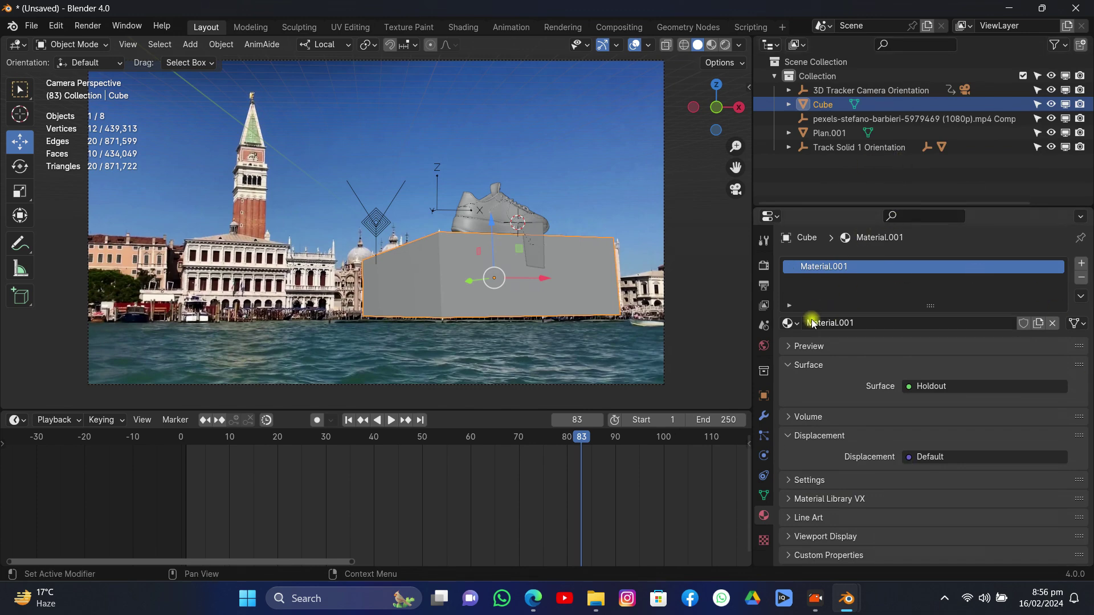
Hide the nested Track Solid 1 plane from both the viewport and renders
click(535, 249)
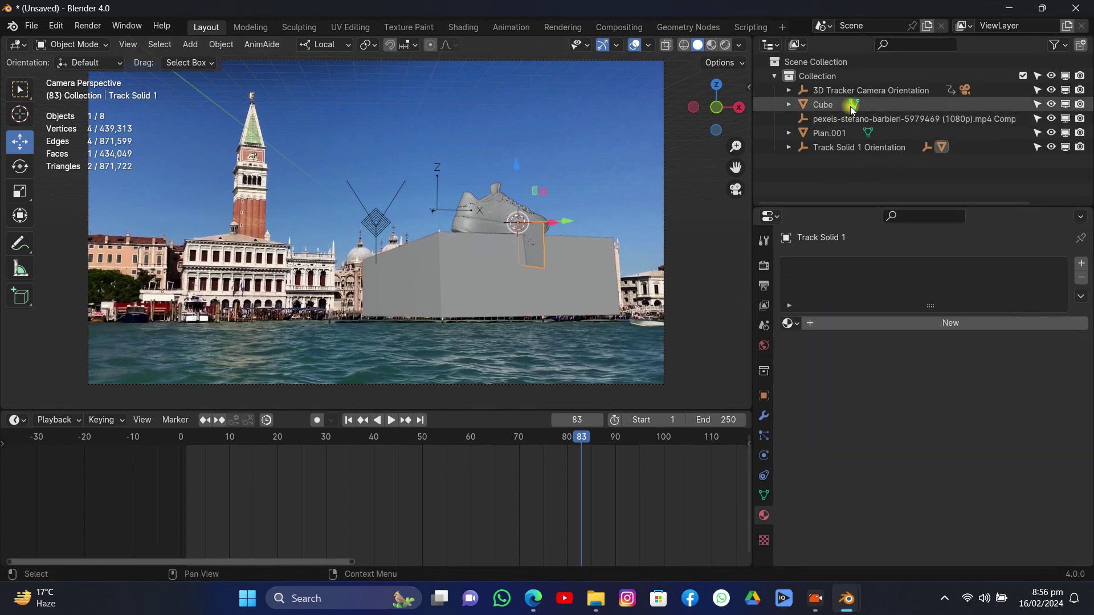
click(786, 147)
click(803, 162)
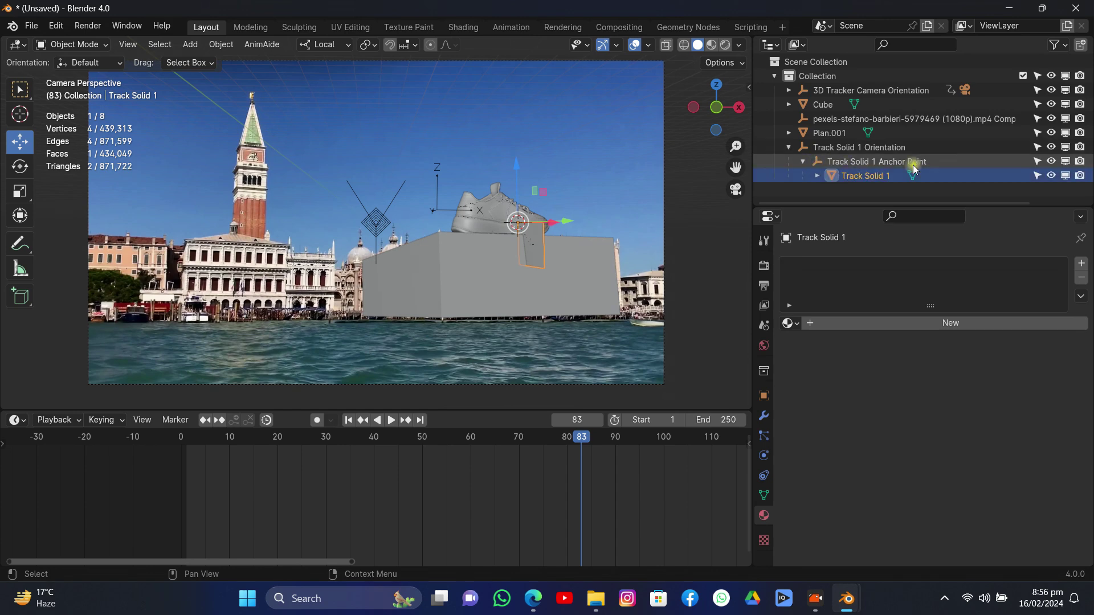
click(1051, 175)
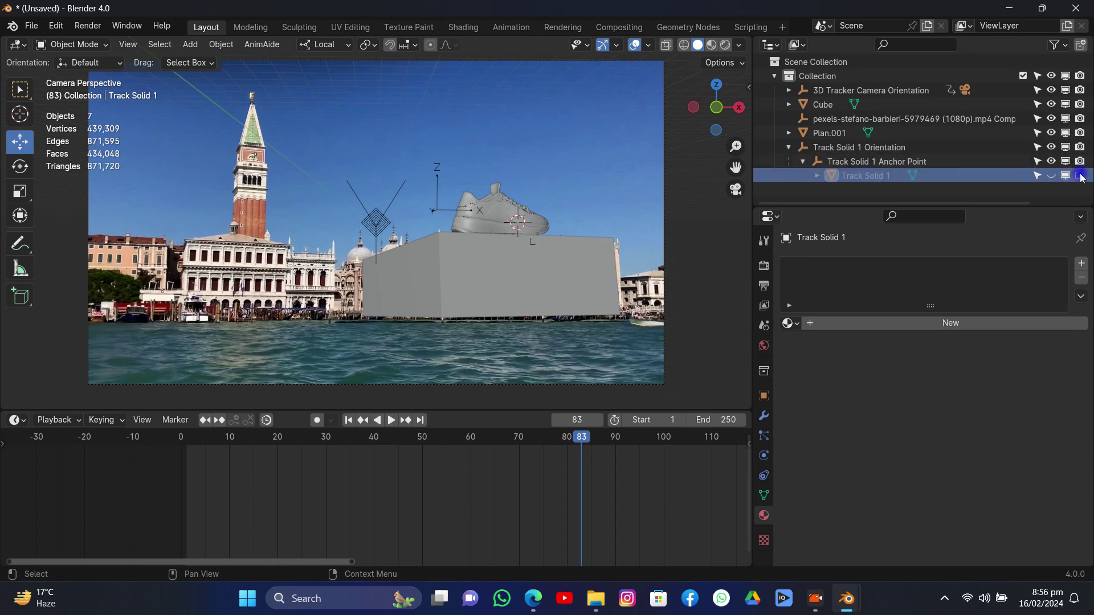
Switch the viewport to rendered shading and make the render film transparent so the tracked footage shows behind the shoe
click(606, 278)
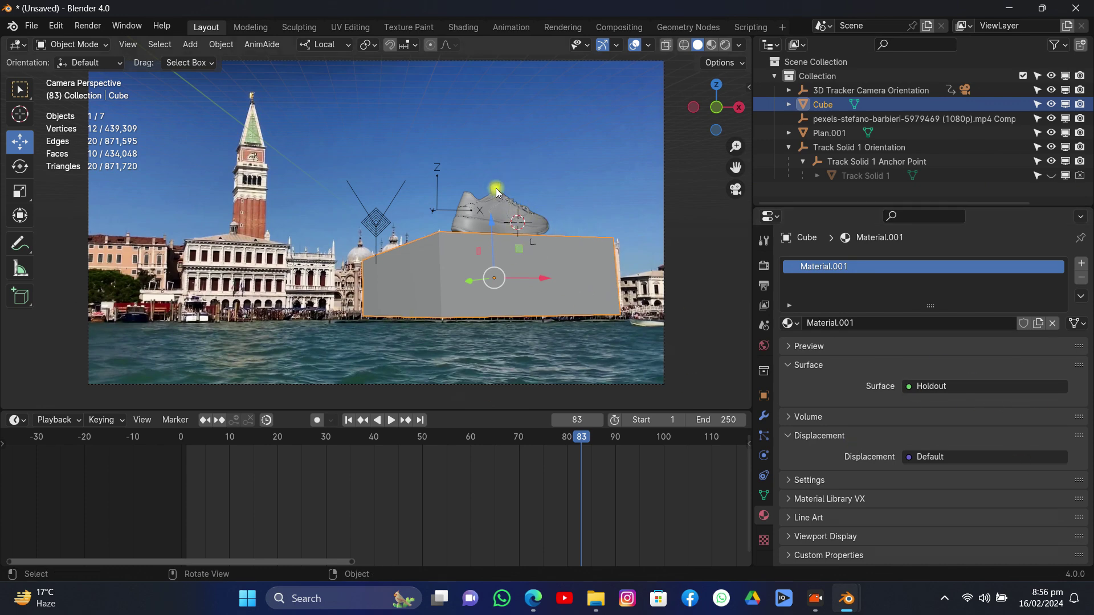
click(726, 46)
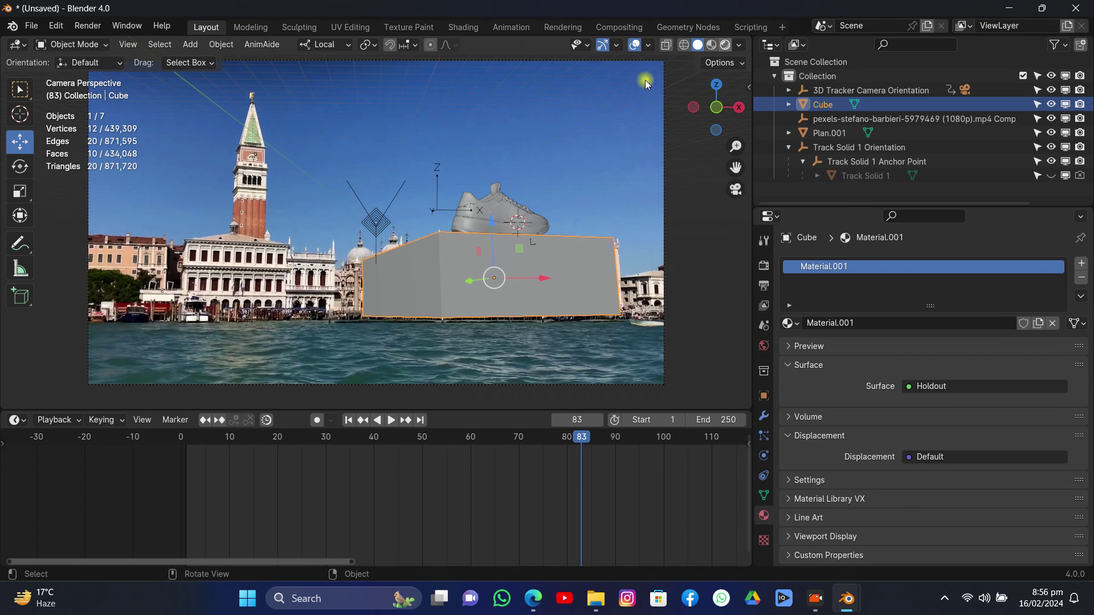
click(764, 265)
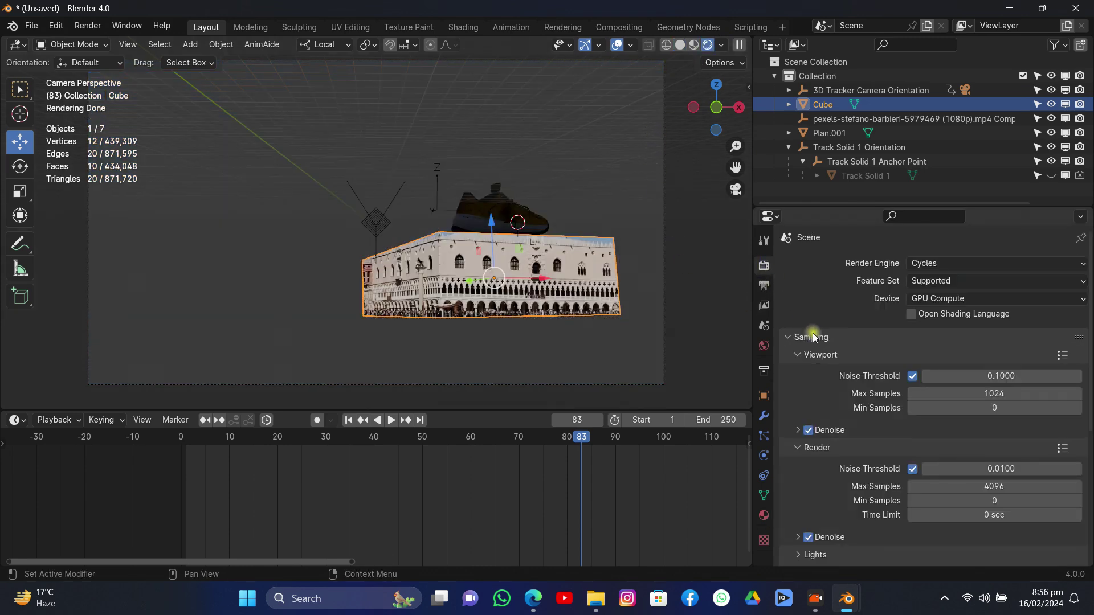
scroll(893, 370, down, 8)
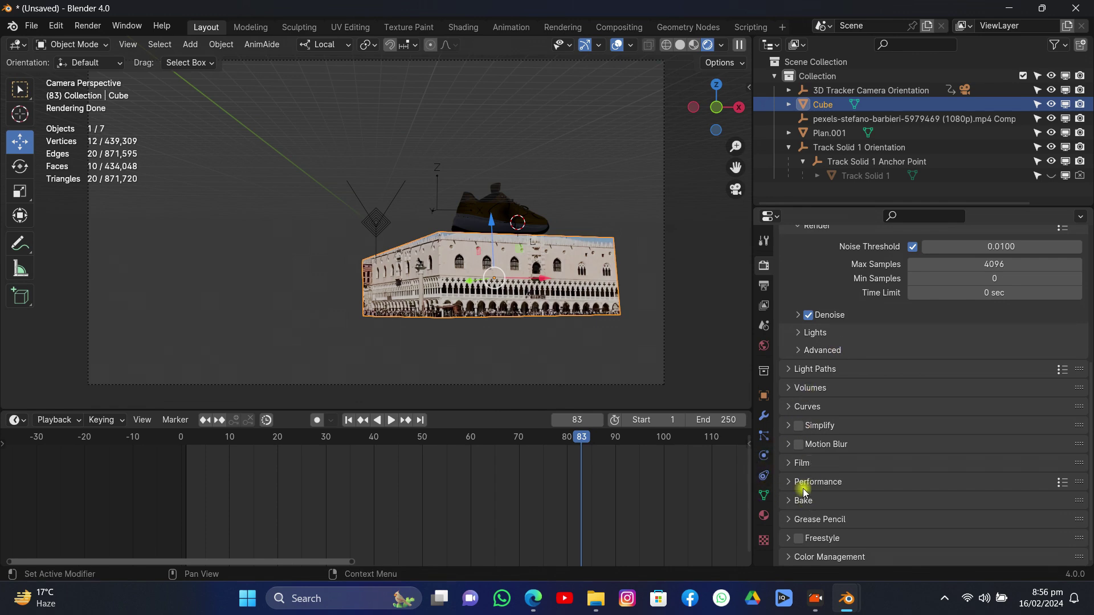
click(794, 463)
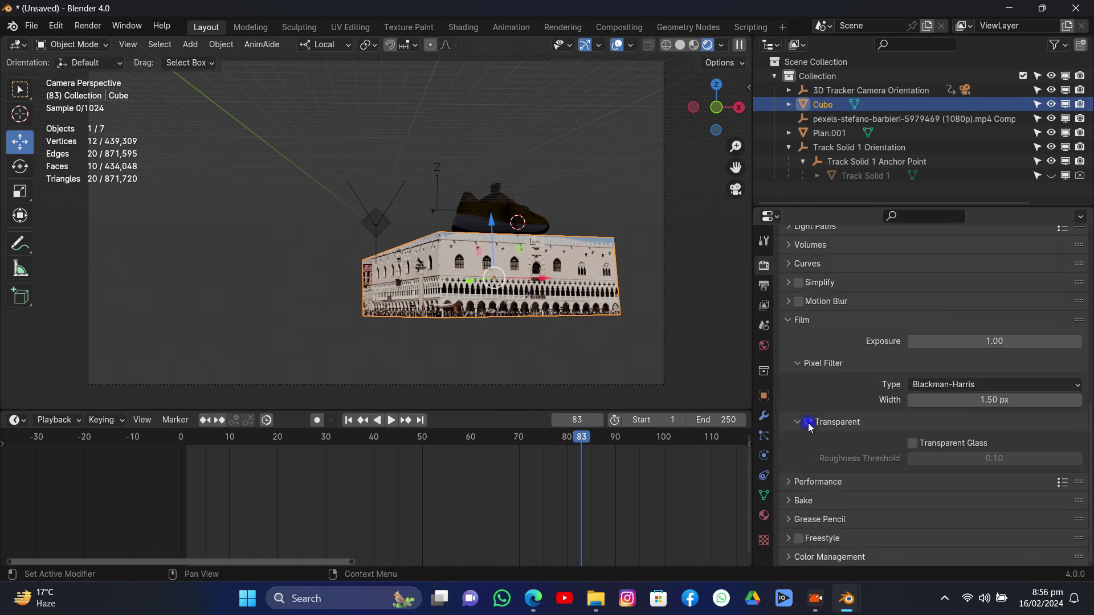
click(809, 423)
click(613, 139)
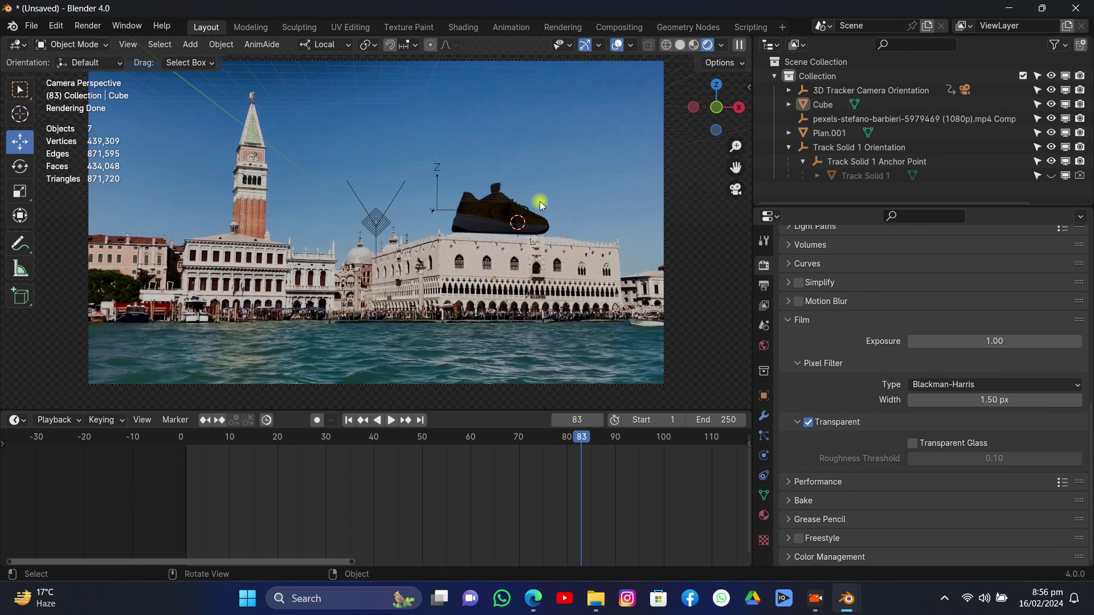
Scrub the timeline back to frame 37 and check how the shoe sits on the palace roof
scroll(544, 213, up, 3)
drag(733, 159, 678, 160)
scroll(644, 199, up, 2)
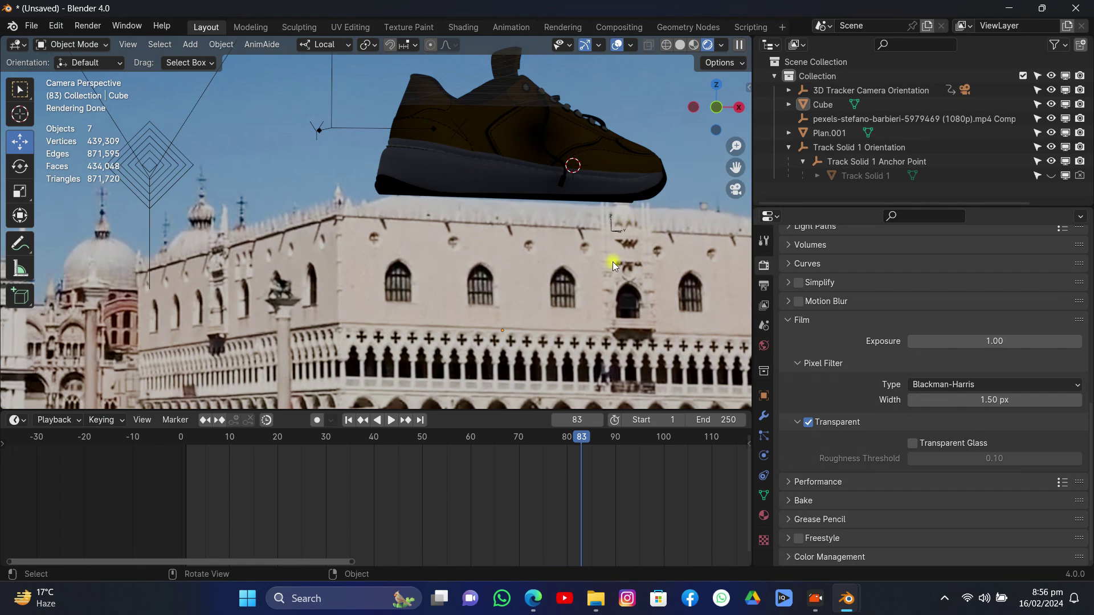
drag(548, 444, 360, 456)
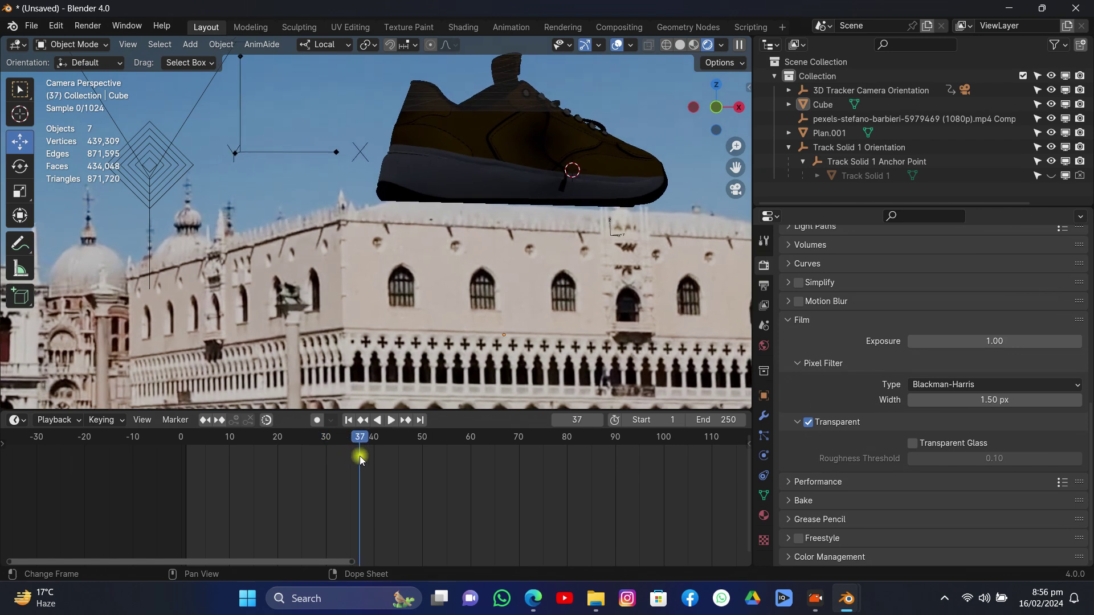
In the holdout cube's mesh, add a vertical loop cut on the long front face, close to the front corner
click(1009, 109)
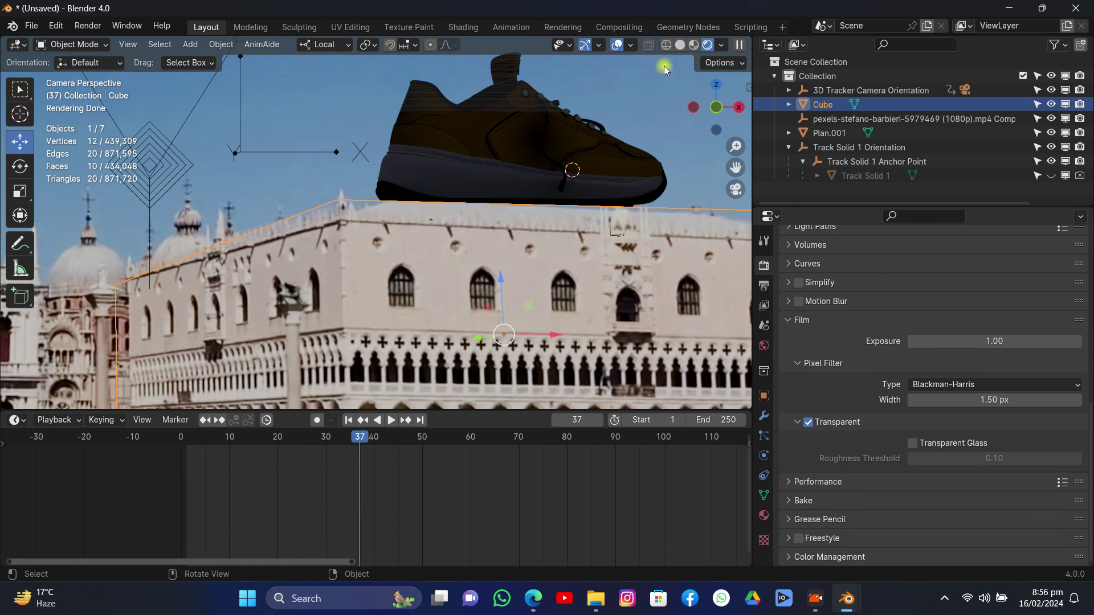
click(681, 46)
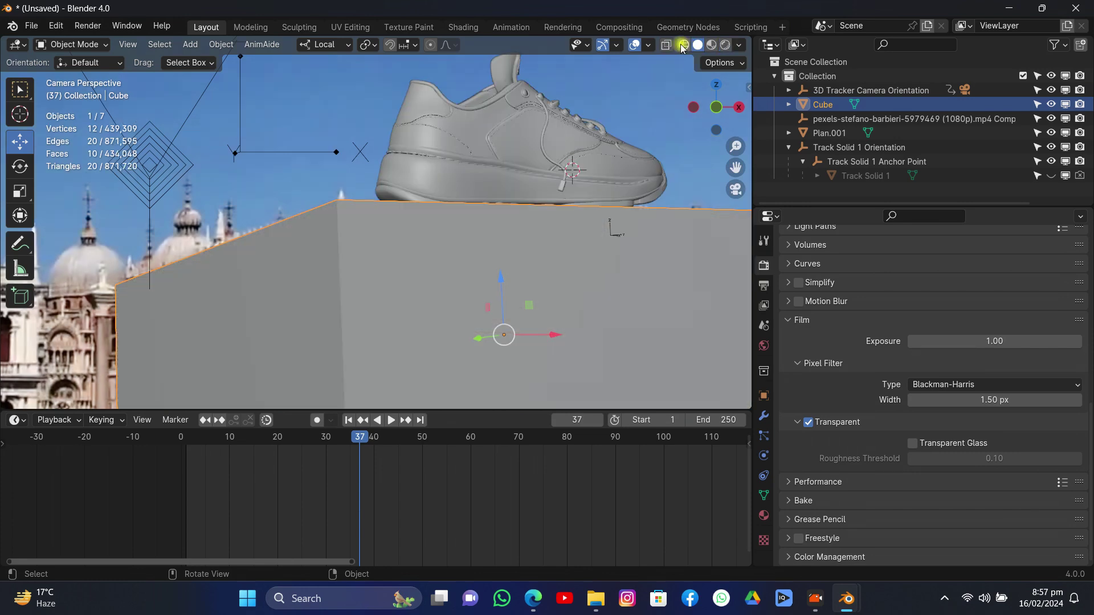
key(Tab)
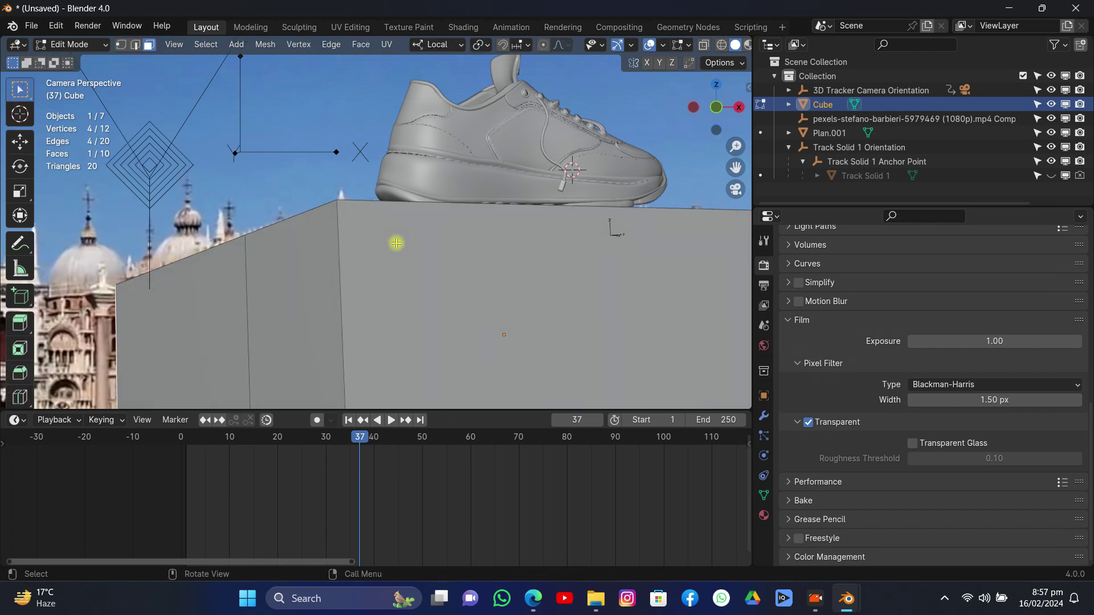
key(ctrl+r)
click(630, 214)
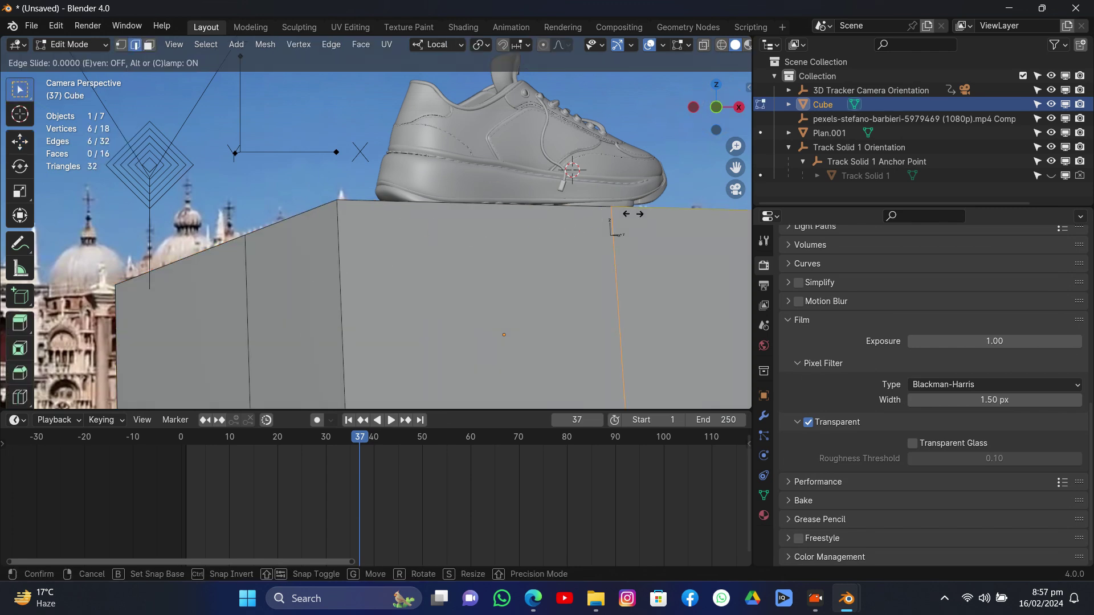
click(417, 217)
scroll(719, 52, down, 2)
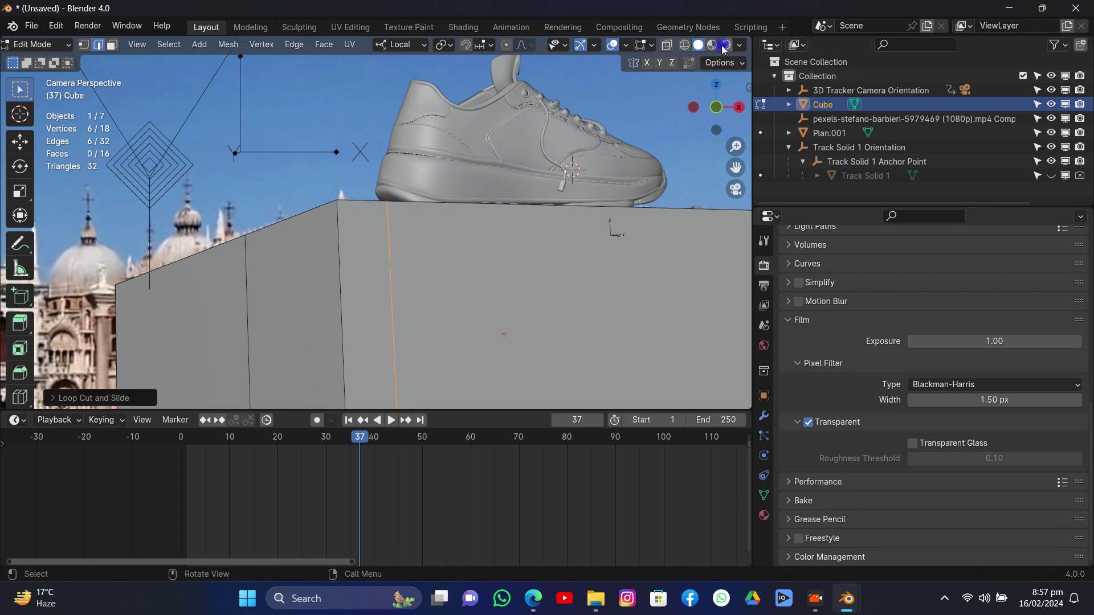
Lower the two top edges along the cube's short side on local Z to match the palace roofline in rendered shading
key(z)
click(590, 104)
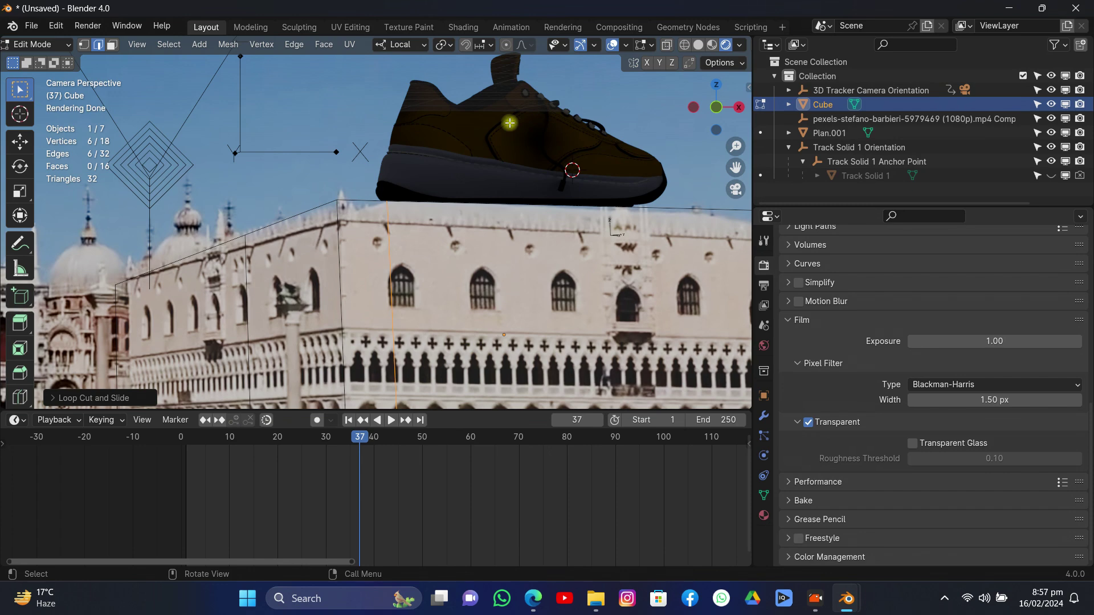
click(292, 218)
shift+click(230, 240)
key(g)
key(z)
key(z)
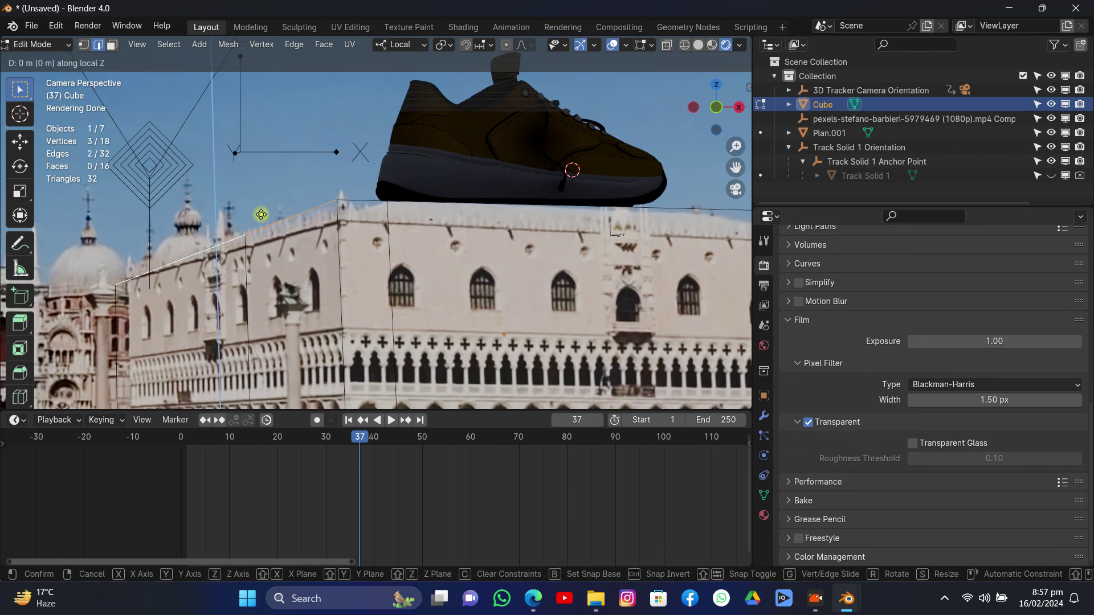
click(260, 230)
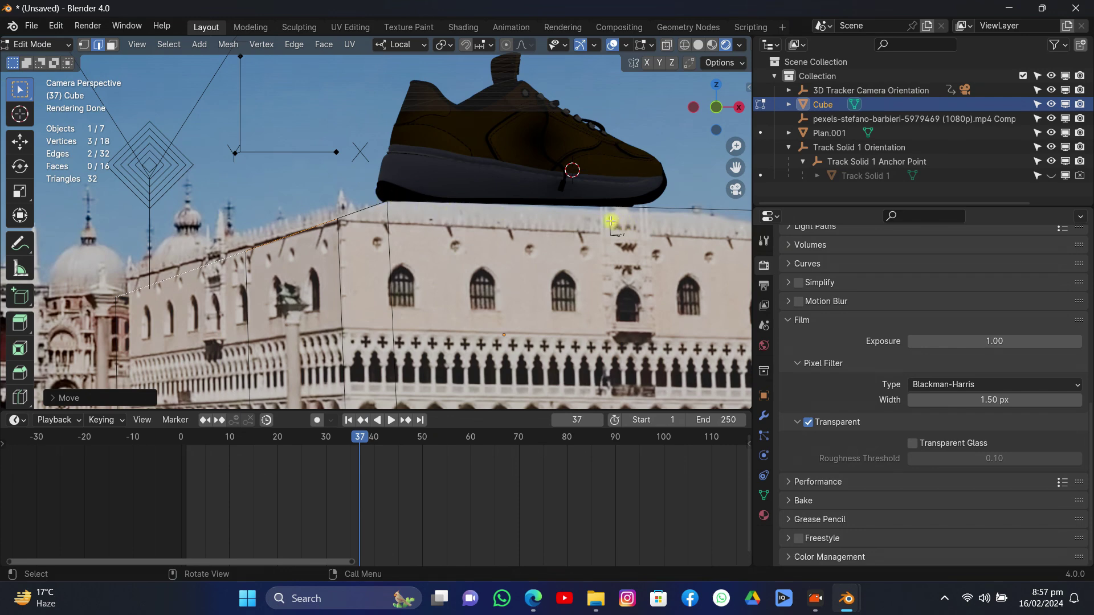
Add two more vertical loop cuts to the cube's long front face, on either side of the area beneath the shoe's front half
key(ctrl+r)
click(641, 215)
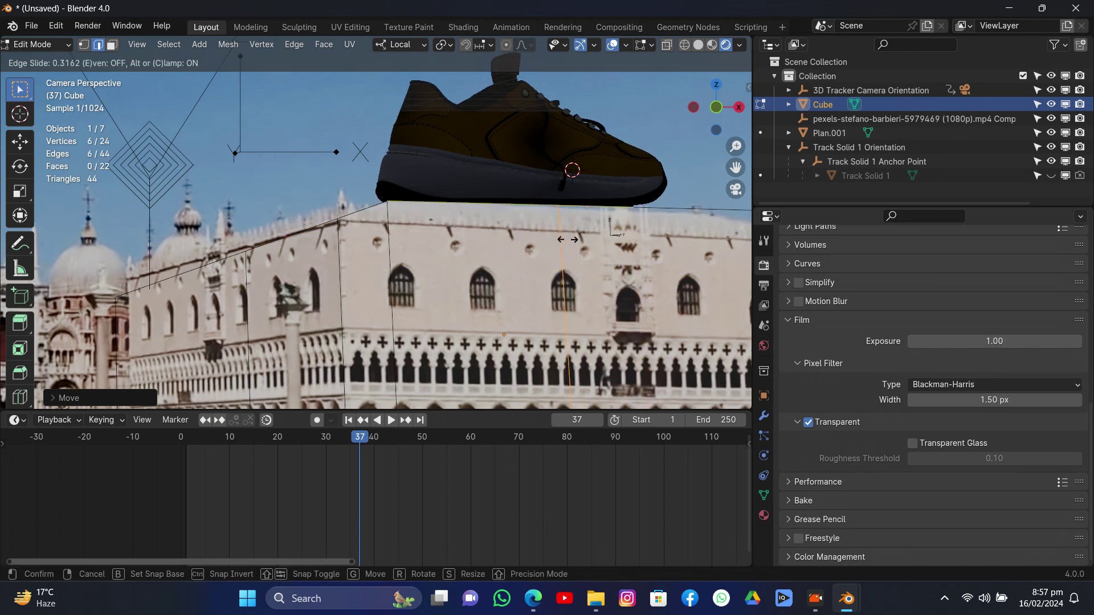
click(564, 238)
key(ctrl+r)
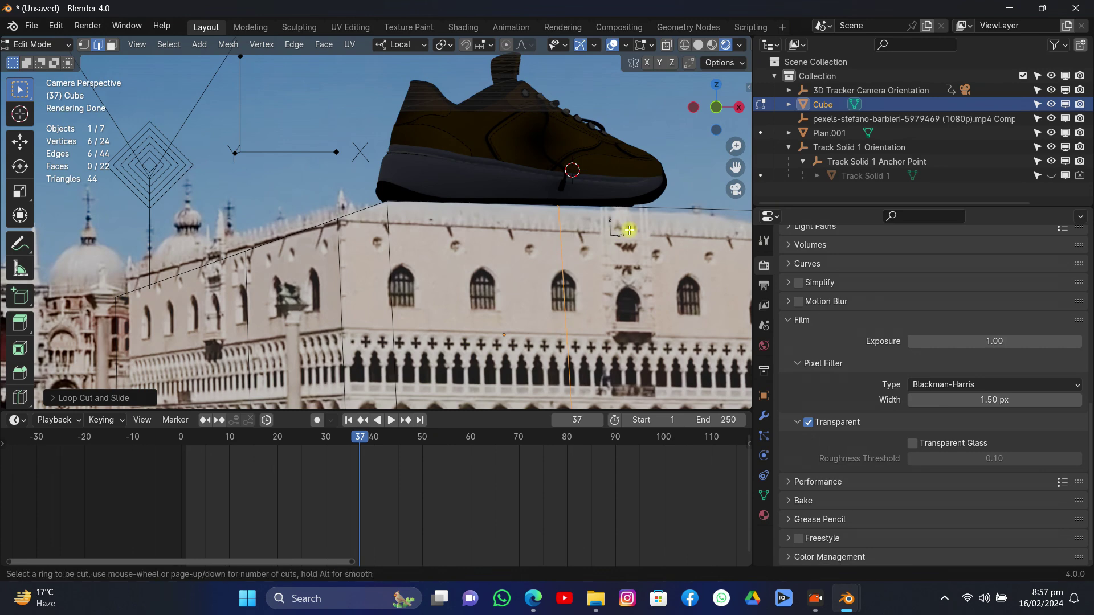
click(692, 209)
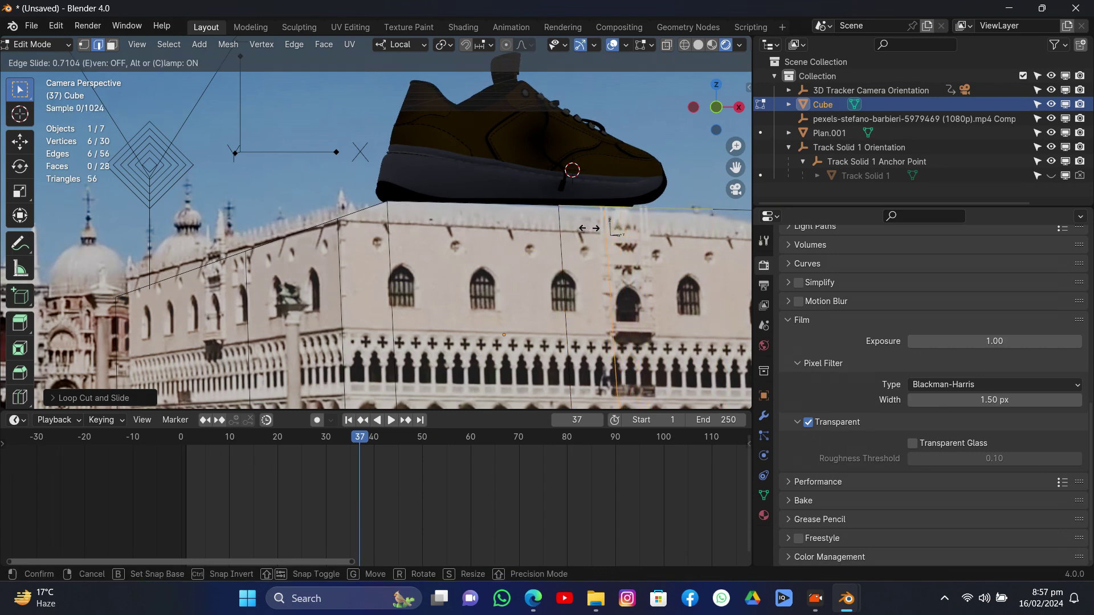
click(589, 228)
Select the two top edges of the newest loop cut and lower them about 0.35 m along local Z
drag(704, 111, 541, 239)
click(535, 244)
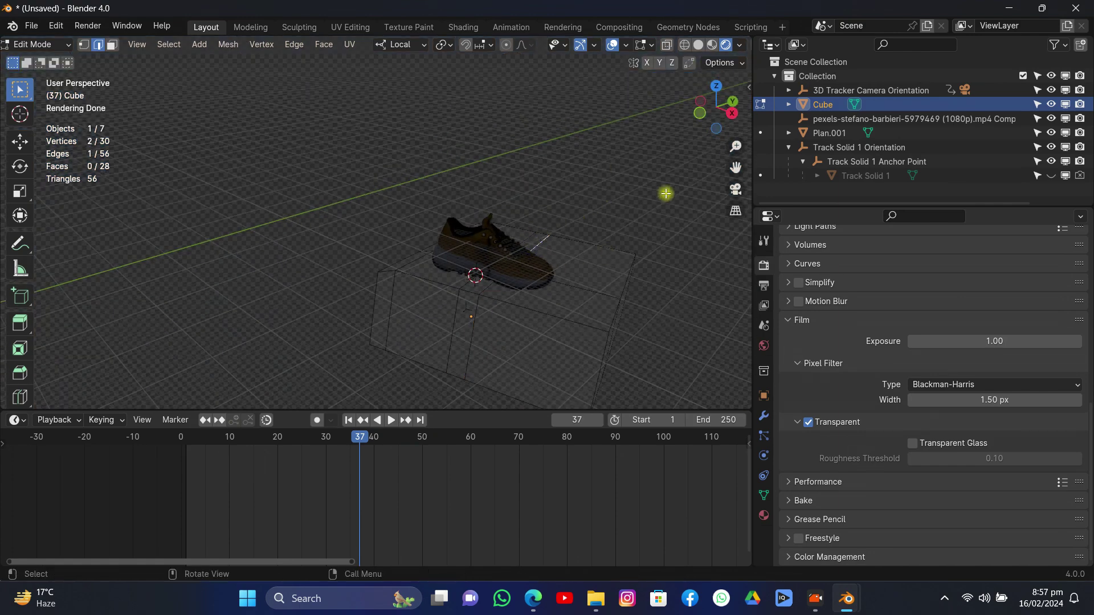
shift+click(456, 290)
click(735, 189)
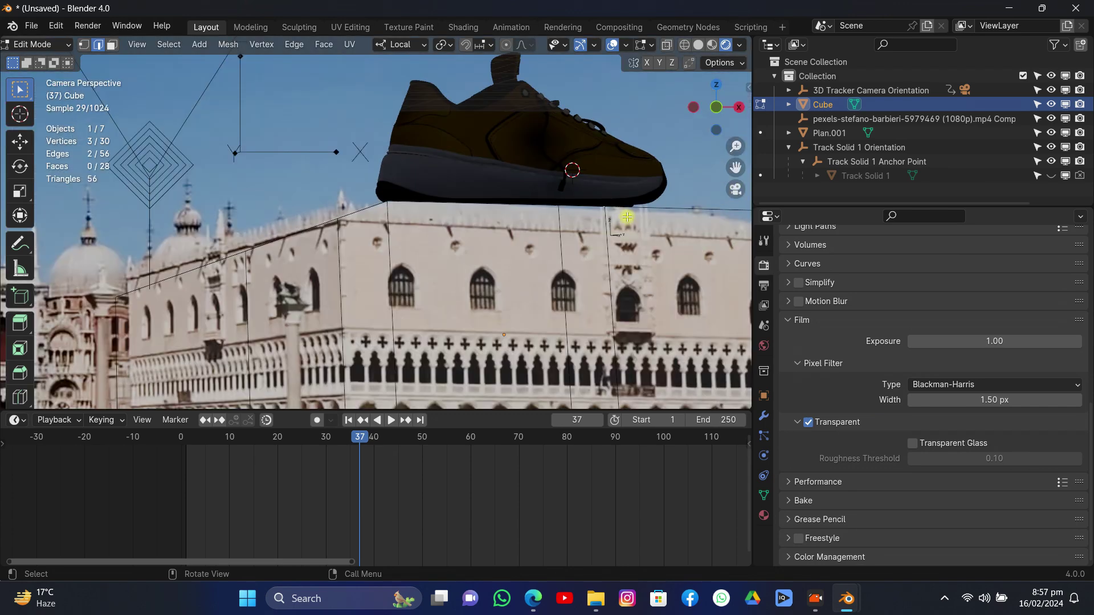
key(g)
key(z)
key(z)
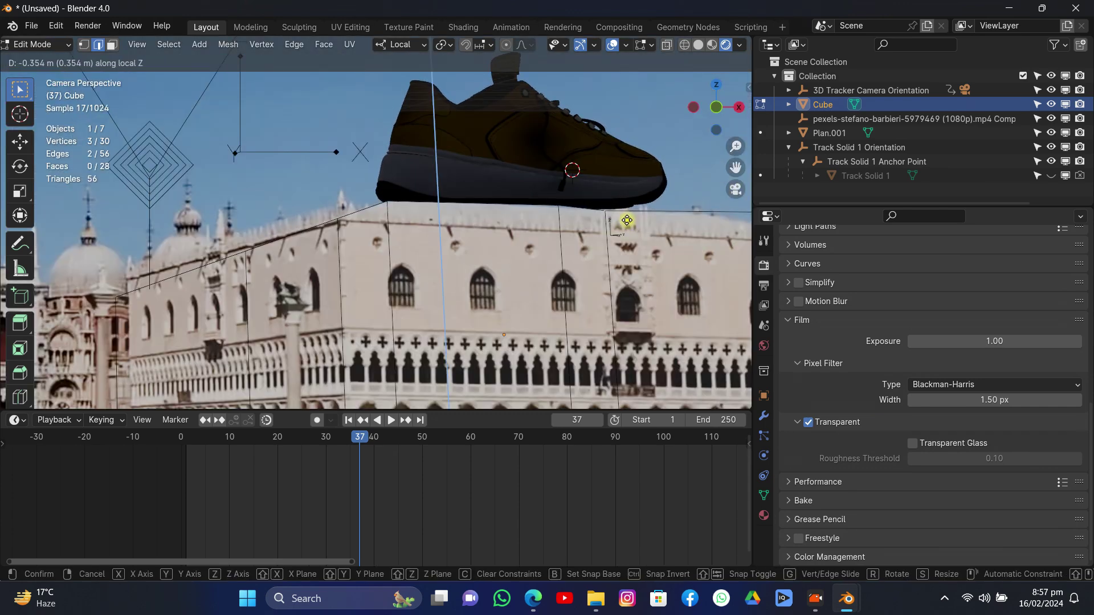
click(627, 221)
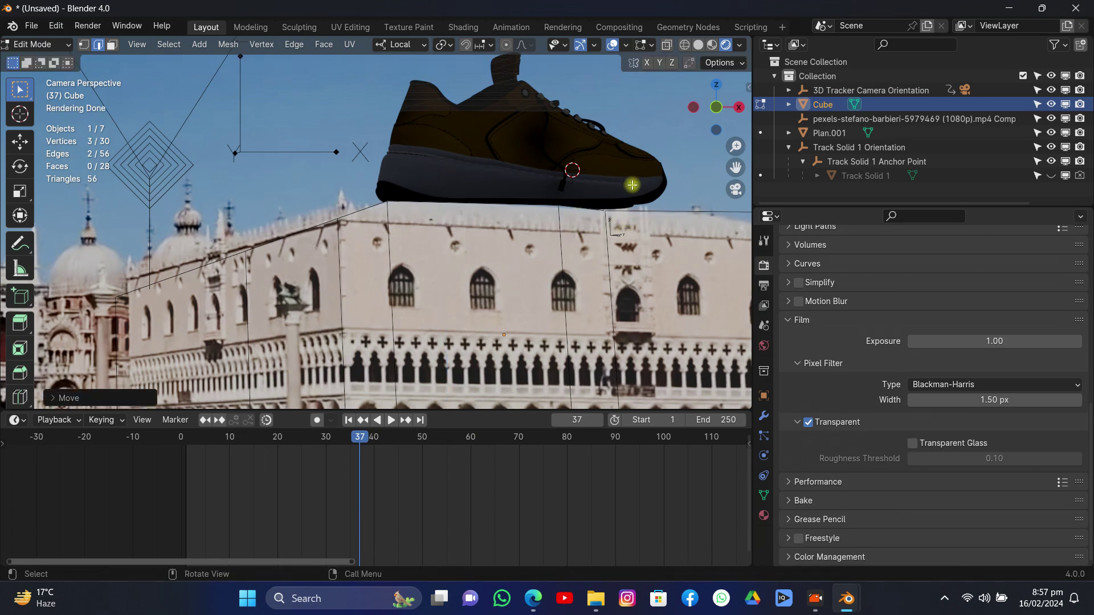
Add another vertical loop cut to the long front face, just beyond the lowered roof edges under the shoe's toe
key(ctrl+r)
click(623, 226)
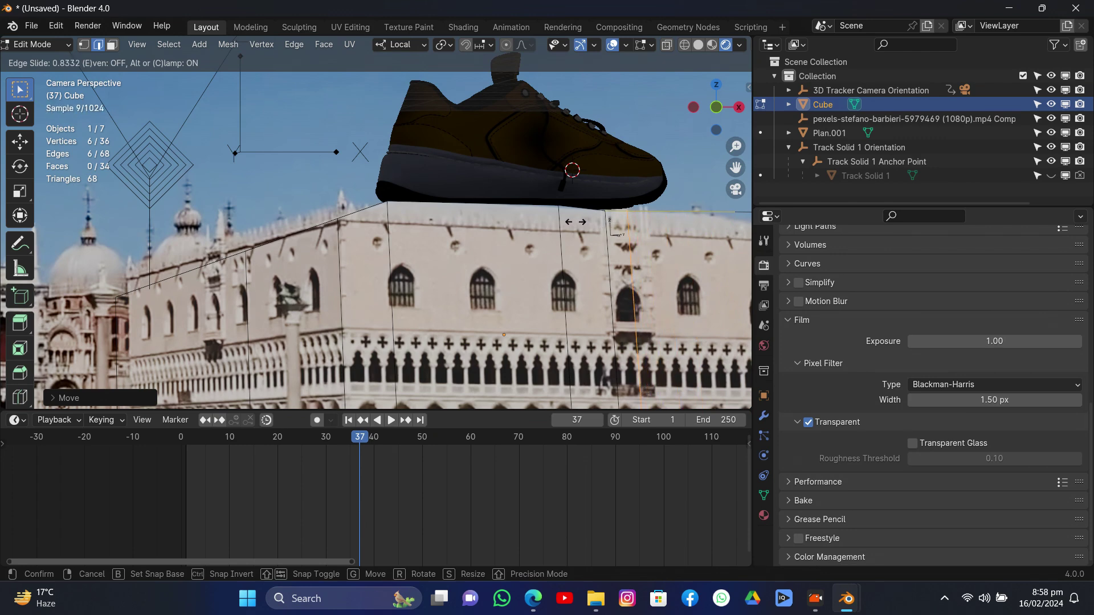
click(575, 222)
Select the two top edges of the newest loop cut and raise them about 0.13 m along local Z
scroll(507, 269, down, 5)
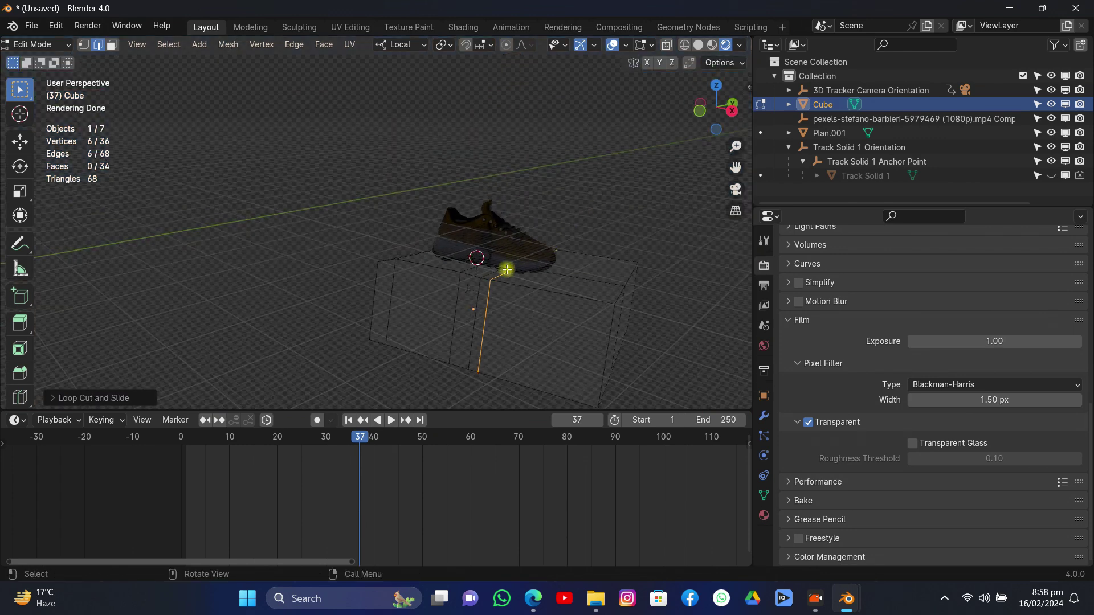
click(507, 269)
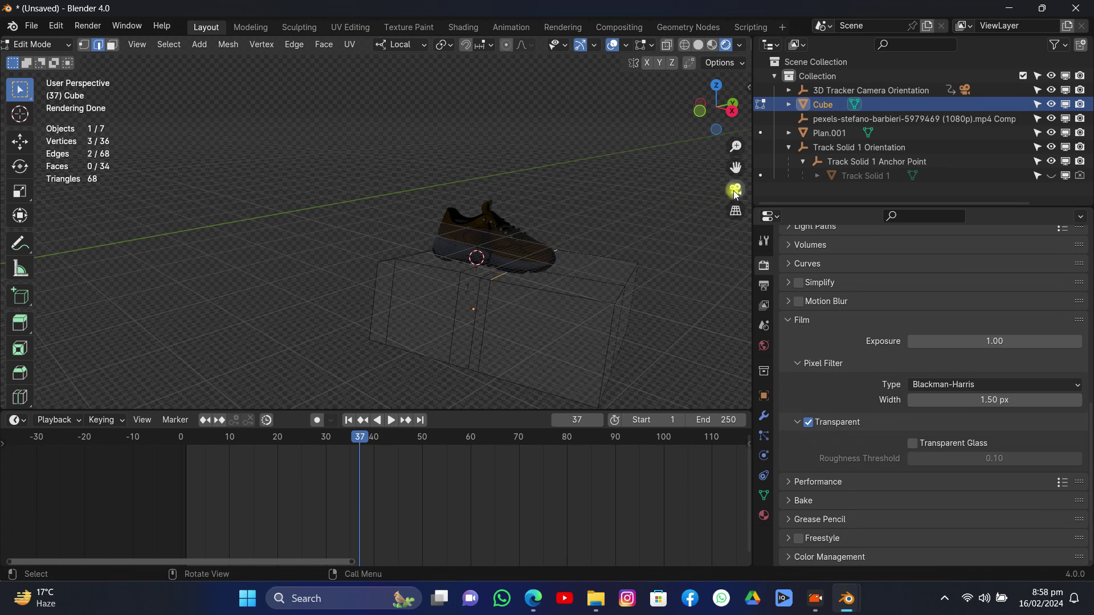
click(735, 190)
key(g)
key(z)
key(z)
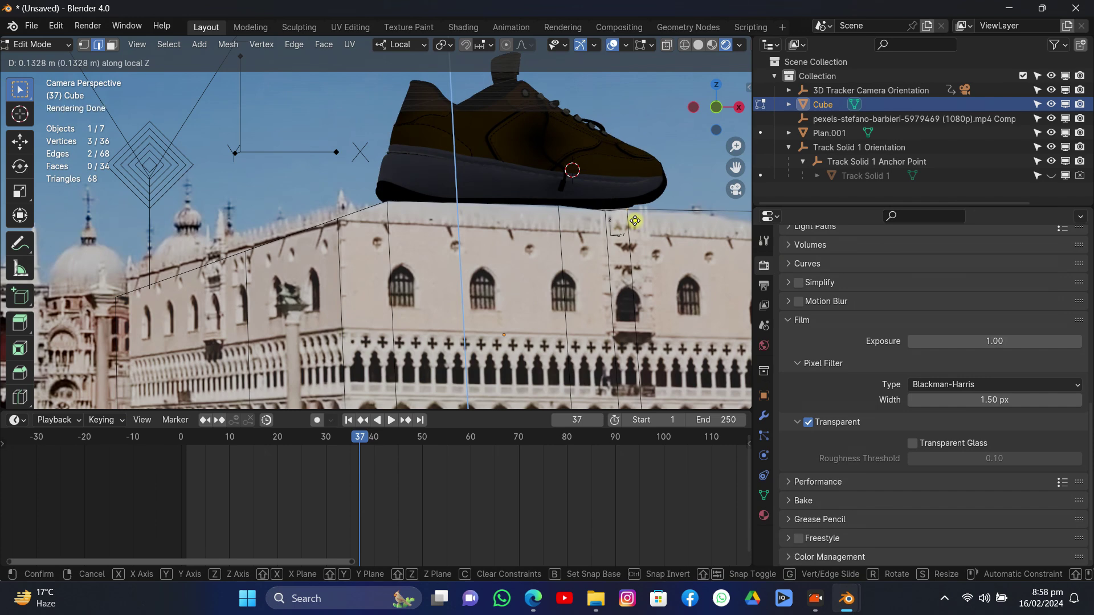
click(635, 220)
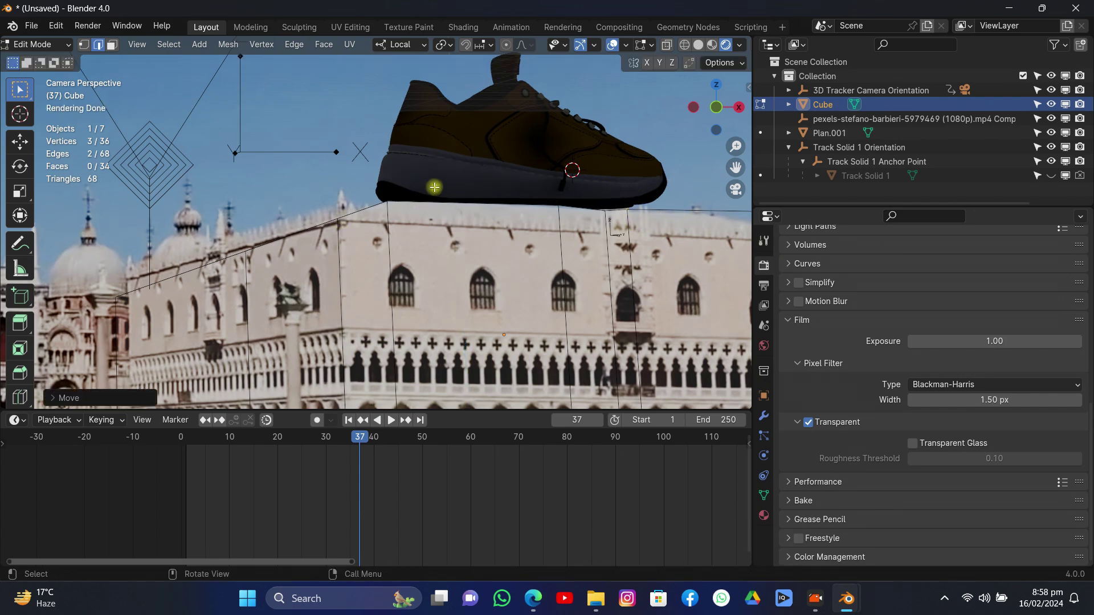
Return to Object Mode and lower the shoe slightly along its vertical axis onto the palace roof
click(41, 44)
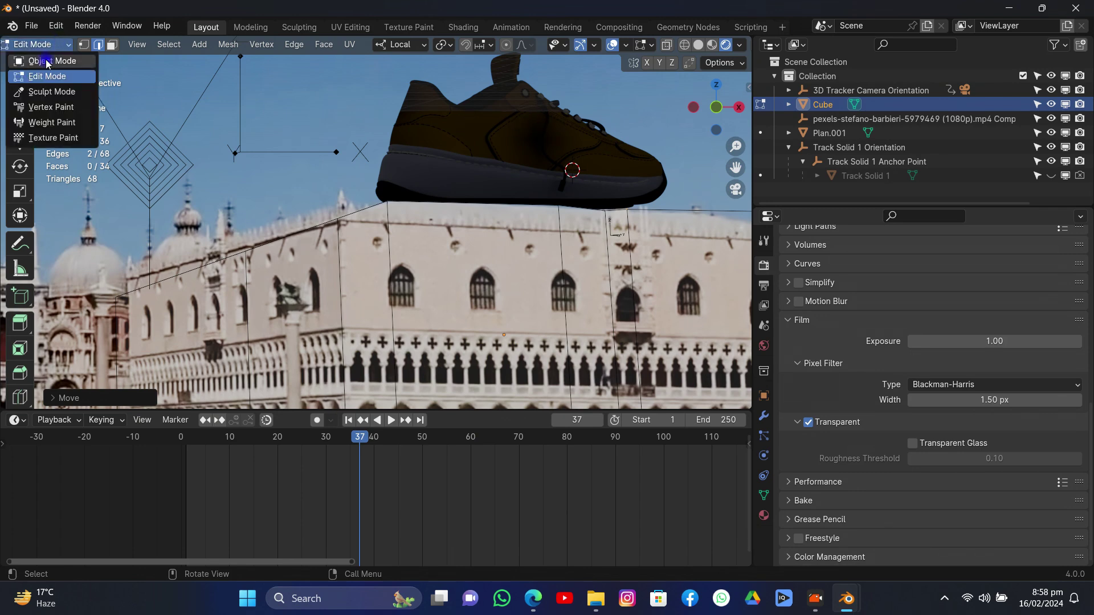
click(42, 59)
click(556, 113)
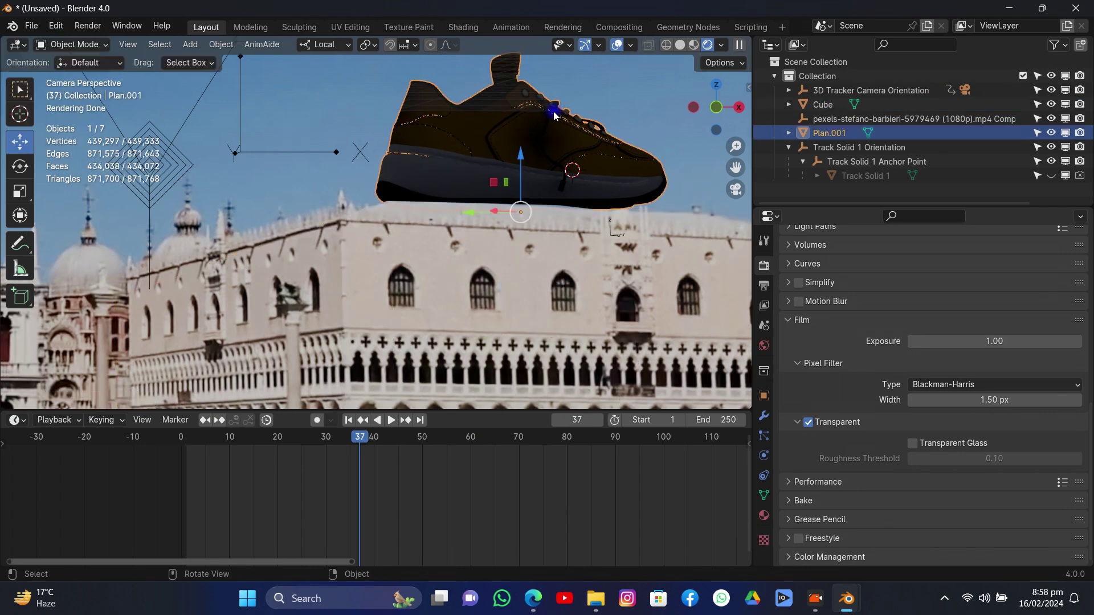
drag(528, 150, 521, 159)
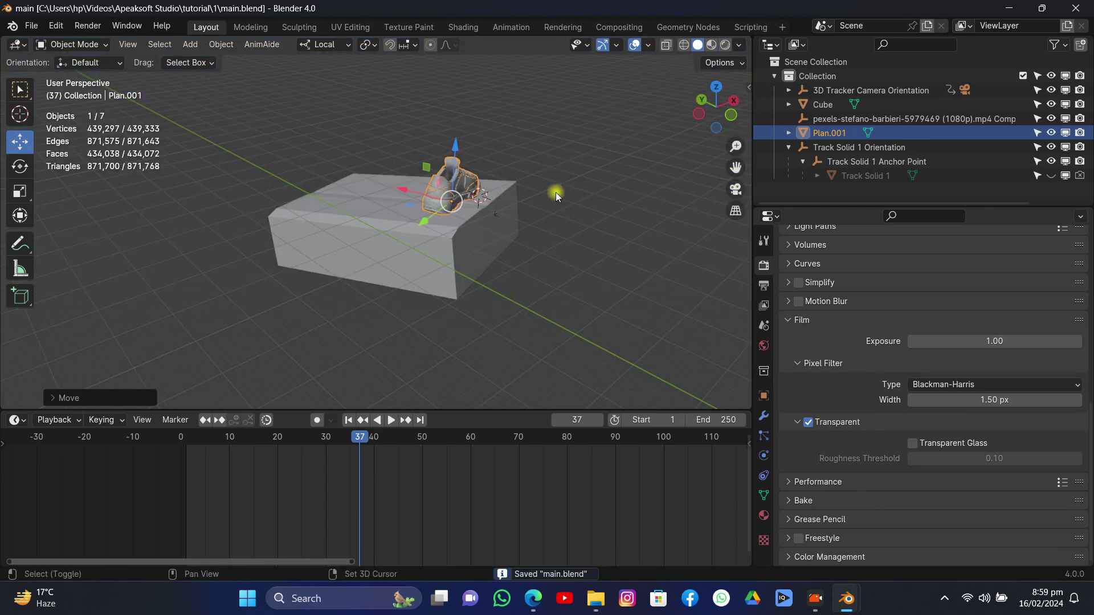
Add a Sun light and move it out beside the holdout cube and up above the shoe
key(shift+a)
mouse_move(478, 365)
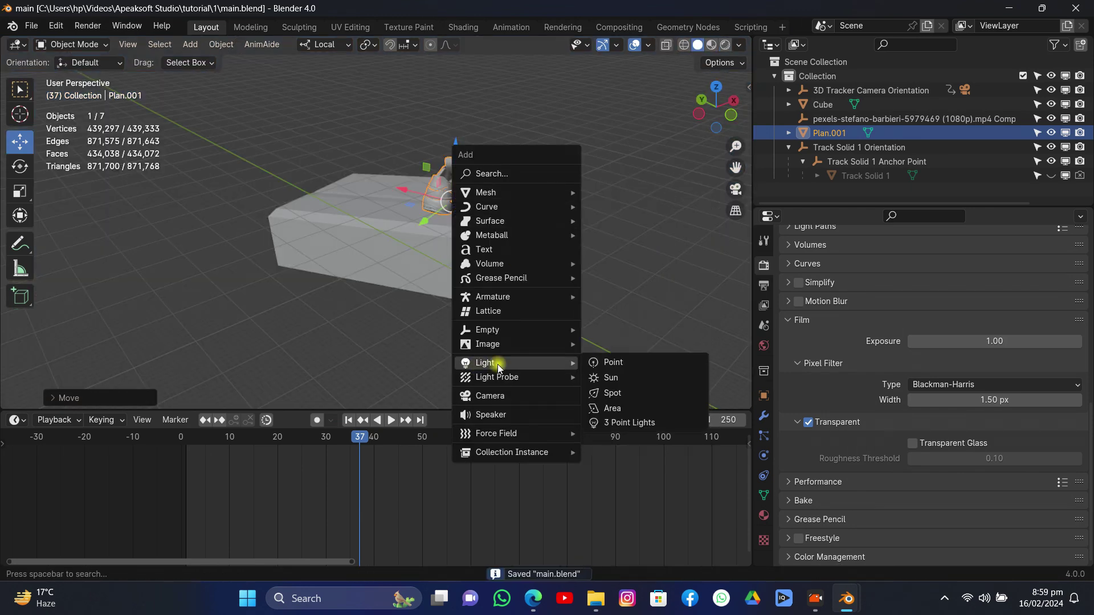
click(610, 377)
drag(473, 214, 634, 331)
drag(655, 265, 687, 138)
Rotate the sun light about 55° around its local X axis
key(r)
key(x)
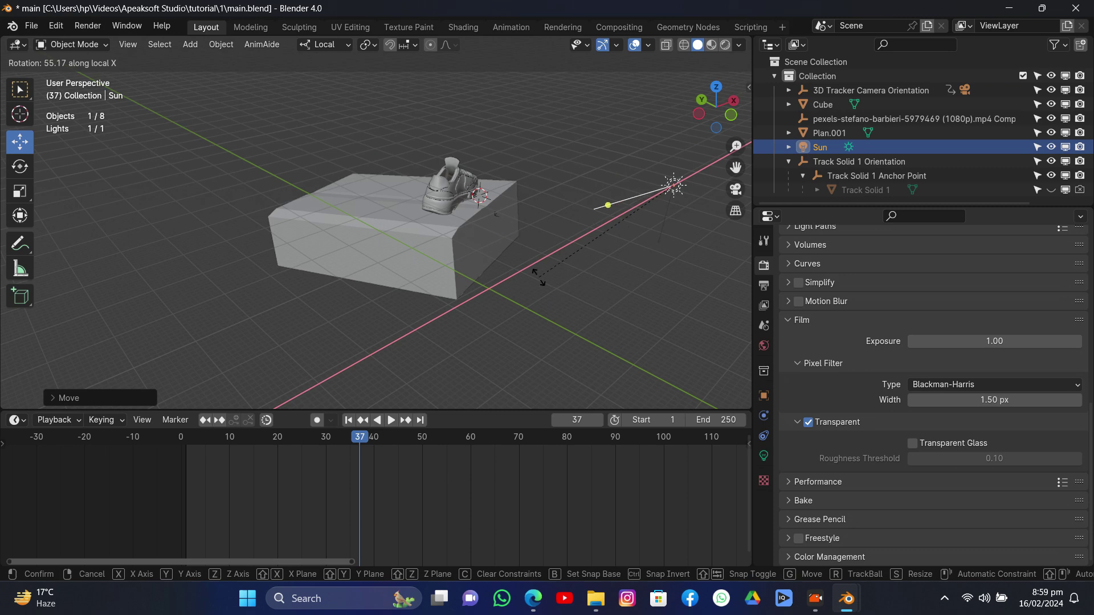
click(538, 277)
View the shot through the camera in rendered shading and raise the sun light's strength to 9.090
click(735, 189)
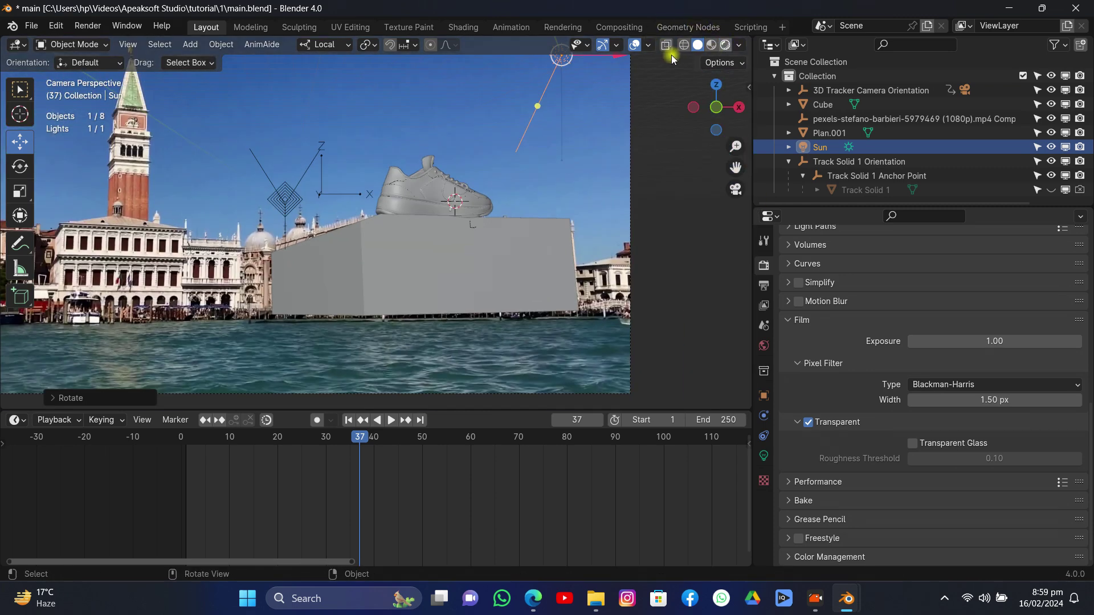
click(764, 456)
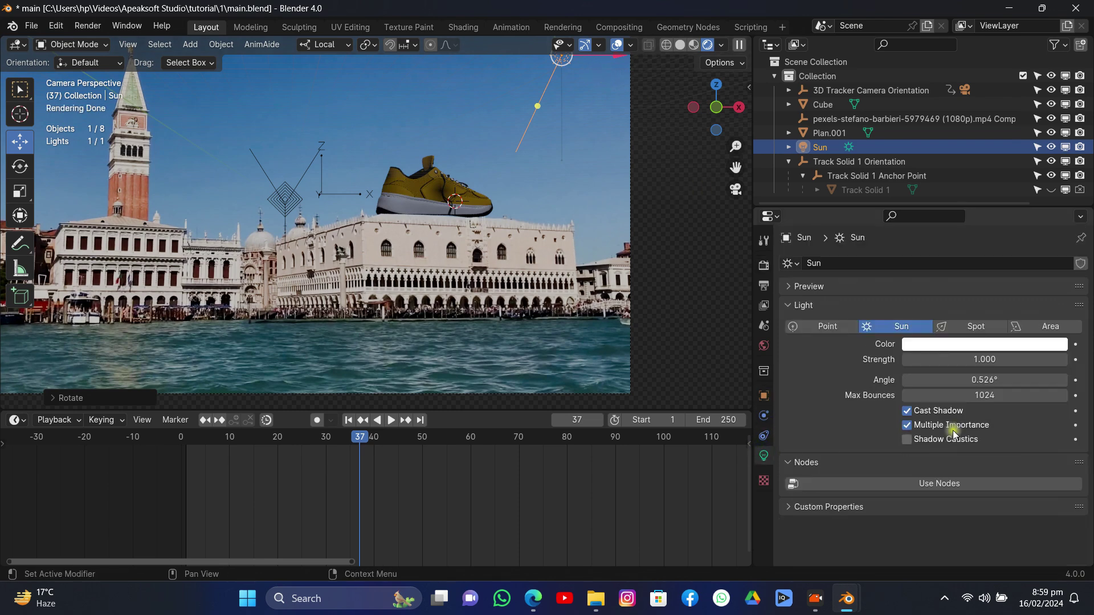
drag(972, 358, 1014, 359)
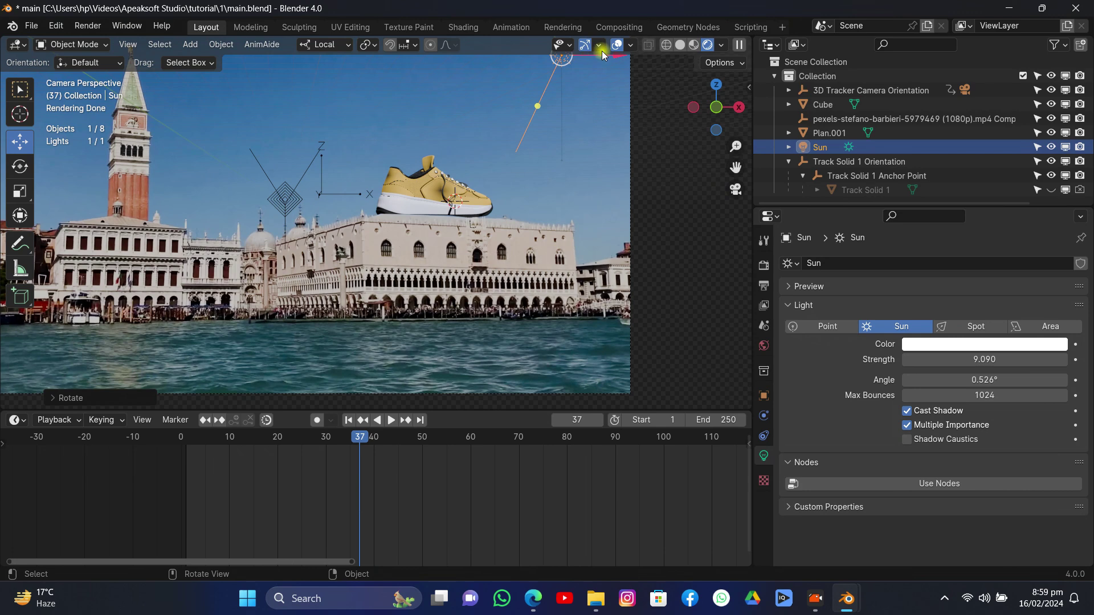
Hide the text info, statistics, 3D cursor and extras in the viewport overlays
click(645, 45)
click(630, 45)
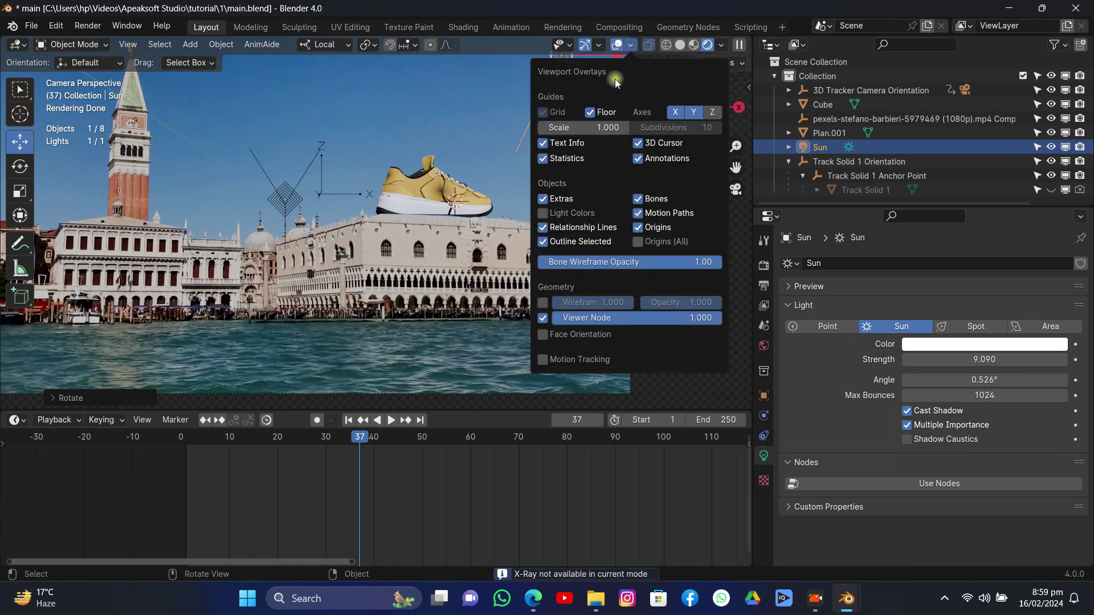
click(551, 146)
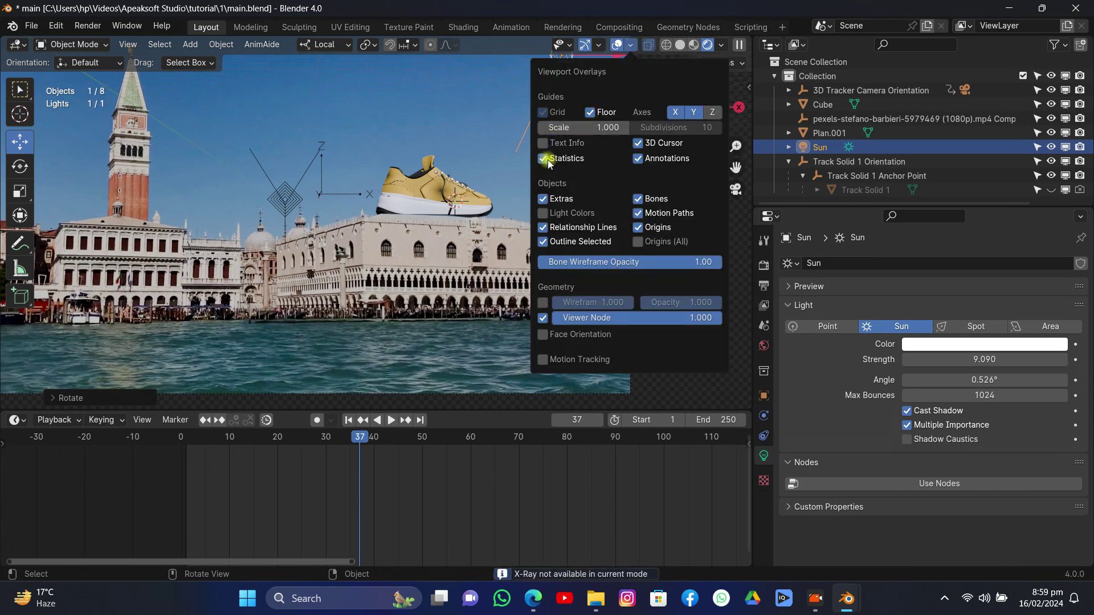
click(637, 143)
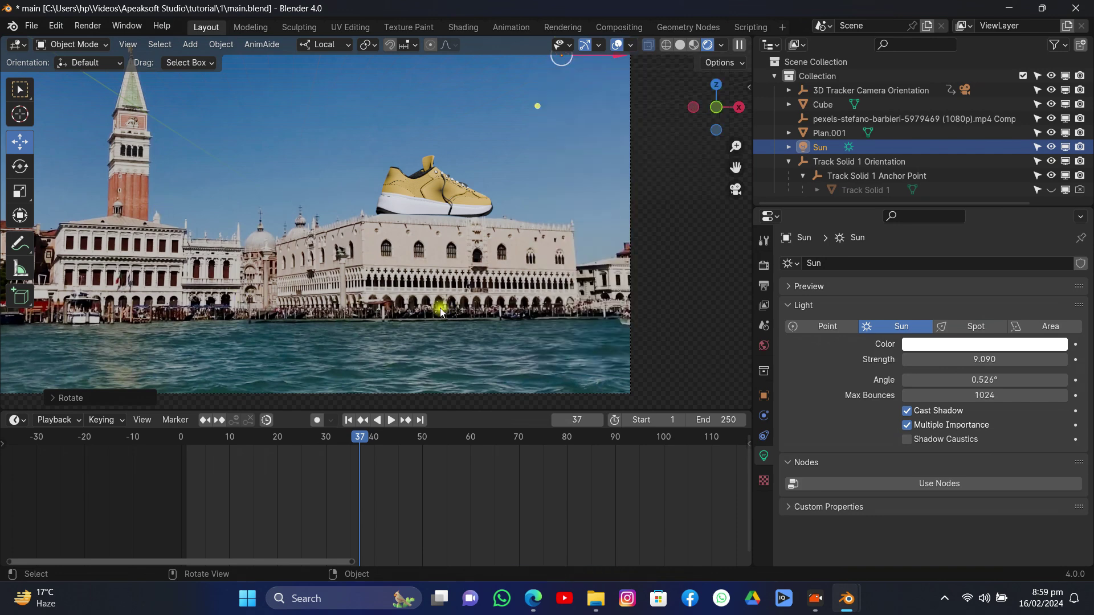
In Edit Mode on the holdout cube, move the selected roof edge about 0.28 m, mostly downward
scroll(440, 311, up, 5)
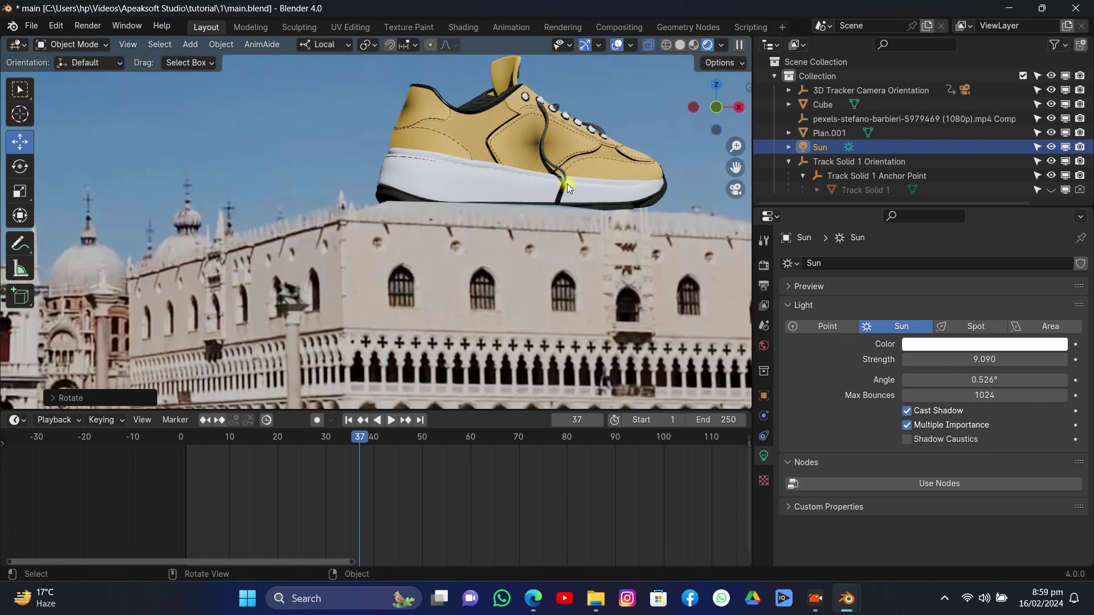
click(576, 199)
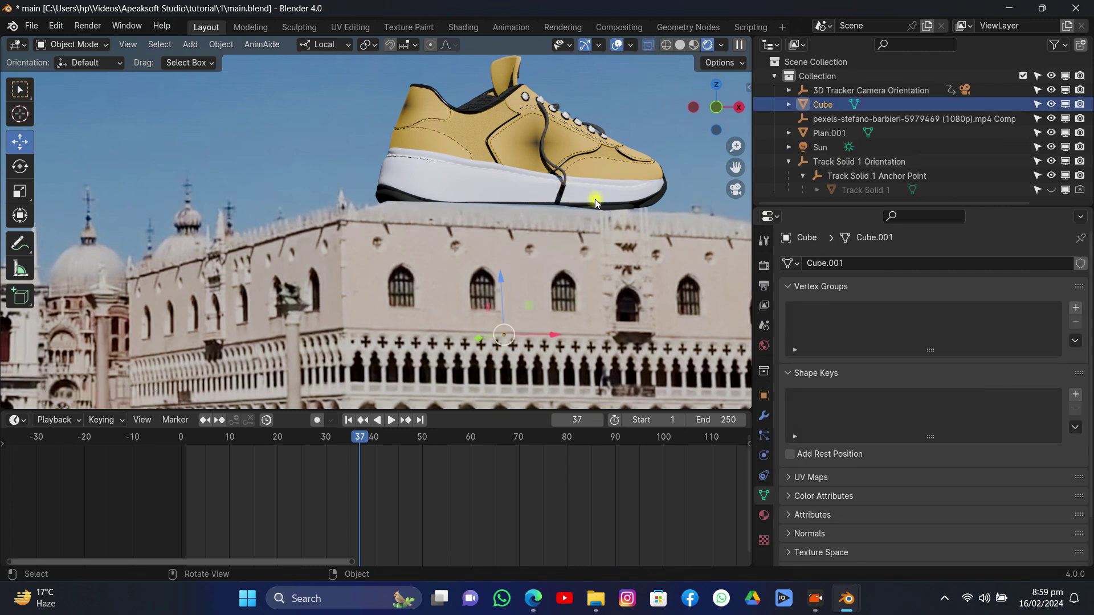
key(Tab)
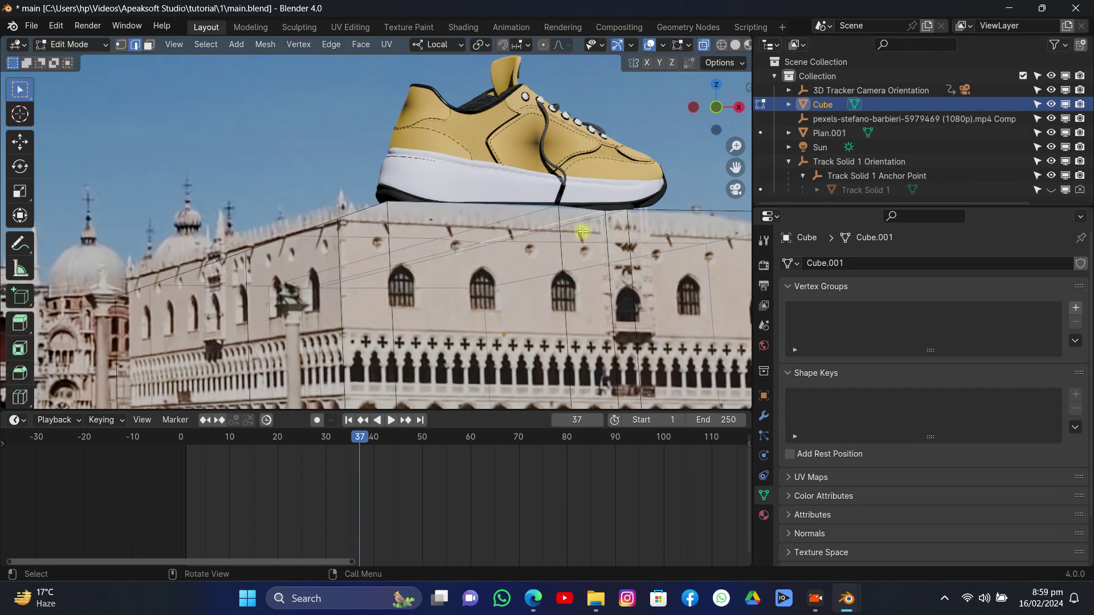
key(g)
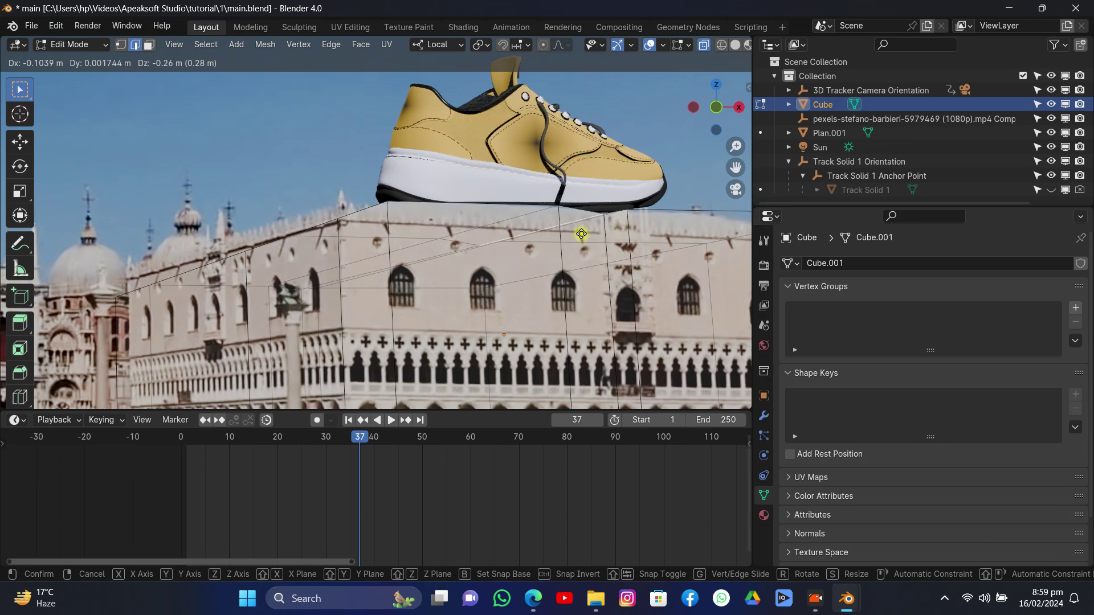
click(581, 233)
Rotate the cube's front top edge under the shoe about 1.35° around local X and return to Object Mode
click(552, 214)
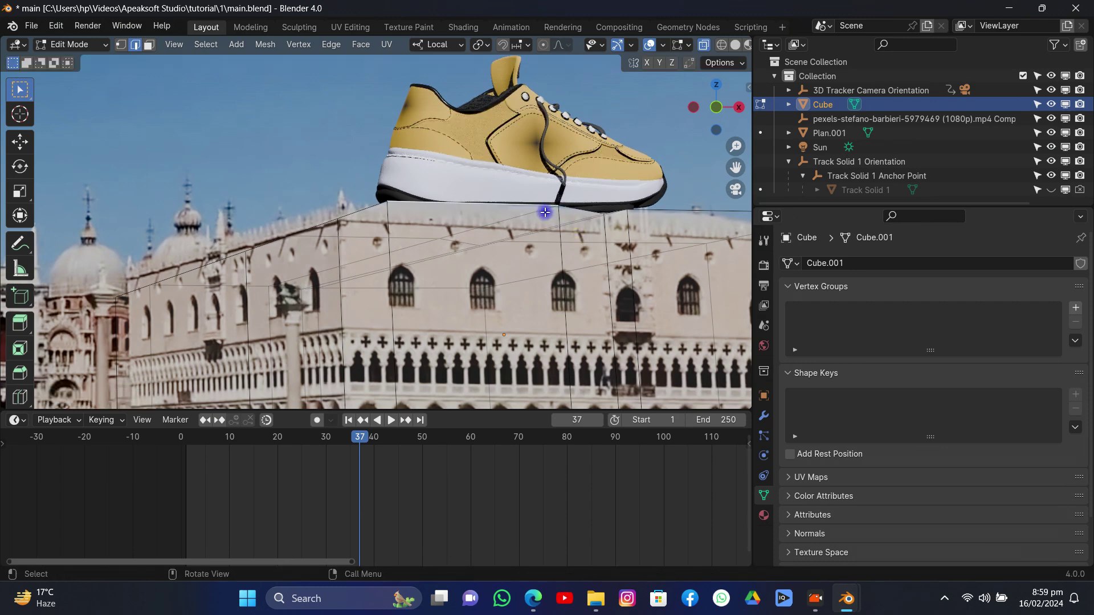
key(r)
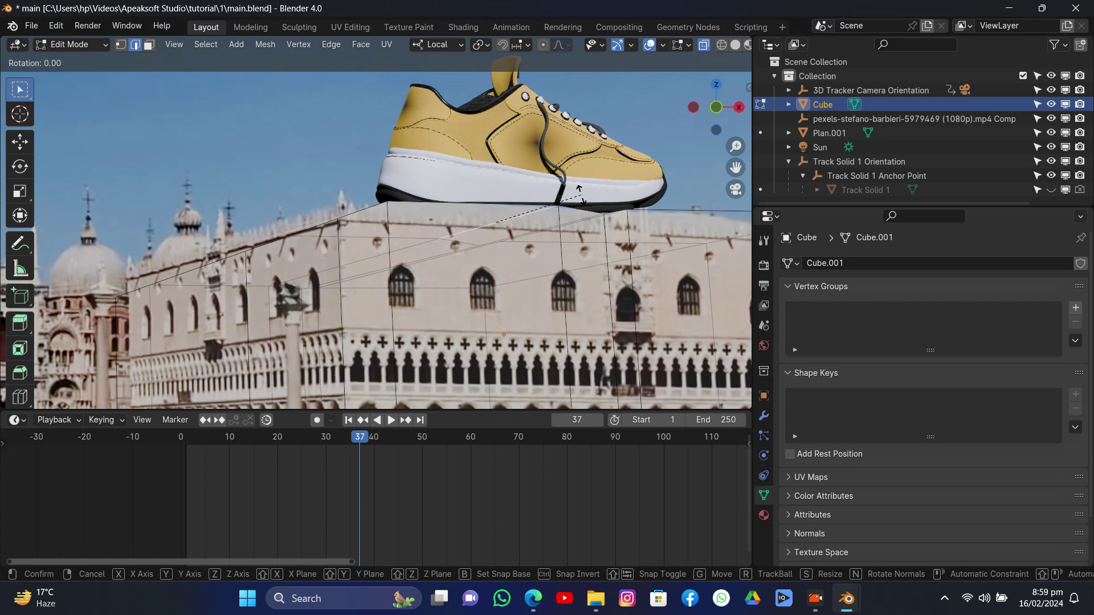
key(x)
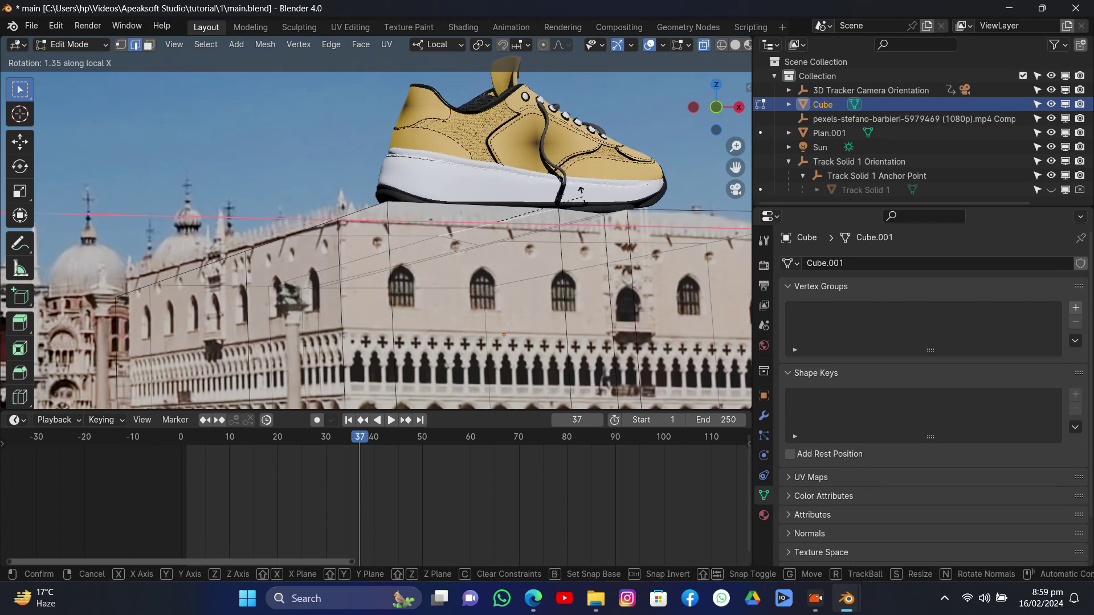
click(581, 191)
key(Tab)
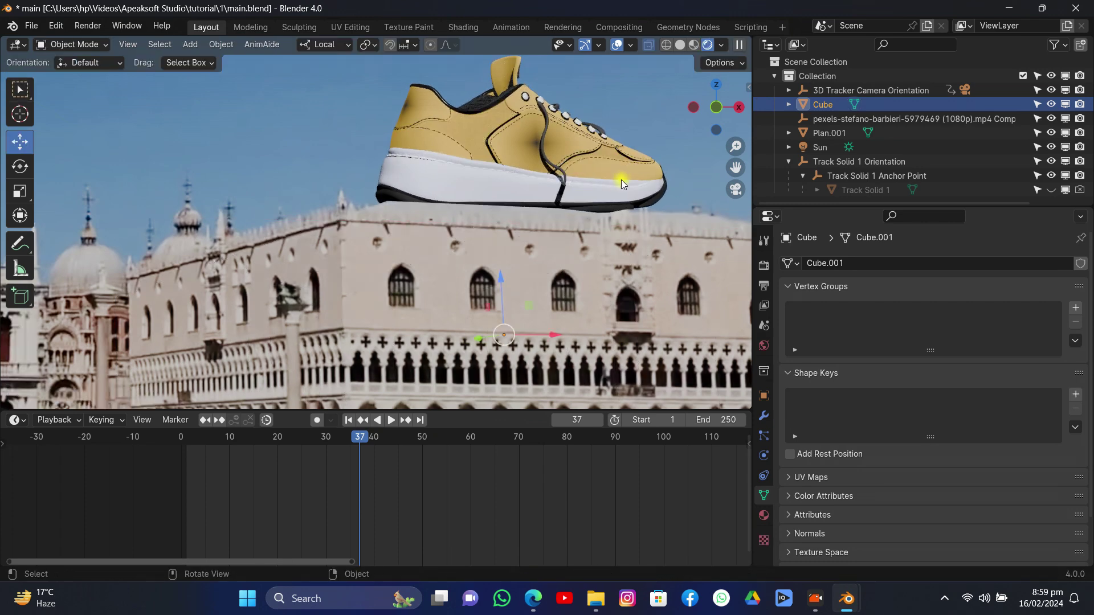
Fit the whole camera frame in the viewport and play the rendered animation from frame 37 to check the shoe
scroll(643, 173, down, 5)
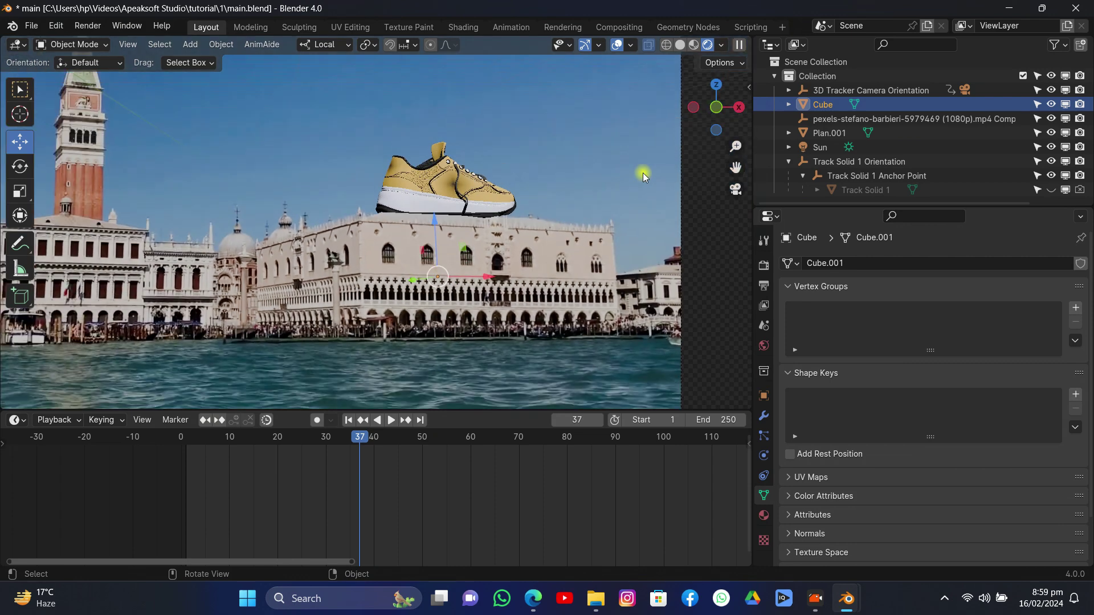
scroll(642, 172, down, 3)
drag(735, 167, 361, 209)
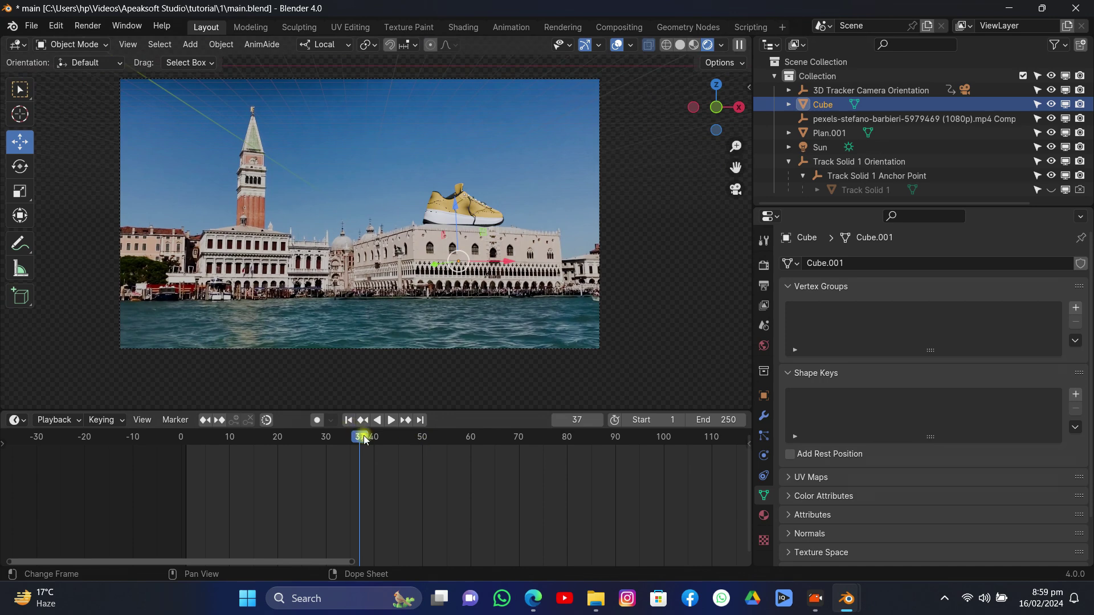
key(space)
key(space)
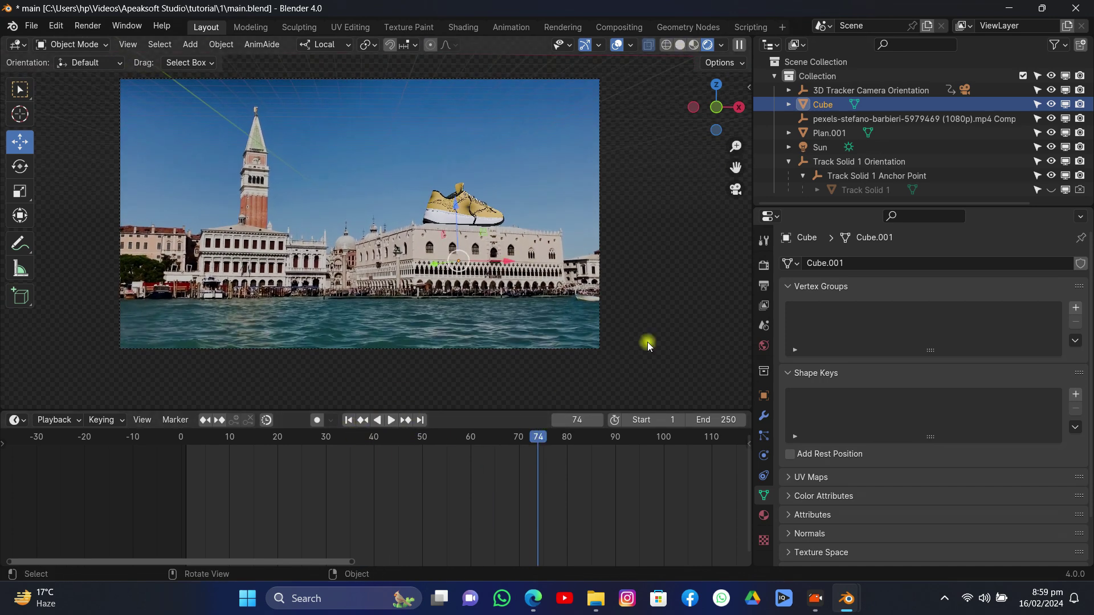
Switch the viewport to material preview and play the clip from frame 1 to check how the shoe tracks
click(693, 44)
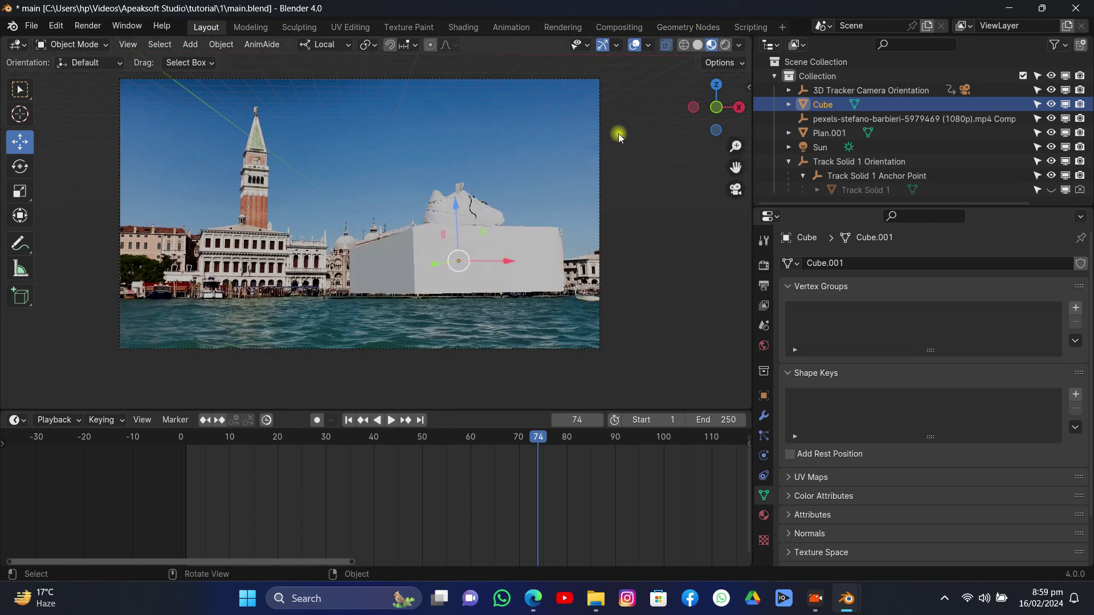
click(652, 313)
key(space)
drag(638, 436, 186, 436)
key(space)
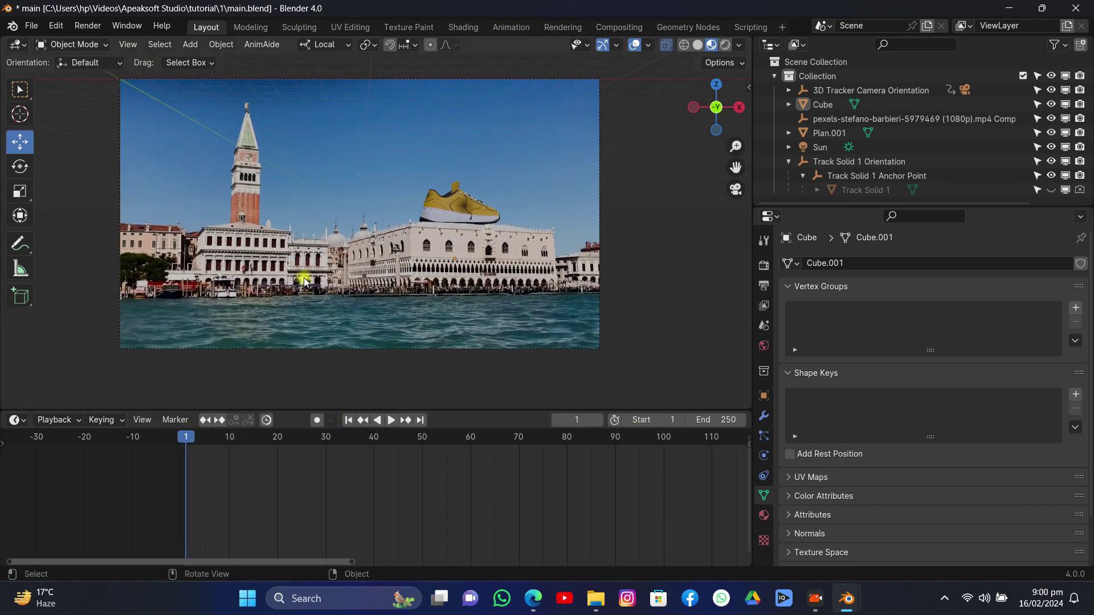
key(space)
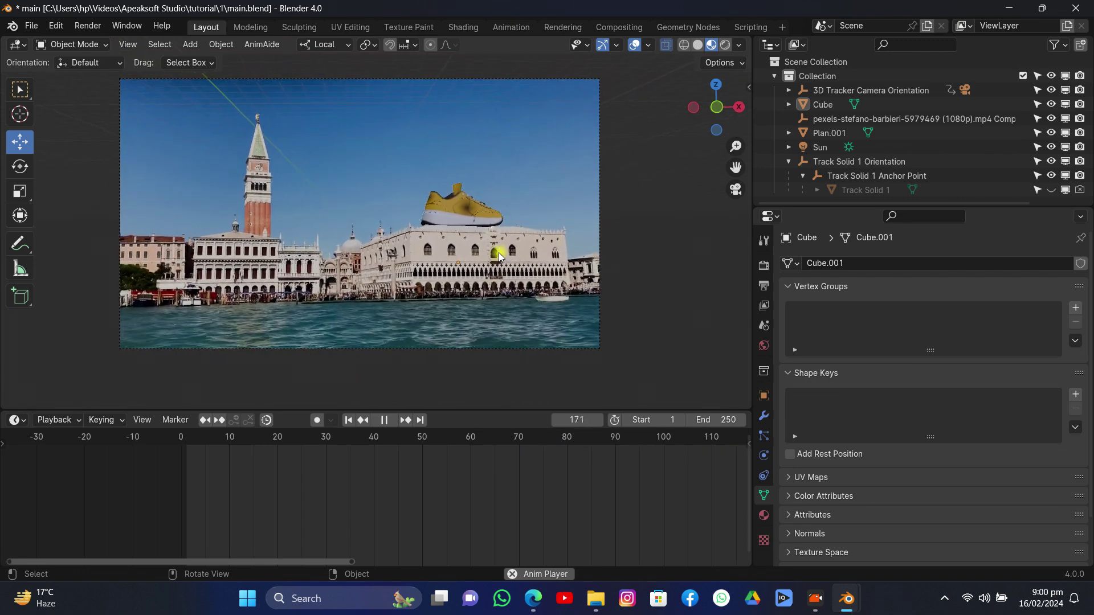
key(space)
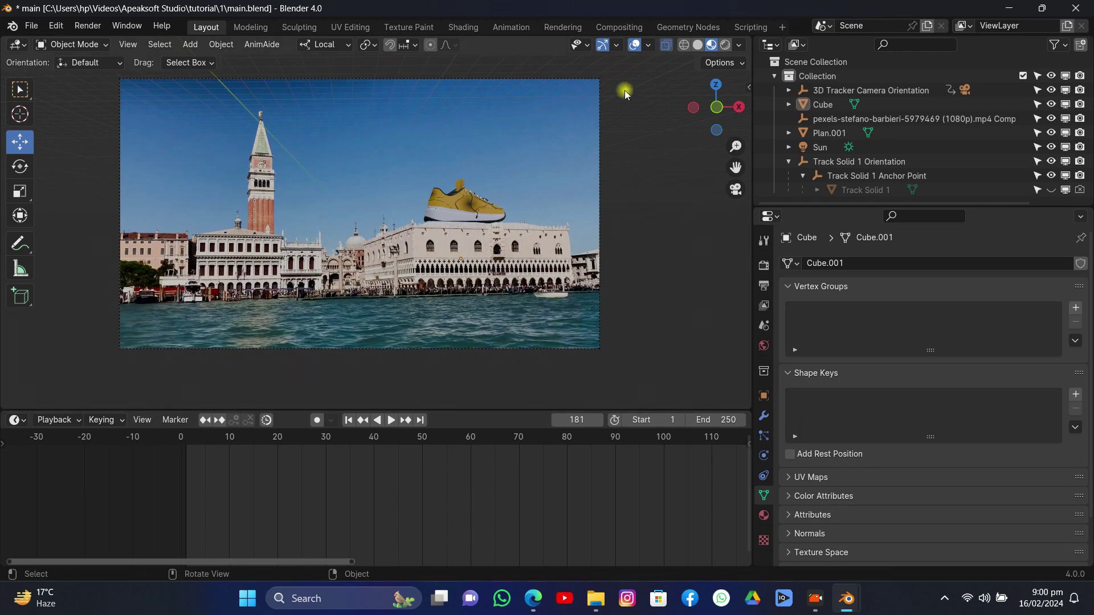
Return the viewport to solid shading and save the project file
click(698, 45)
click(31, 26)
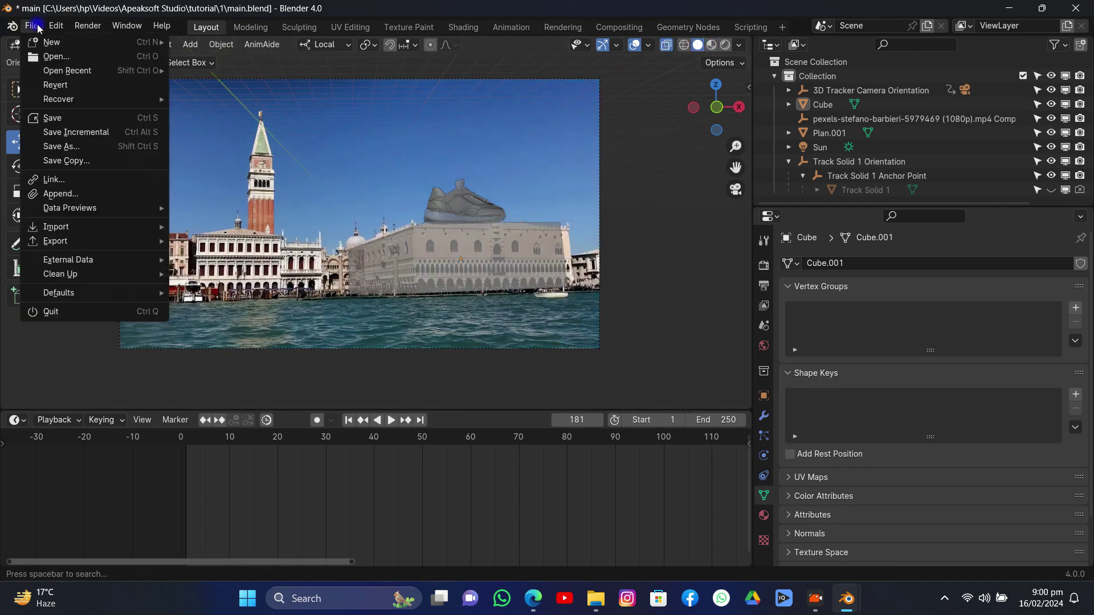
click(46, 118)
Set the final render's maximum samples to 30
click(763, 264)
scroll(918, 439, down, 5)
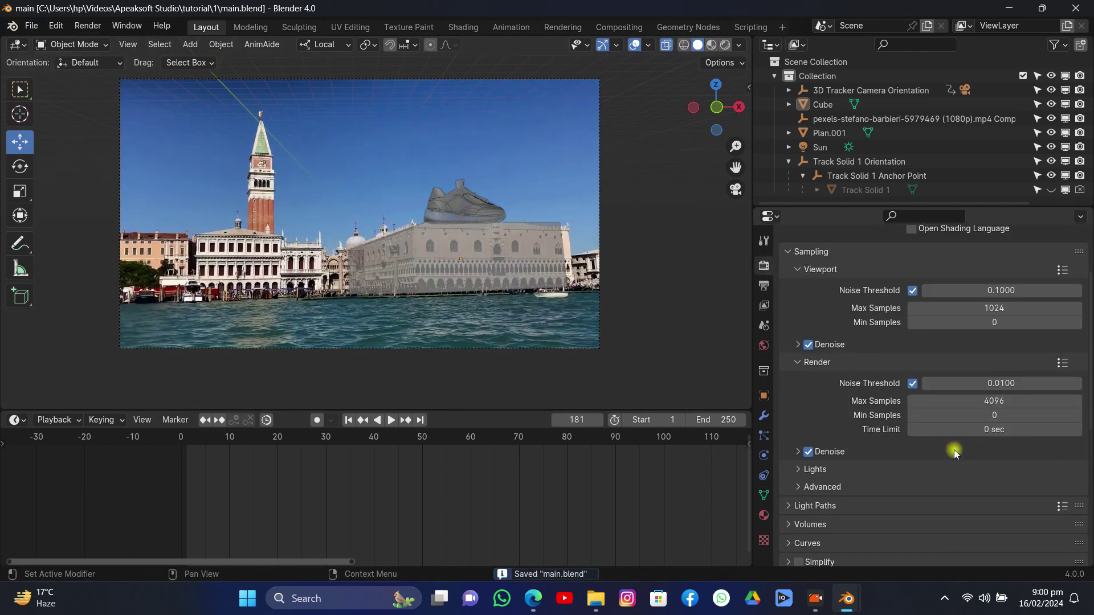
click(996, 400)
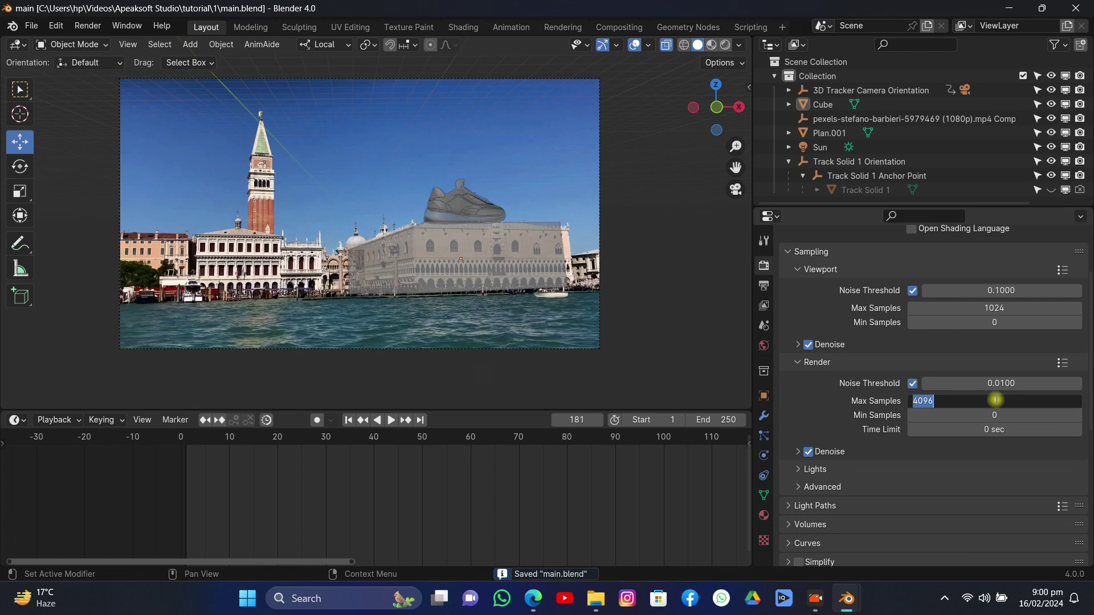
text(30)
key(Return)
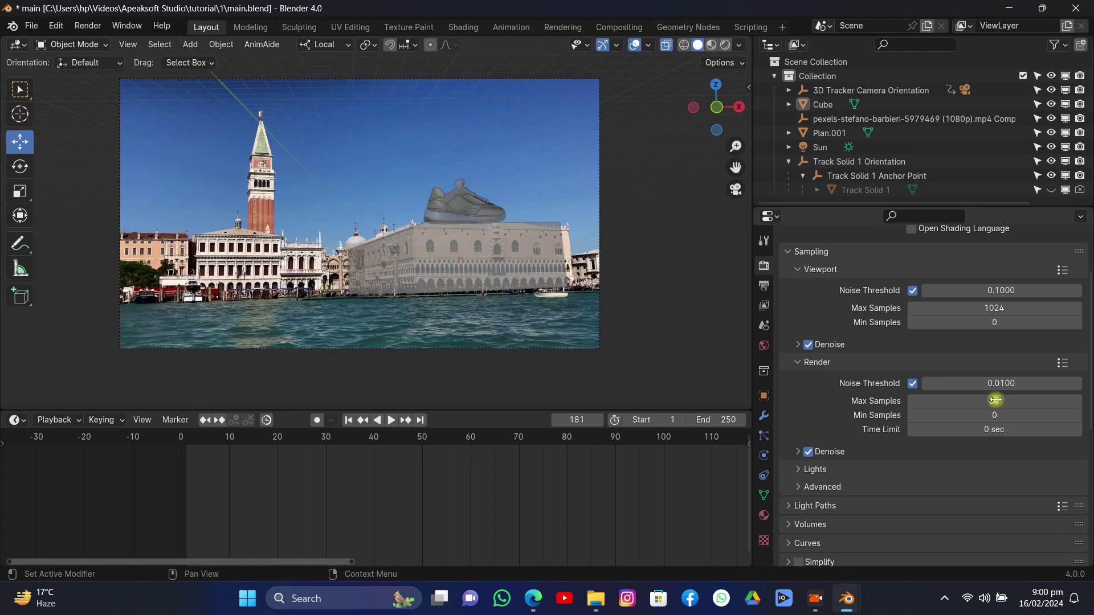
Render the current frame as a still image, inspect the shoe on the transparent background and close the result
click(84, 25)
click(94, 38)
scroll(194, 315, down, 2)
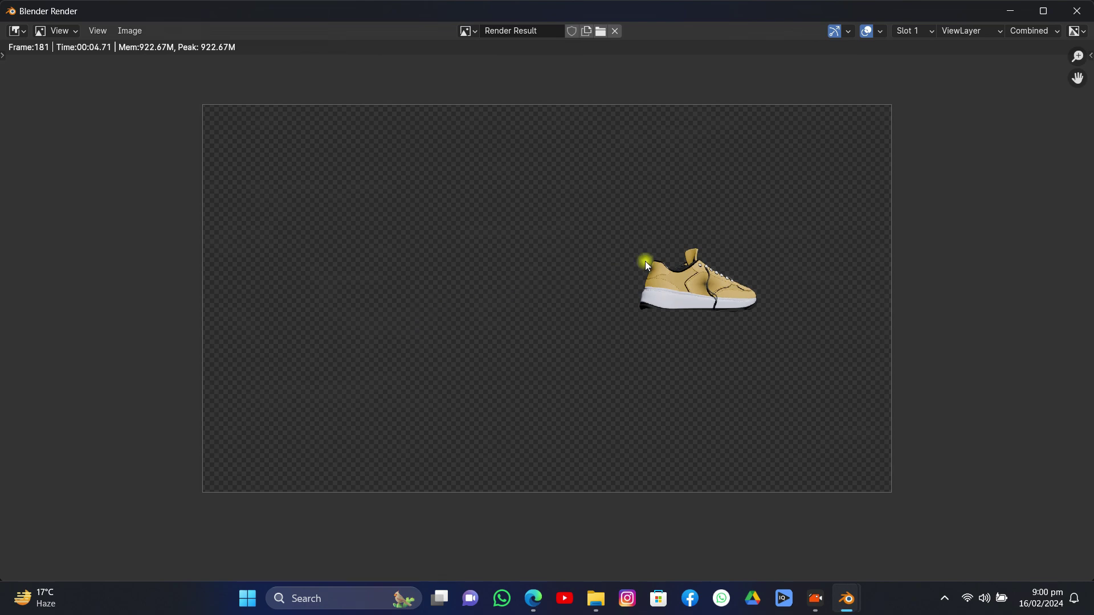
click(1076, 10)
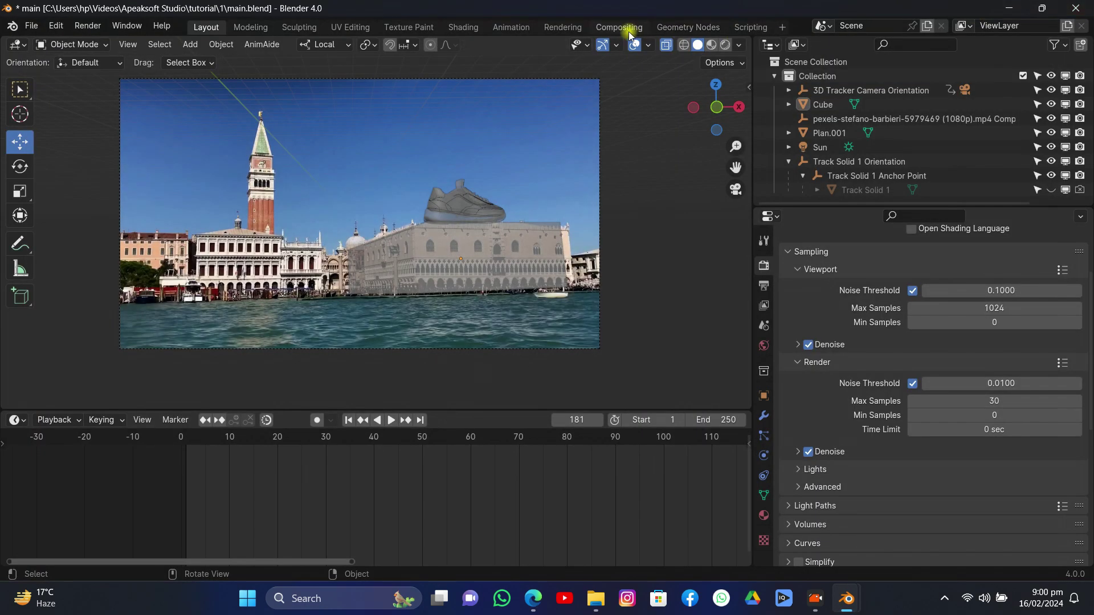
Enable nodes in the Compositing workspace and move the Render Layers node well away from the Composite node
click(603, 30)
click(178, 46)
drag(325, 140, 55, 230)
Add a Viewer node below Composite, connect the Render Layers image to it and shrink the backdrop preview
click(108, 45)
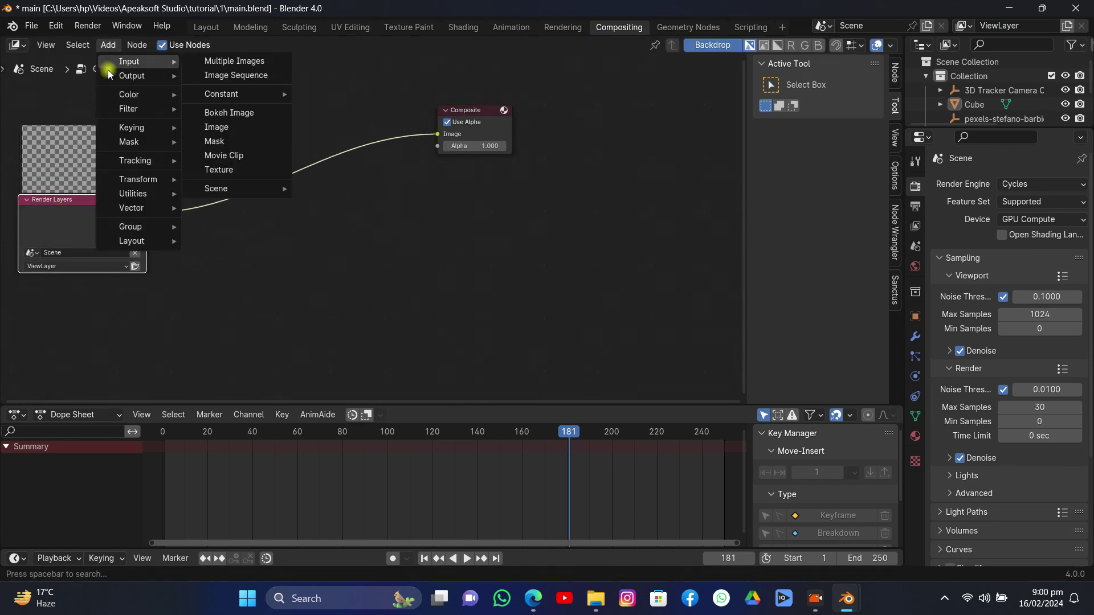
mouse_move(105, 78)
click(217, 103)
click(440, 214)
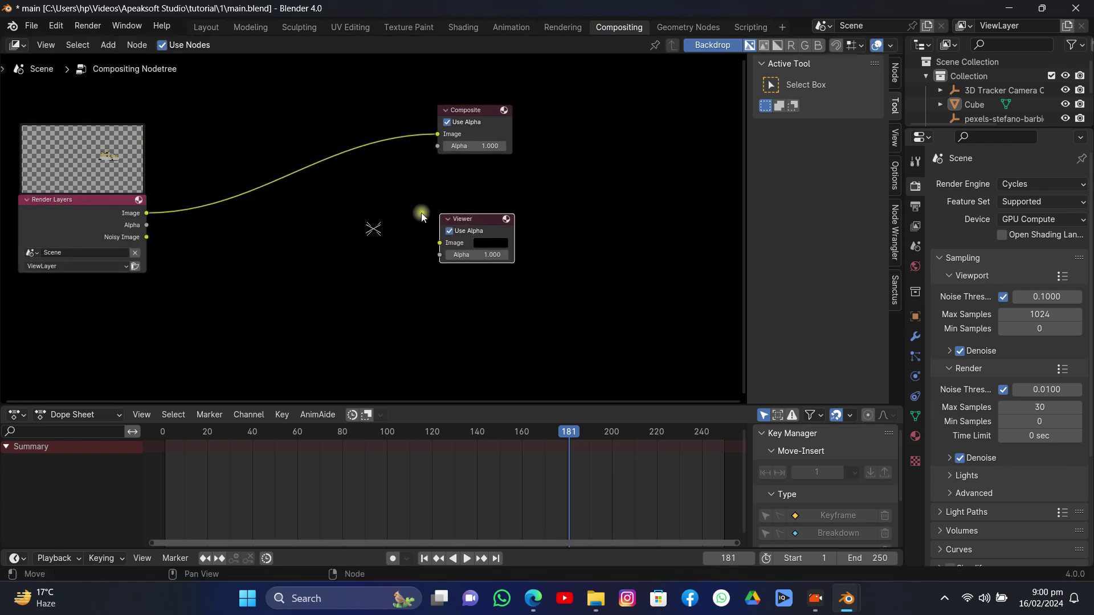
drag(151, 220, 444, 242)
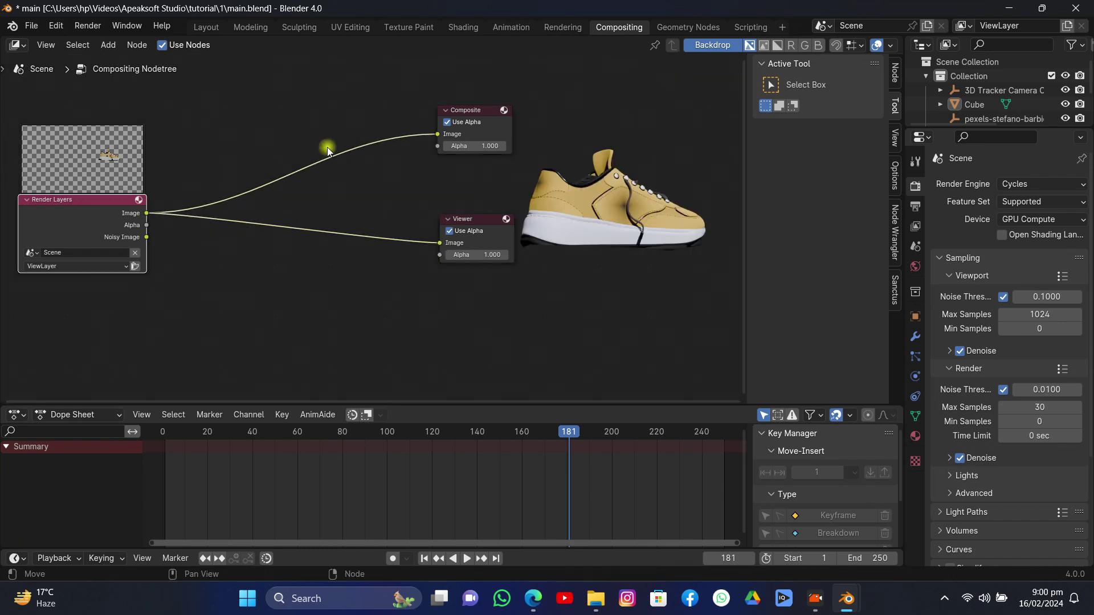
key(v)
key(v)
key(v)
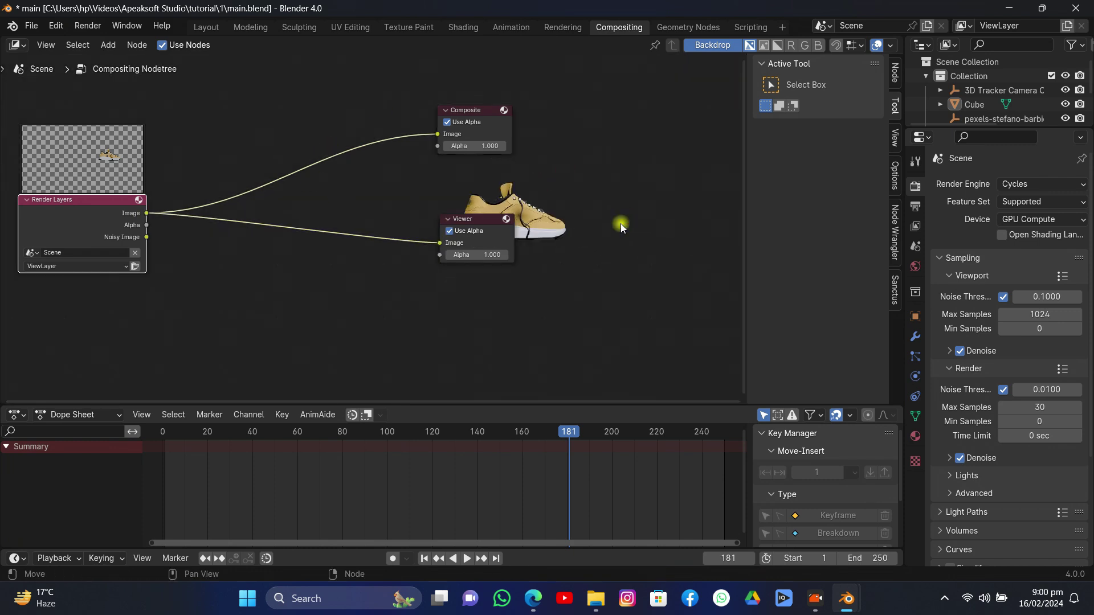
Add a Movie Clip node beneath the Render Layers node and load the 1080p palace MP4 clip into it
drag(127, 214, 36, 242)
click(109, 45)
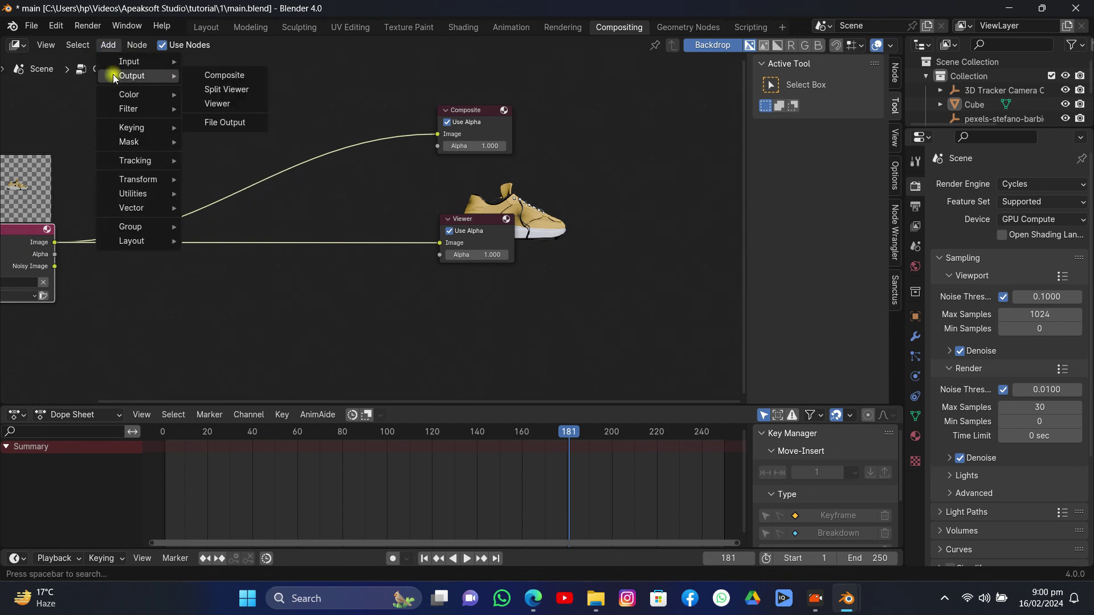
mouse_move(165, 62)
click(214, 154)
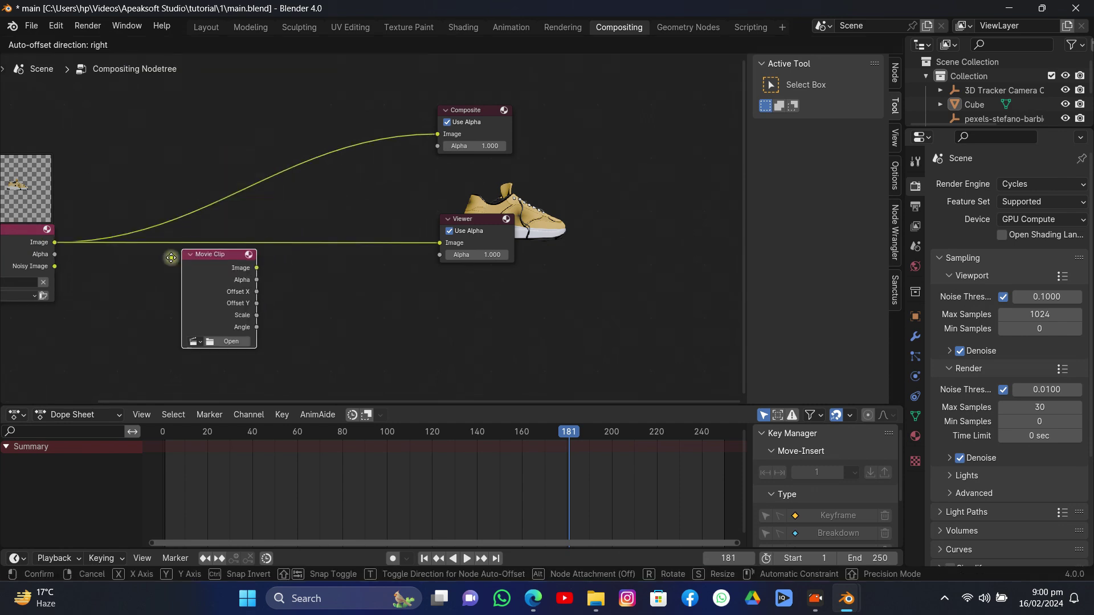
click(95, 280)
scroll(95, 280, up, 2)
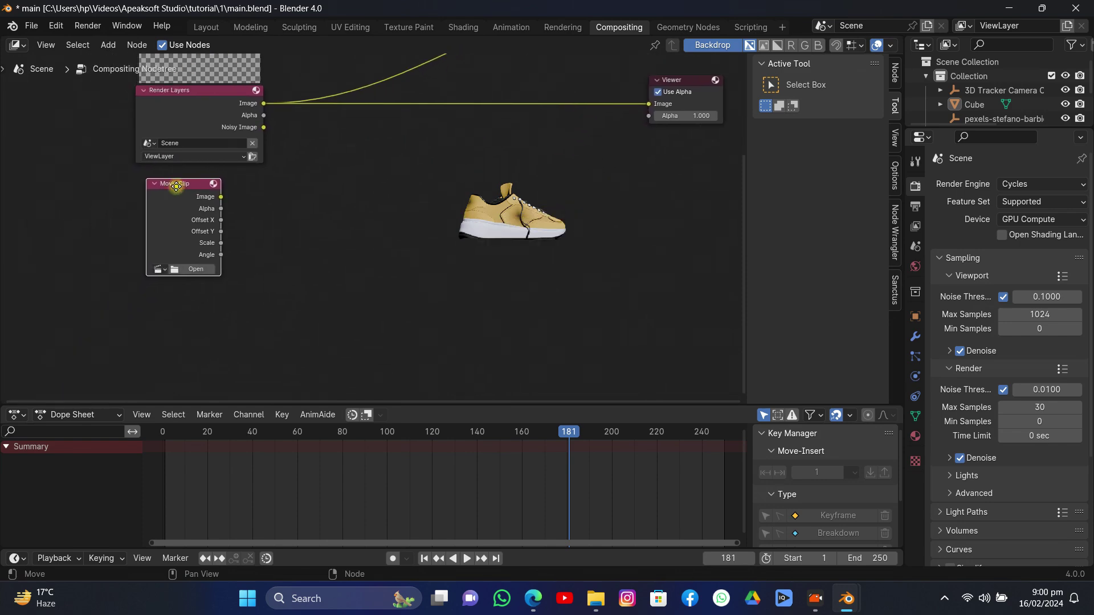
click(132, 283)
double_click(296, 206)
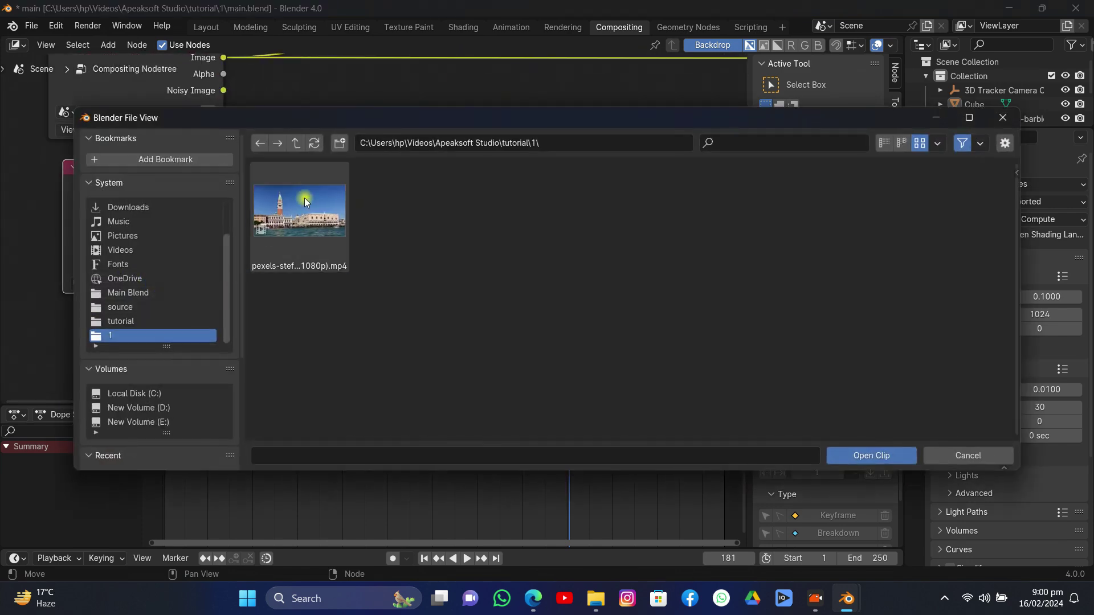
Add an Alpha Over node onto the link between the Render Layers node and the Viewer node
key(Home)
drag(151, 300, 162, 329)
click(108, 45)
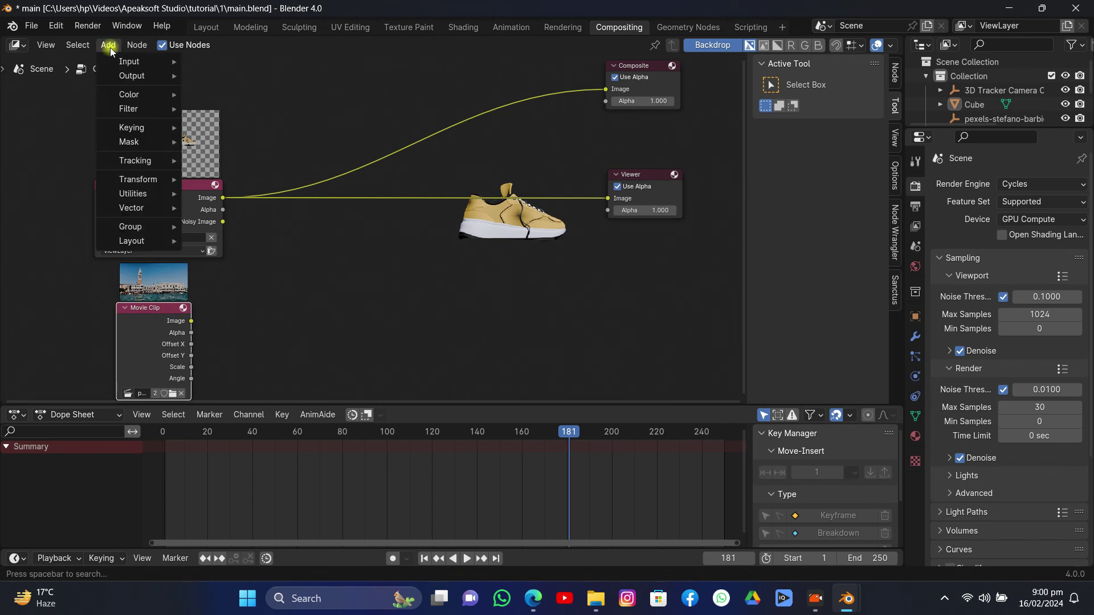
text(al)
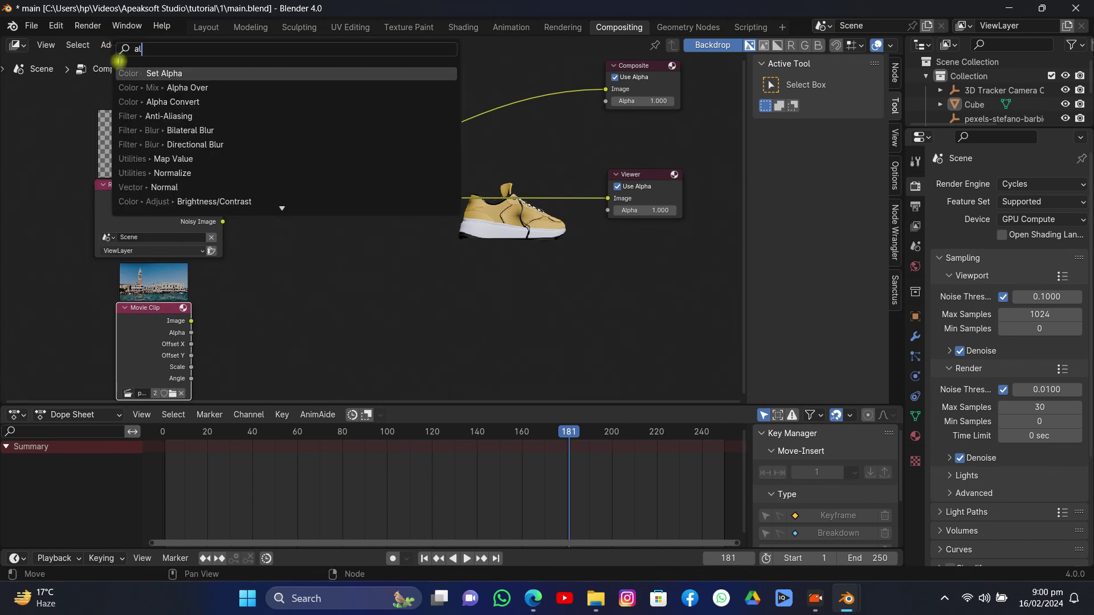
click(137, 87)
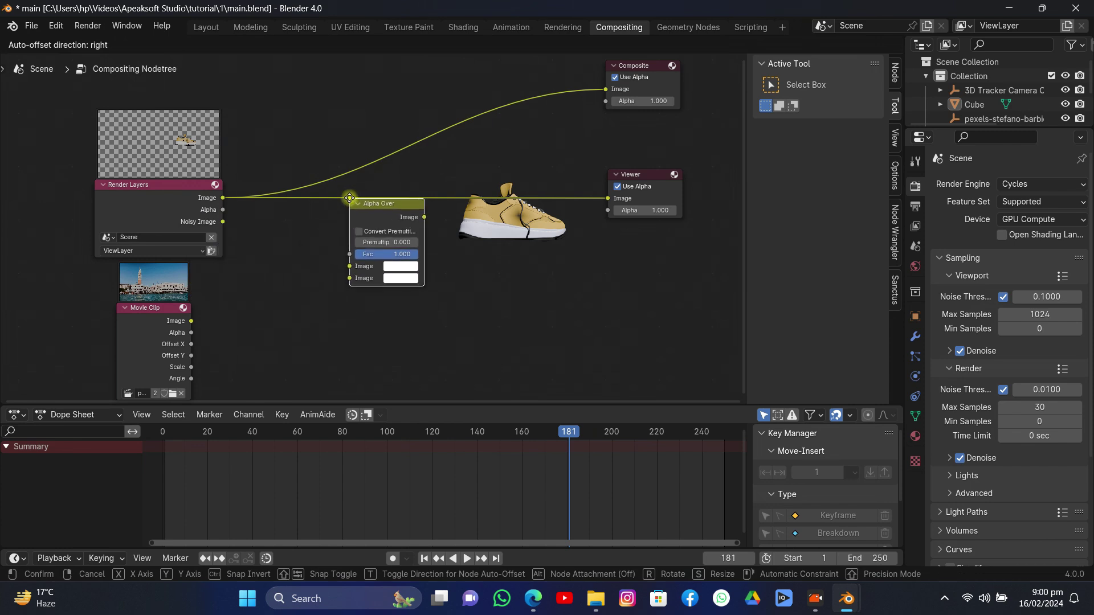
click(348, 193)
Feed Render Layers into Alpha Over's lower Image input and Movie Clip into the upper one, and link its output to Composite
drag(349, 261, 349, 273)
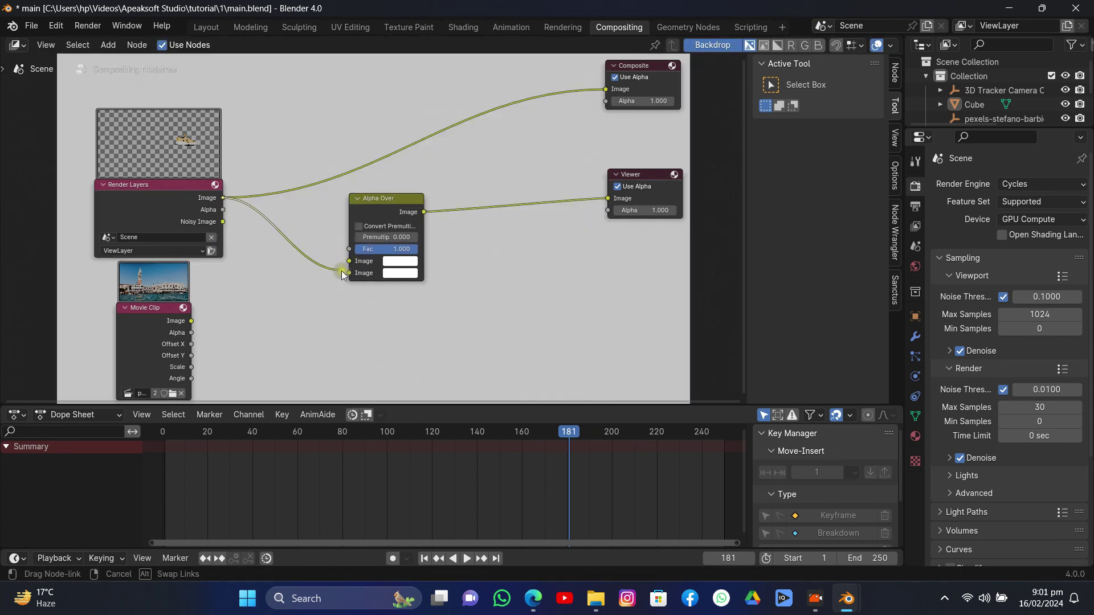
drag(191, 321, 348, 262)
drag(424, 212, 627, 88)
drag(561, 159, 460, 74)
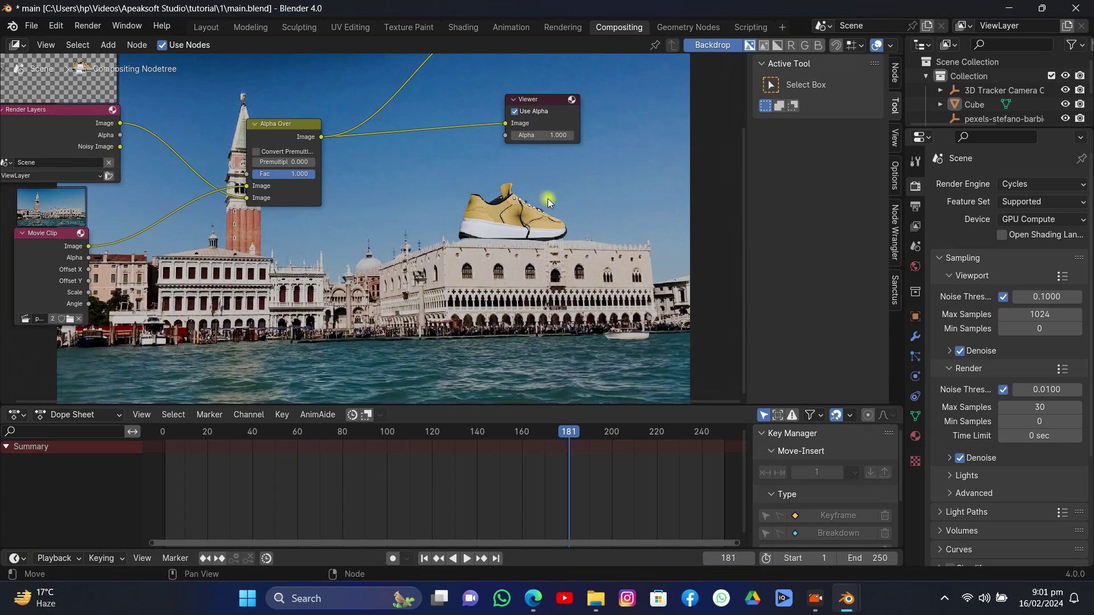
Enlarge the backdrop preview and insert a Blur node between Render Layers and Alpha Over's lower Image input
drag(496, 211, 589, 183)
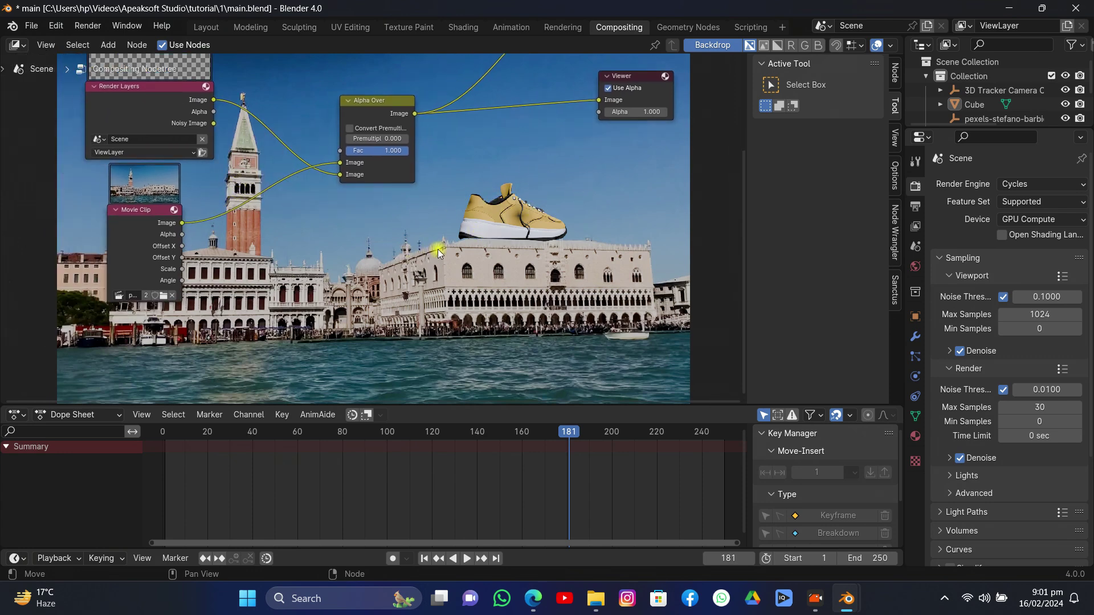
key(alt+v)
key(alt+v)
key(alt+v)
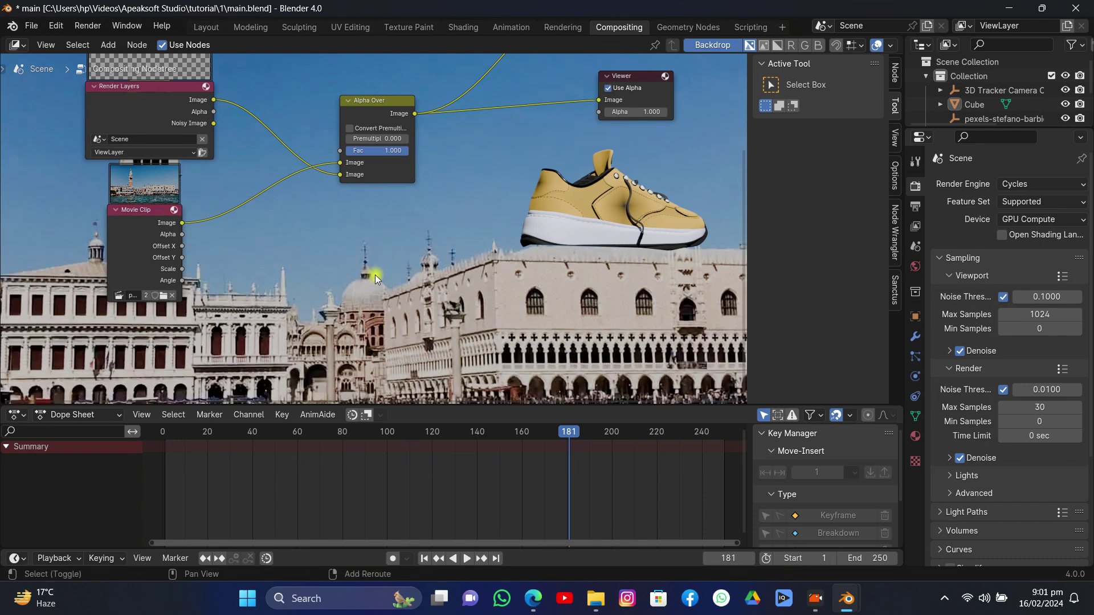
key(shift+a)
text(ga)
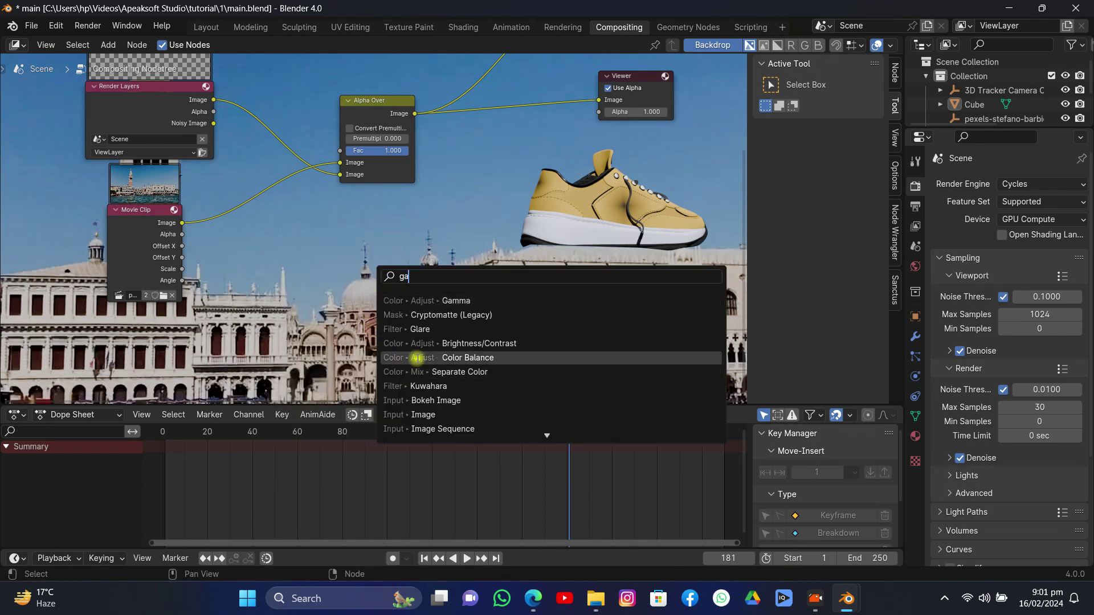
key(BackSpace)
key(BackSpace)
text(blur)
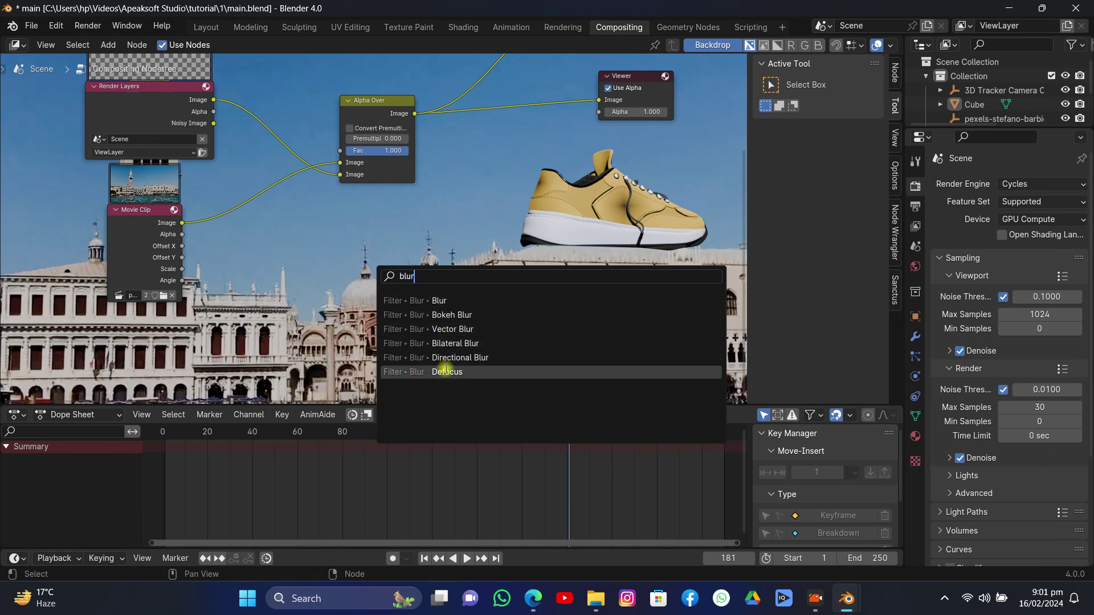
click(476, 302)
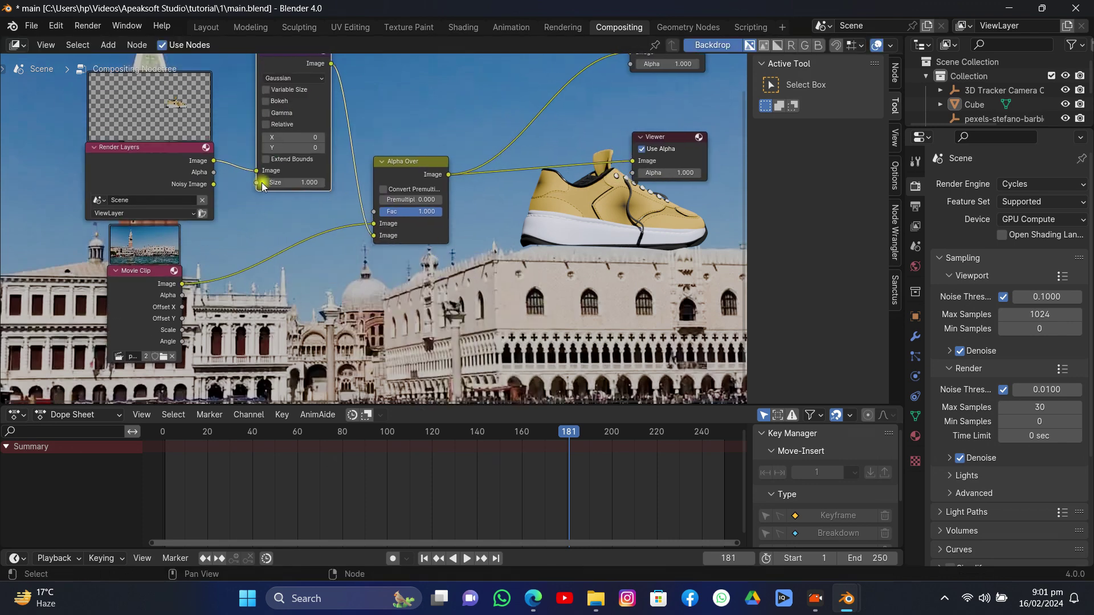
click(257, 173)
Try X and Y blur sizes of 1, 5 and 3 in the Blur node
scroll(360, 202, up, 1)
click(317, 157)
text(1)
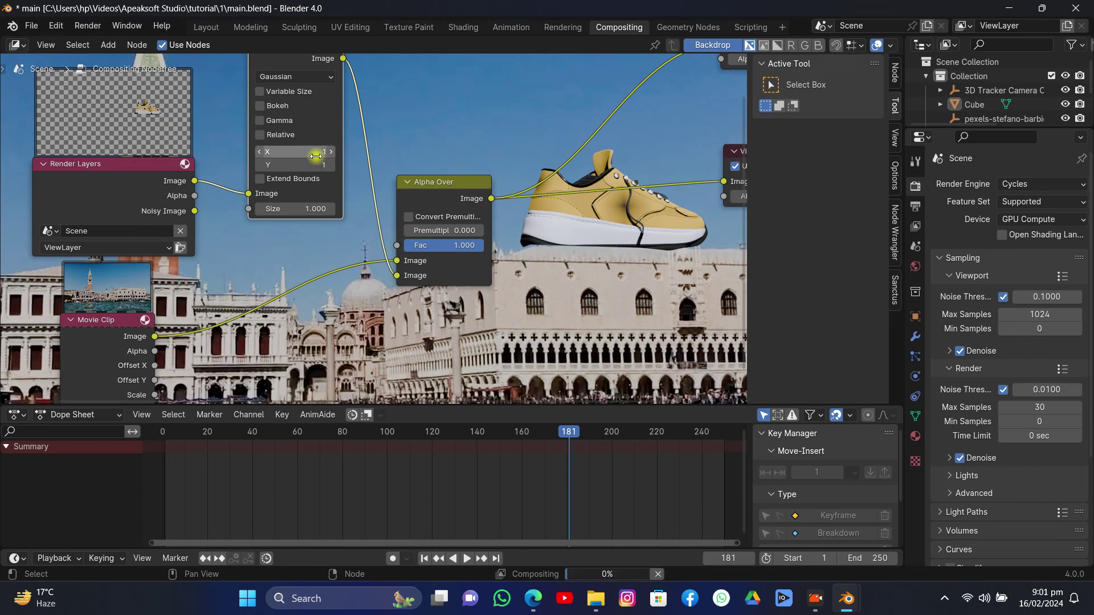
key(Return)
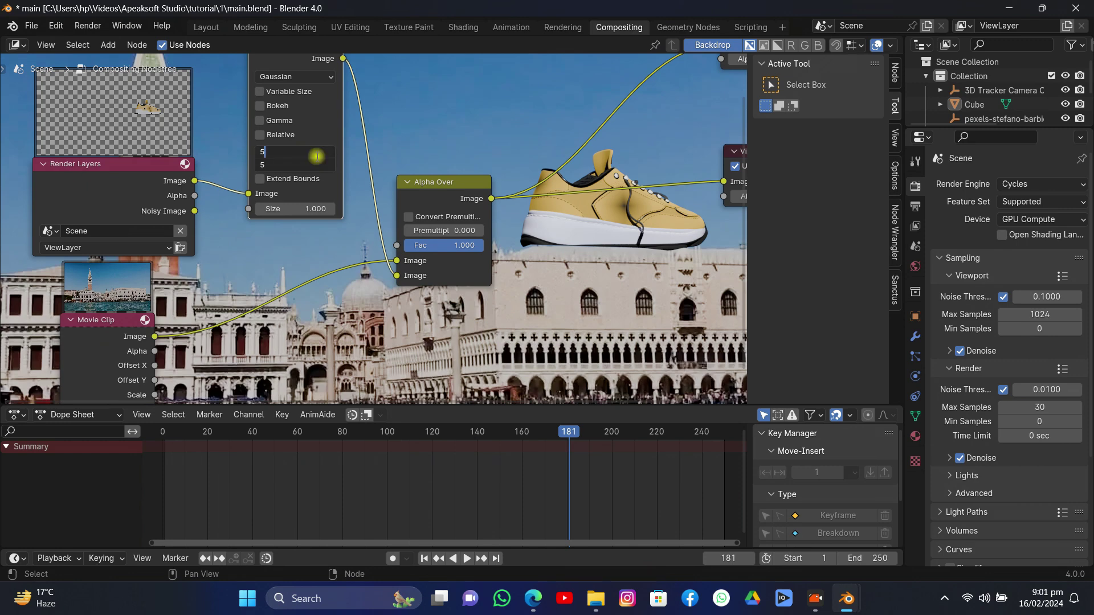
key(Return)
drag(601, 235, 560, 216)
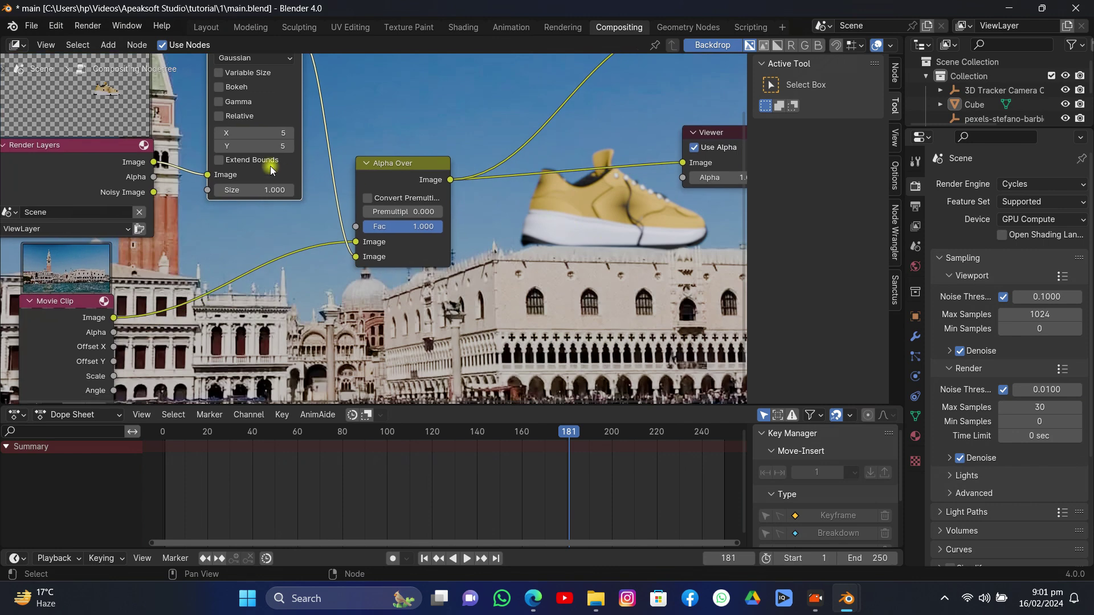
key(Return)
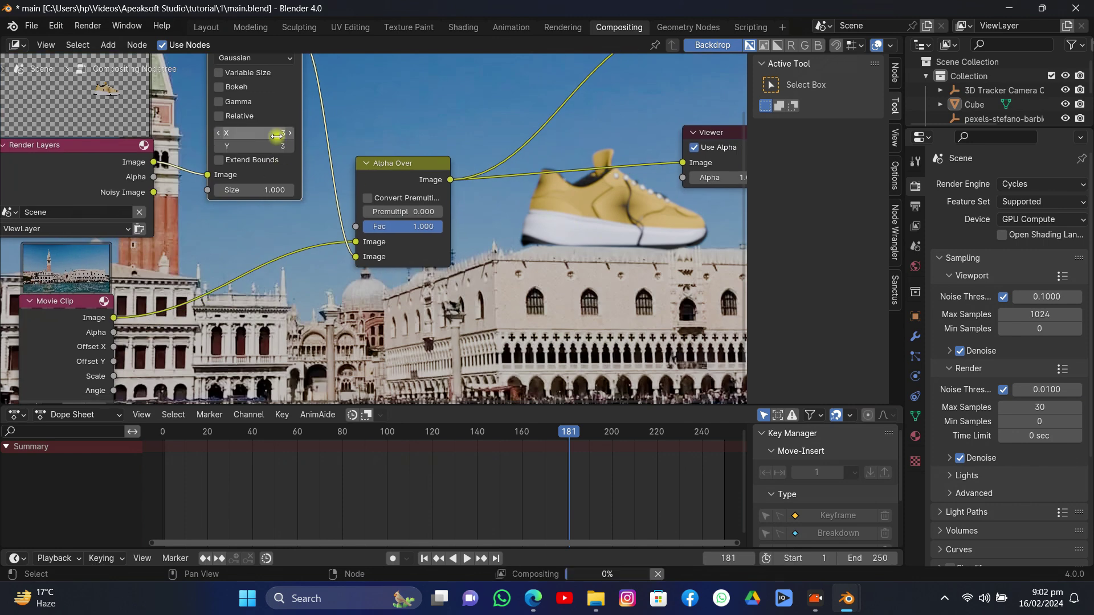
Set the Blur node's X and Y sizes to 2 and check the shoe's edges in the backdrop
click(274, 135)
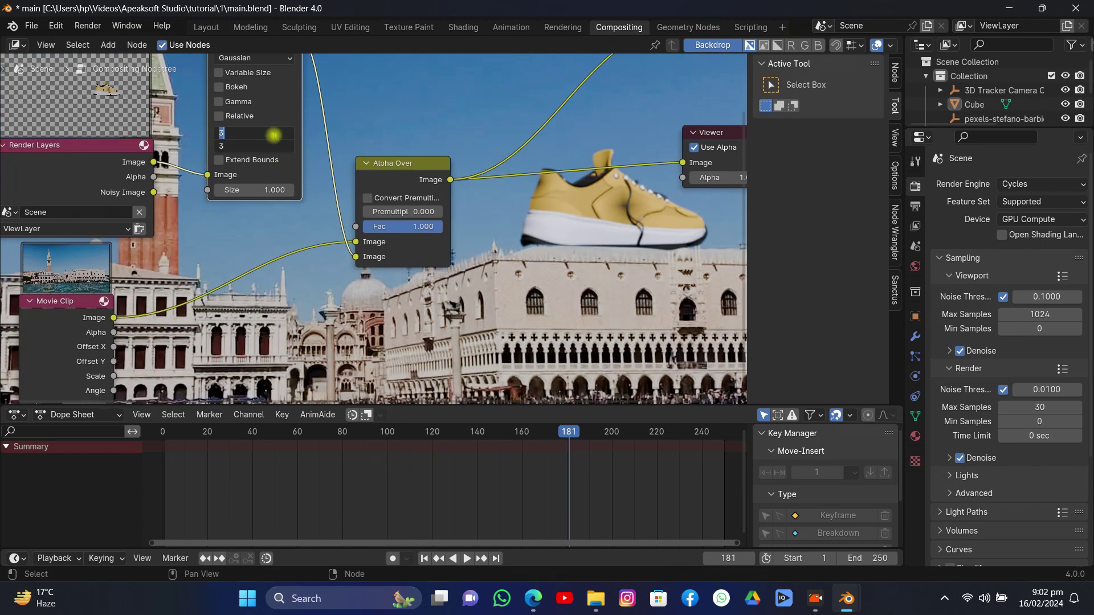
key(Return)
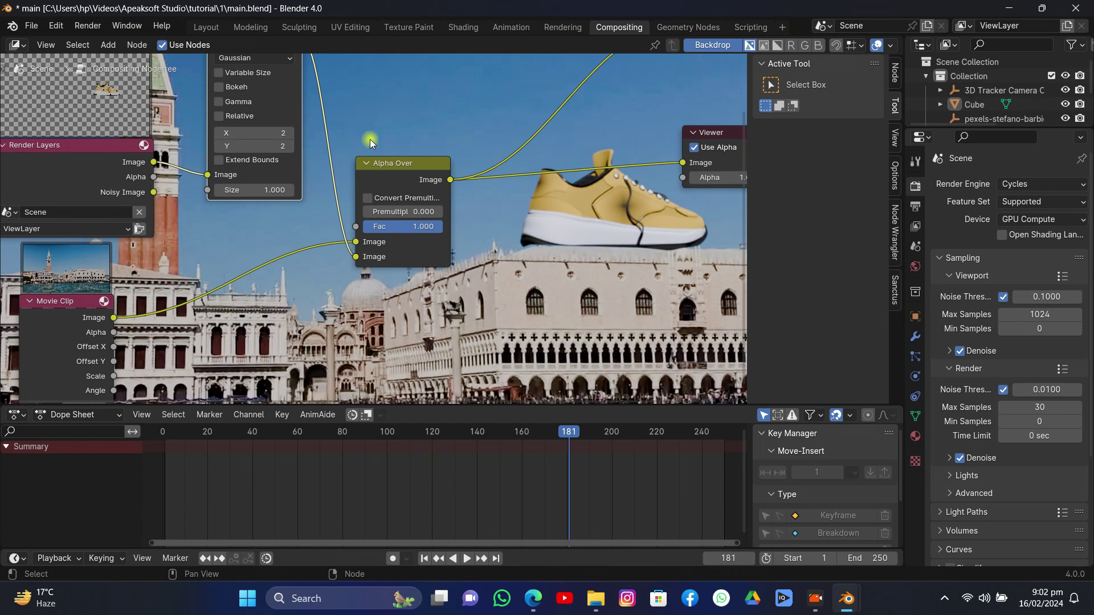
drag(709, 191, 481, 143)
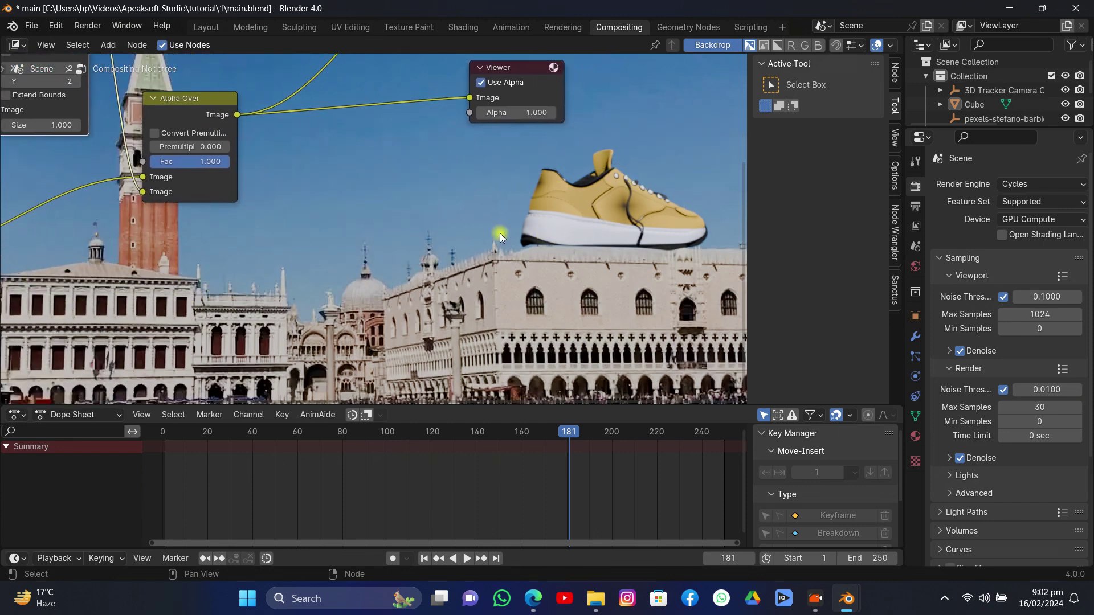
drag(412, 264, 556, 284)
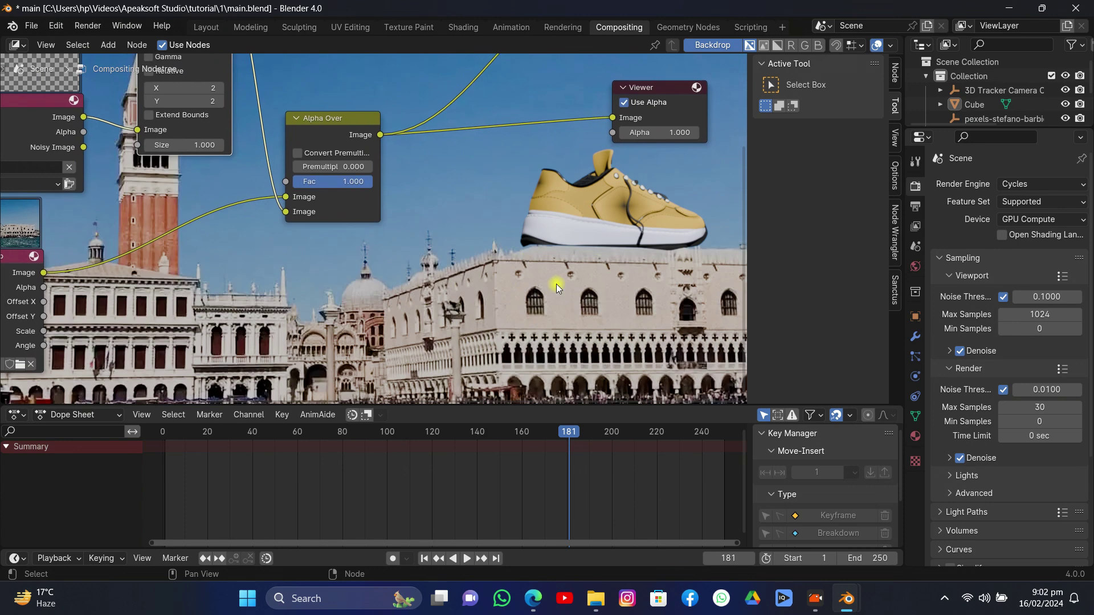
key(shift+a)
text(shat)
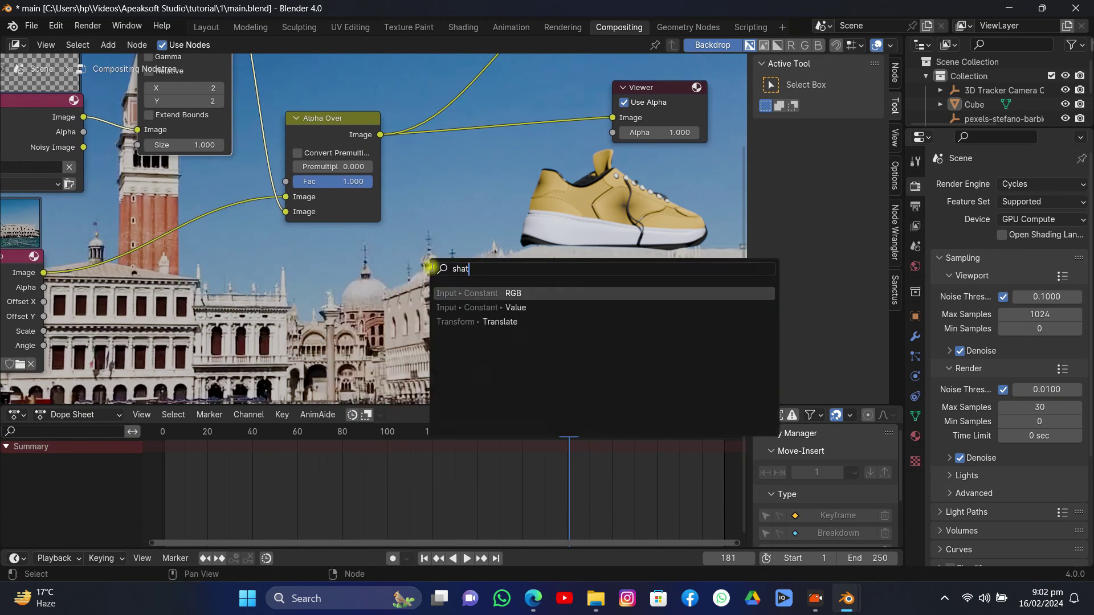
text(r)
key(BackSpace)
key(BackSpace)
text(r)
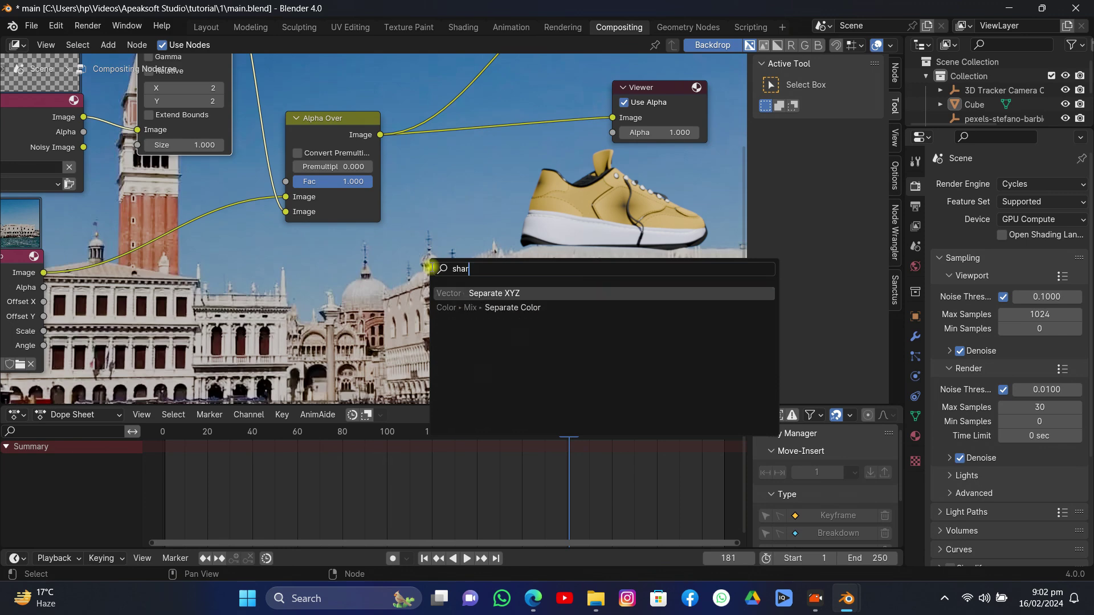
key(BackSpace)
key(BackSpace)
key(BackSpace)
key(BackSpace)
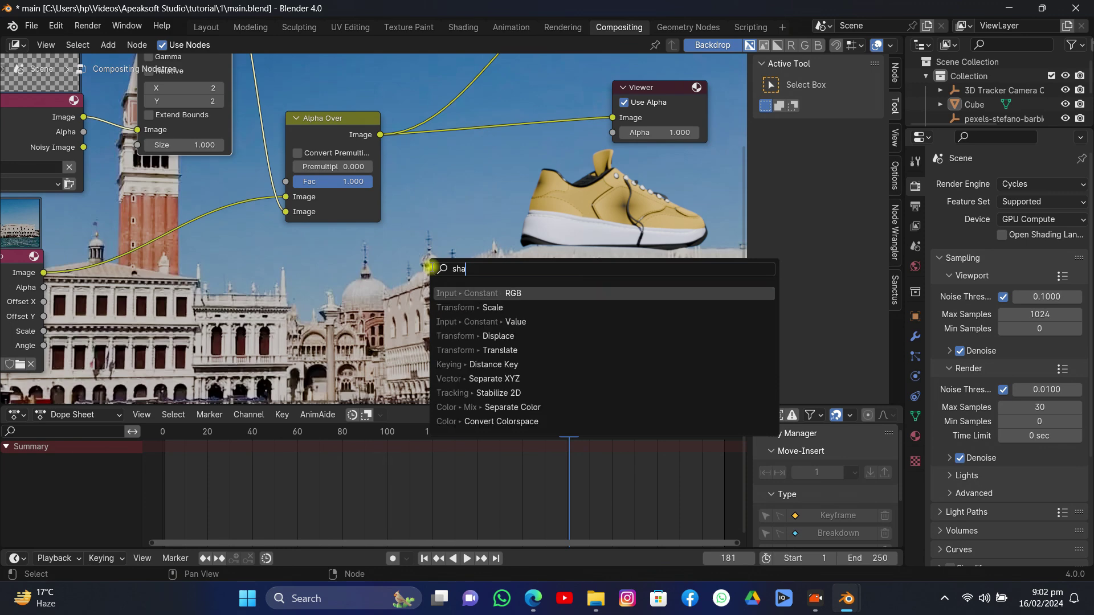
key(Escape)
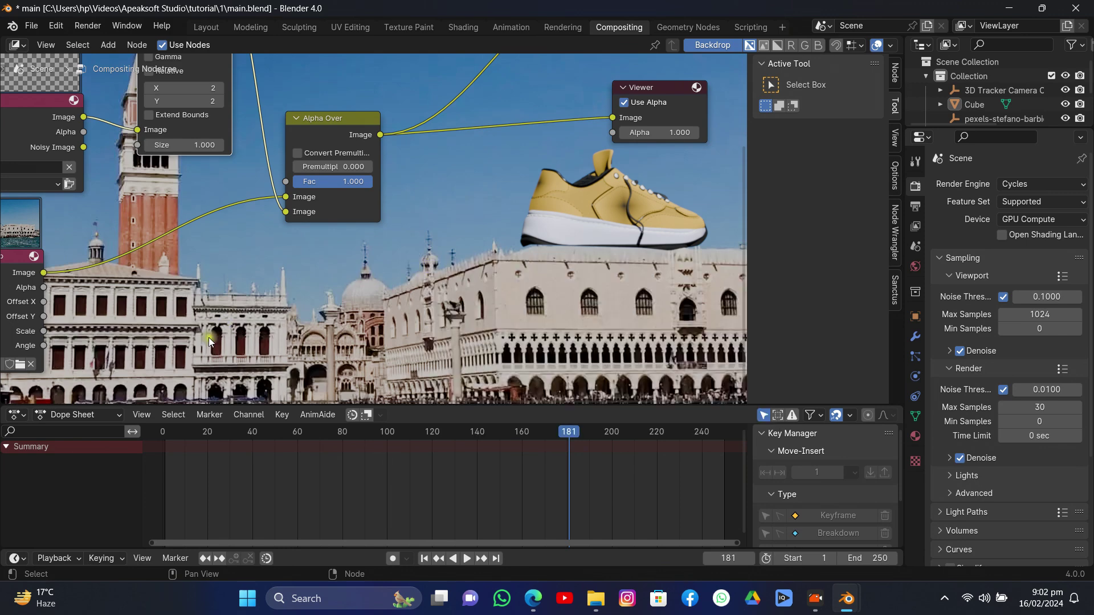
Switch to the Layout workspace, select the cube standing in for the palace under the shoe and turn off X-ray
scroll(439, 338, down, 2)
scroll(439, 338, right, 2)
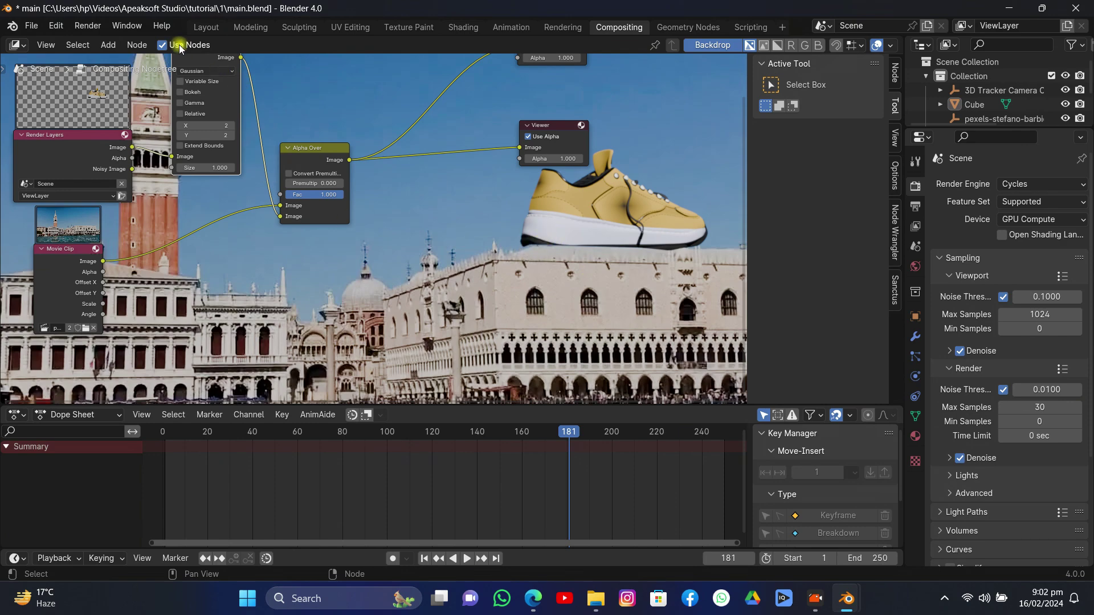
click(206, 26)
scroll(384, 234, up, 3)
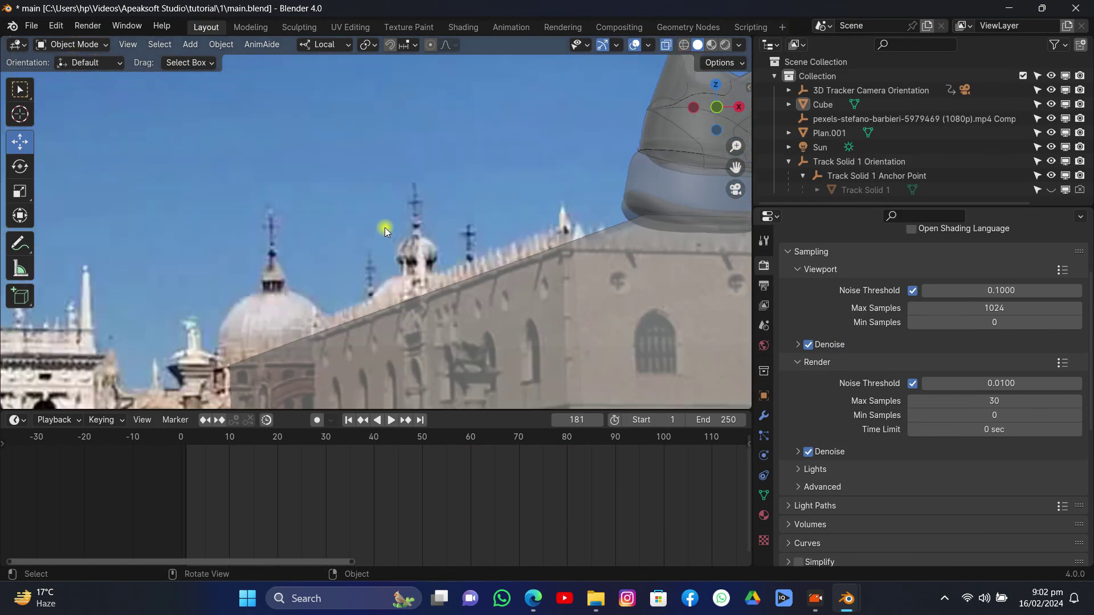
scroll(702, 173, up, 4)
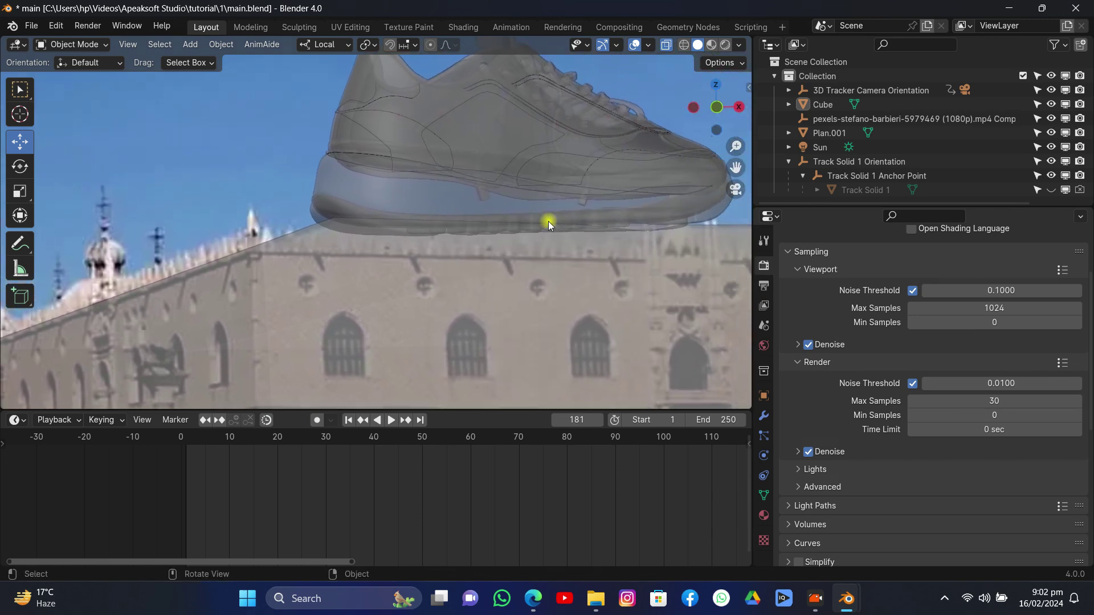
scroll(548, 221, up, 2)
click(379, 285)
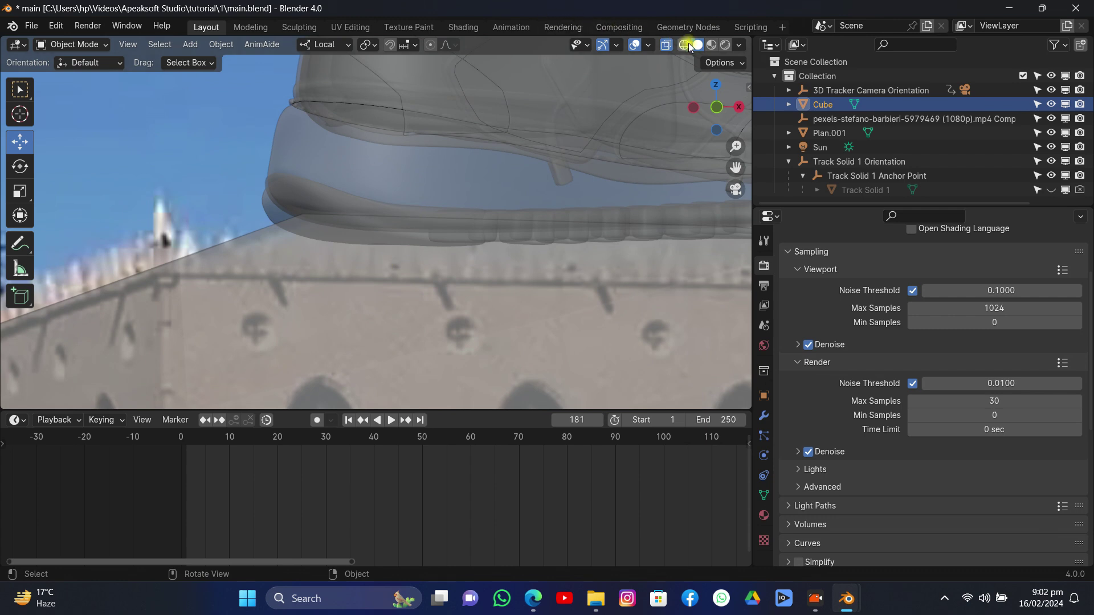
click(666, 48)
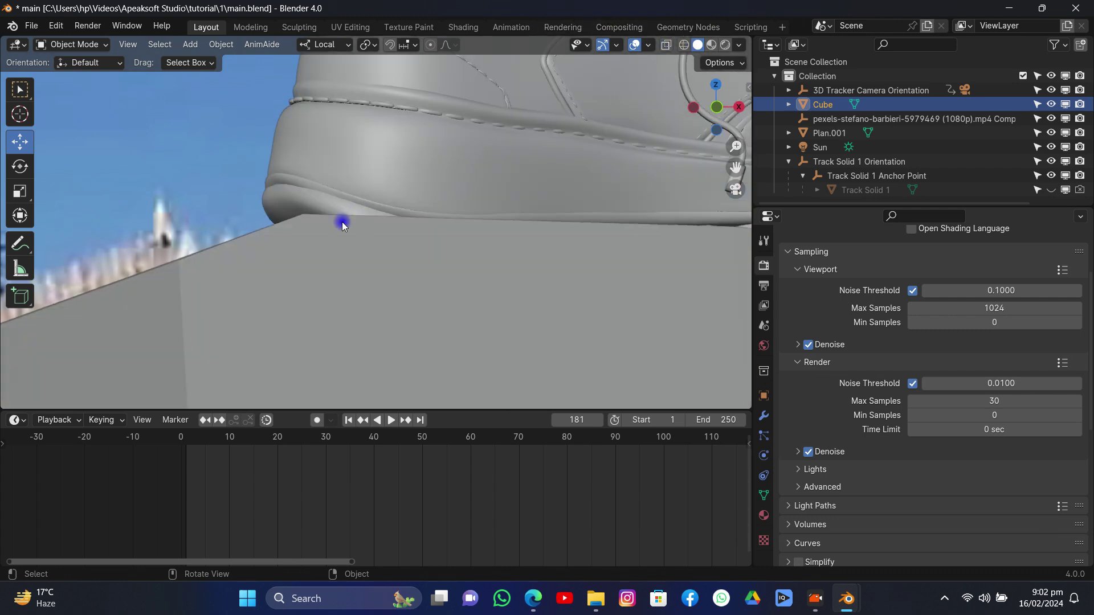
scroll(412, 210, down, 3)
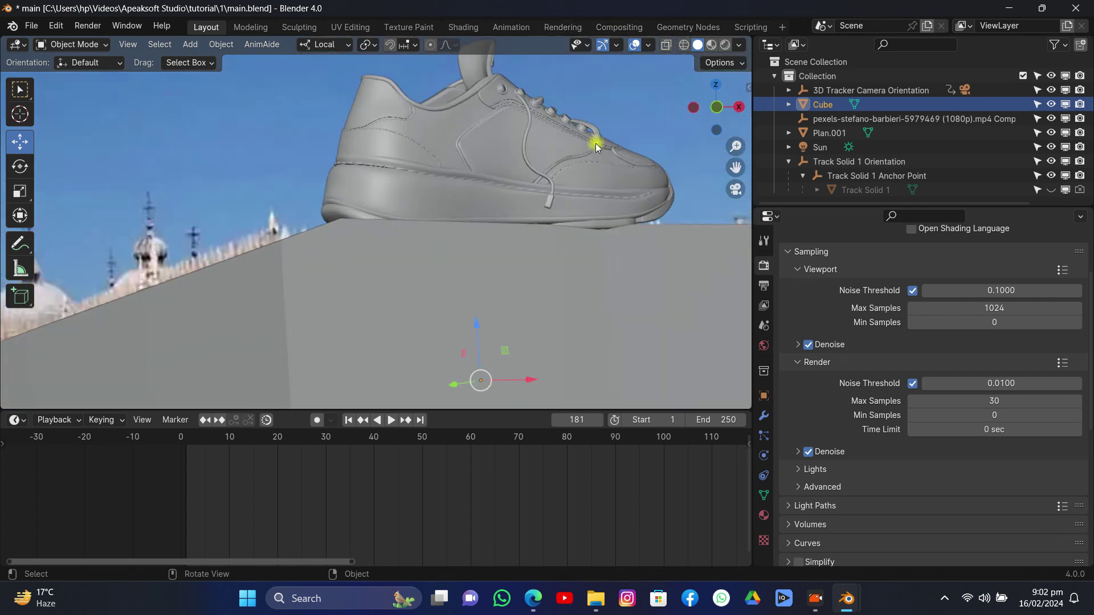
Show the scene in rendered shading, lower the cube slightly along its Z axis and review the viewport overlay options
click(712, 45)
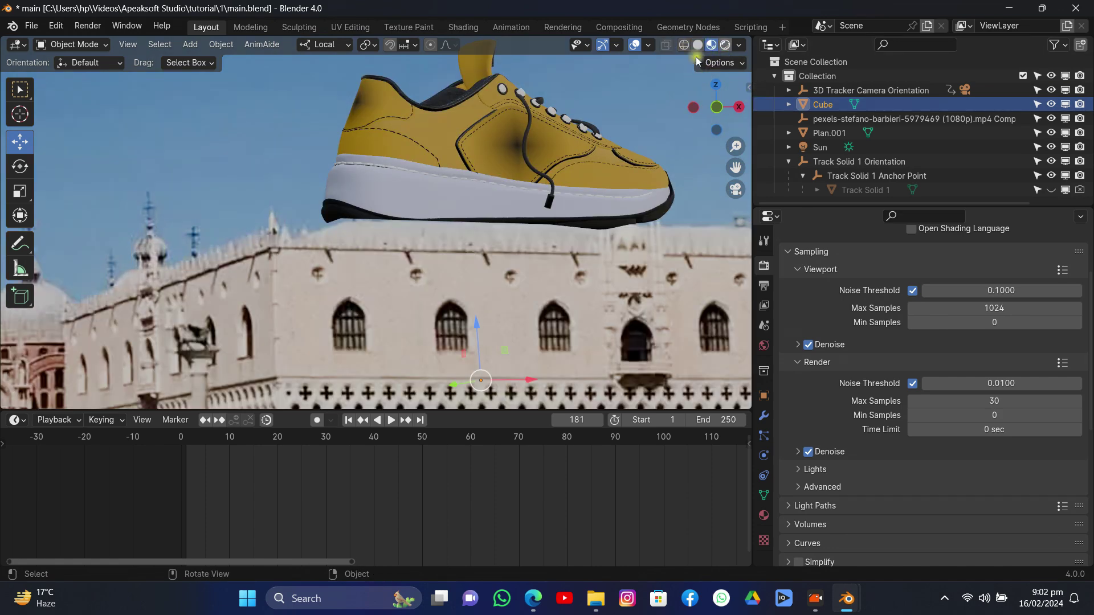
click(725, 45)
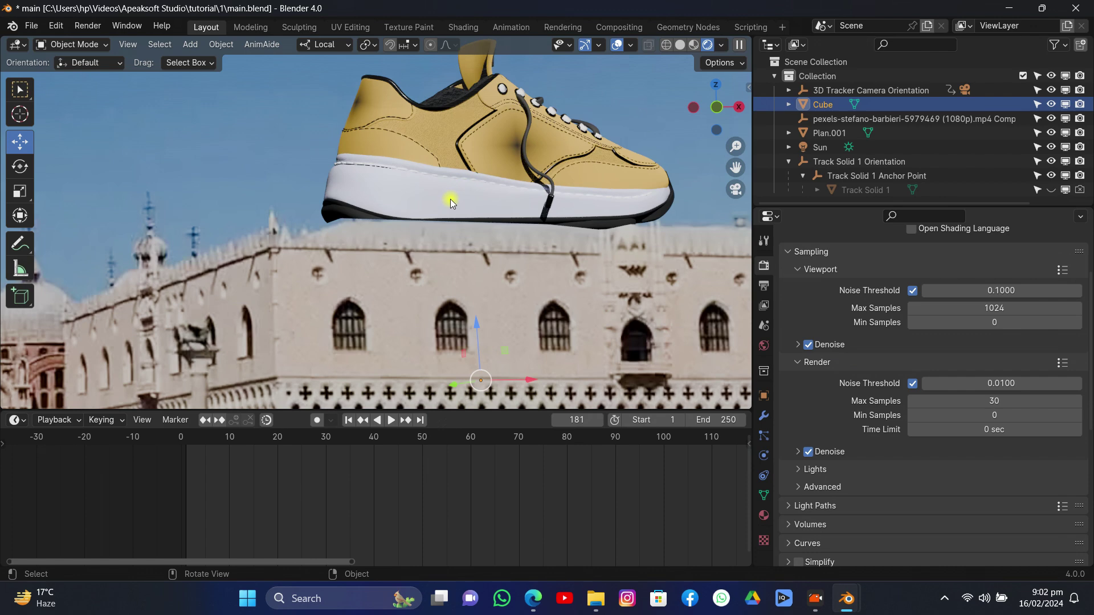
drag(477, 321, 476, 324)
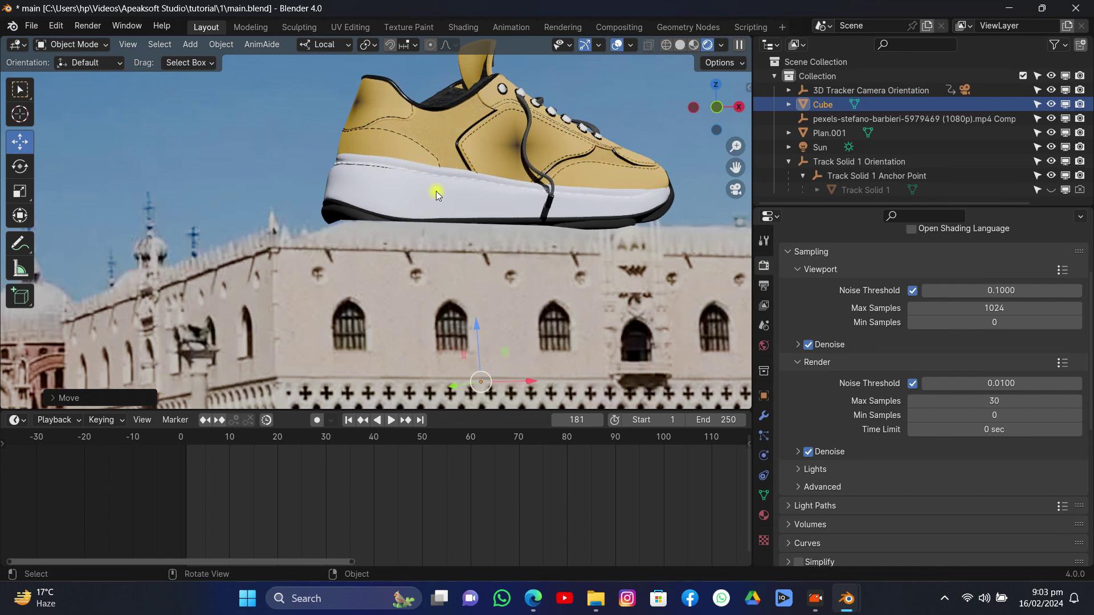
click(633, 45)
click(568, 242)
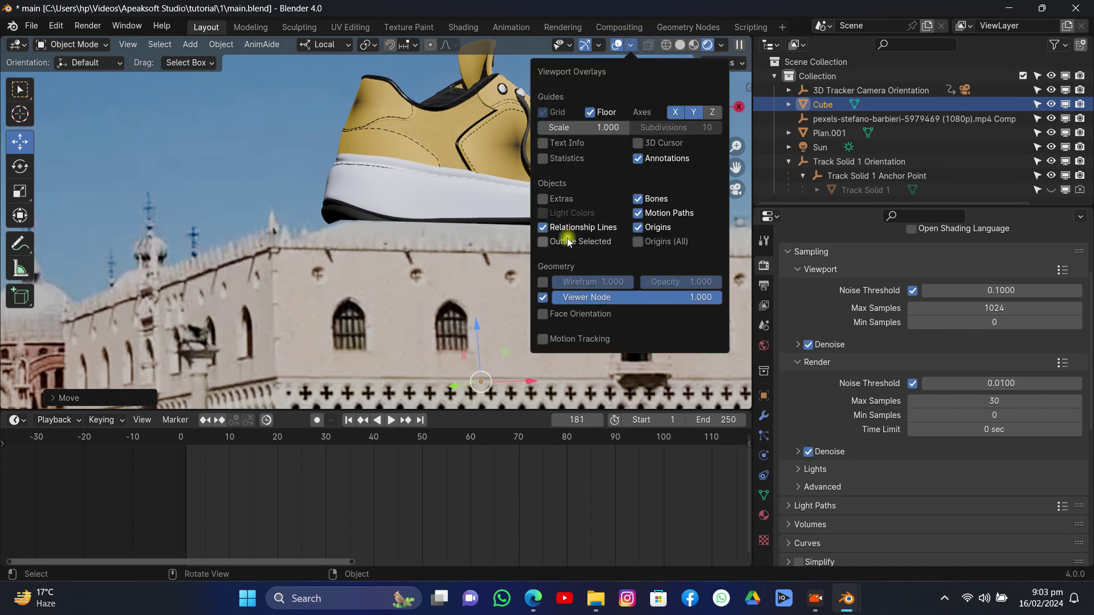
In Edit Mode with face selection, lower the cube's top face slightly beneath the shoe's sole, and return to Object Mode
key(Tab)
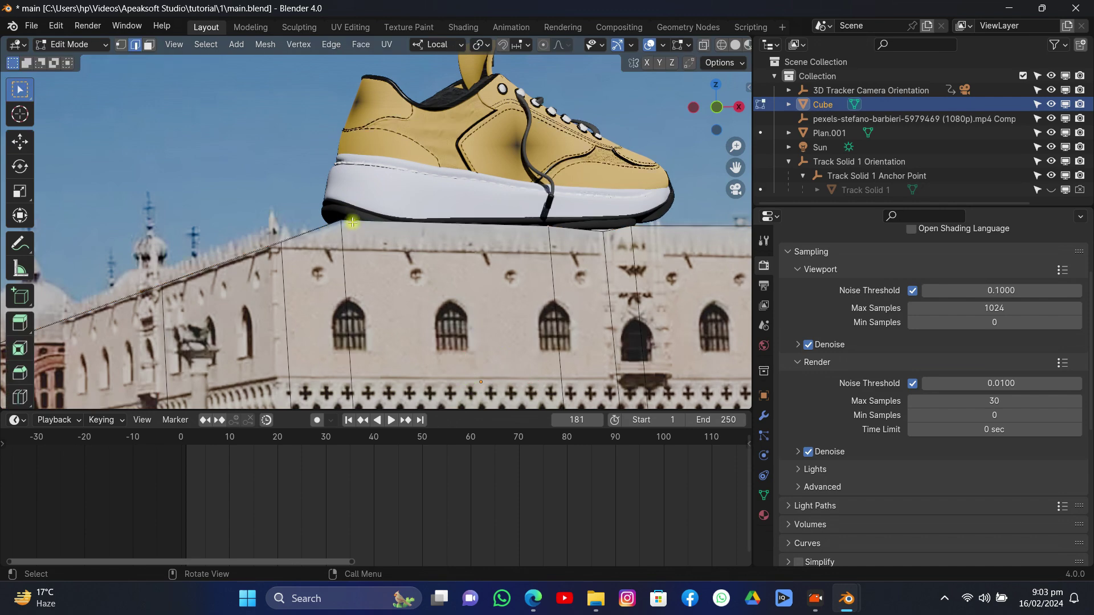
scroll(351, 237, up, 2)
scroll(350, 237, up, 2)
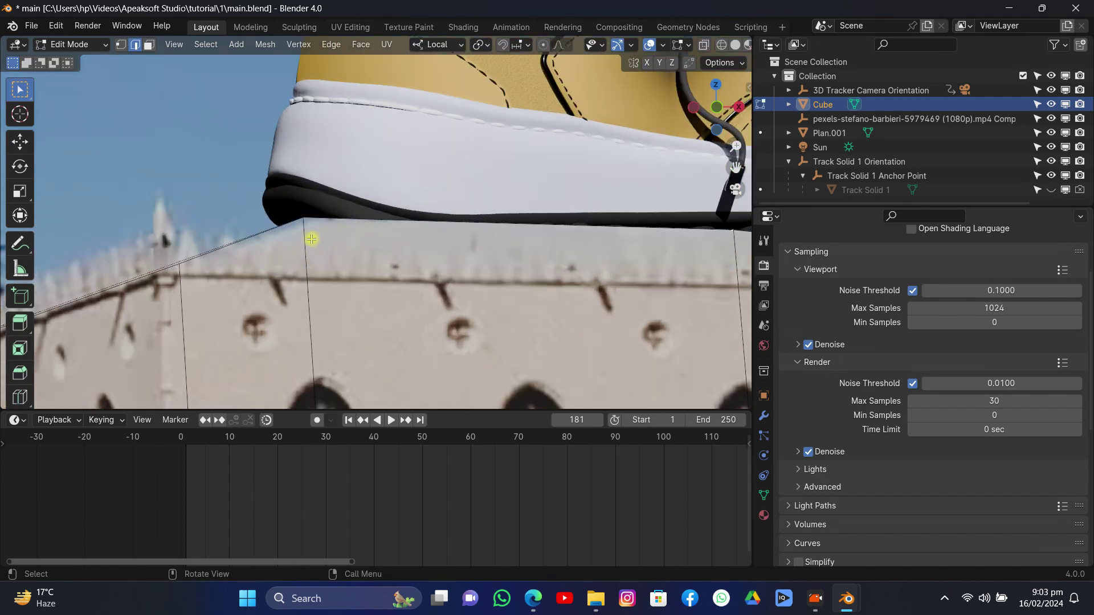
click(149, 45)
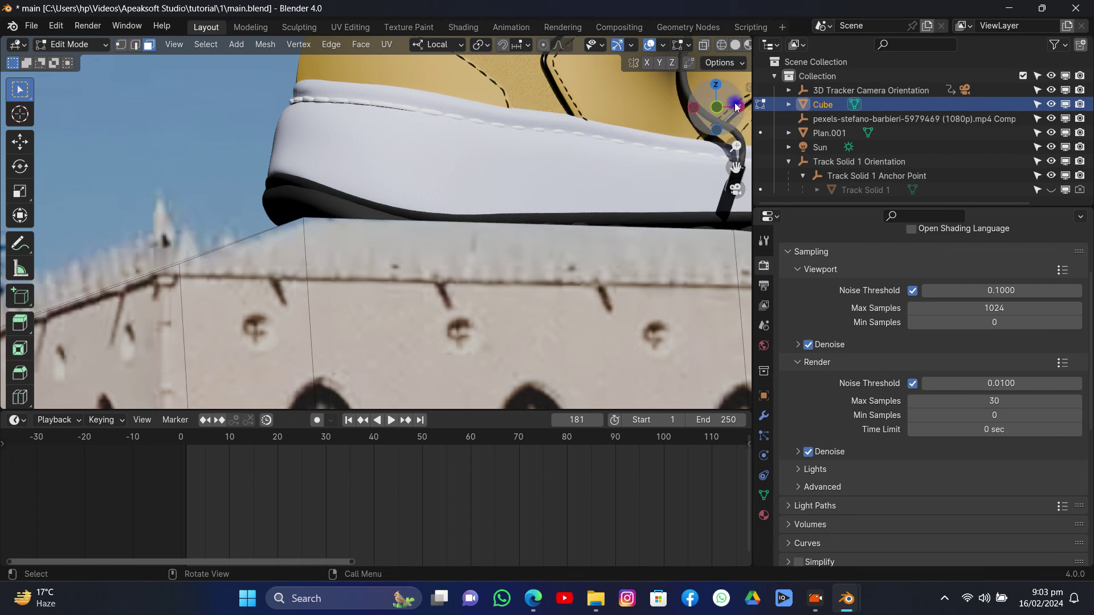
scroll(473, 212, down, 10)
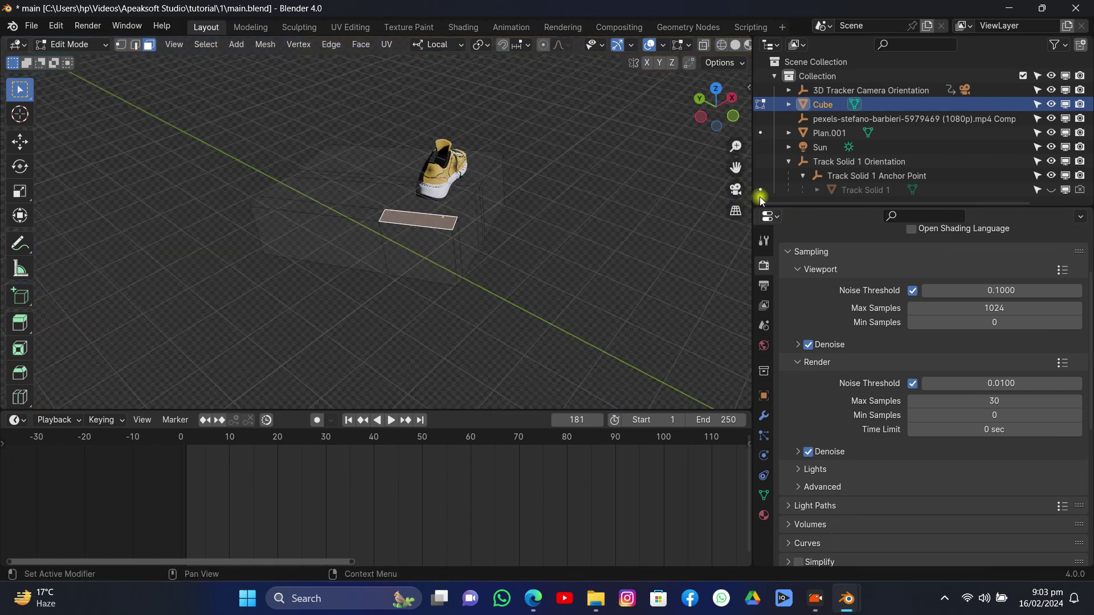
click(736, 188)
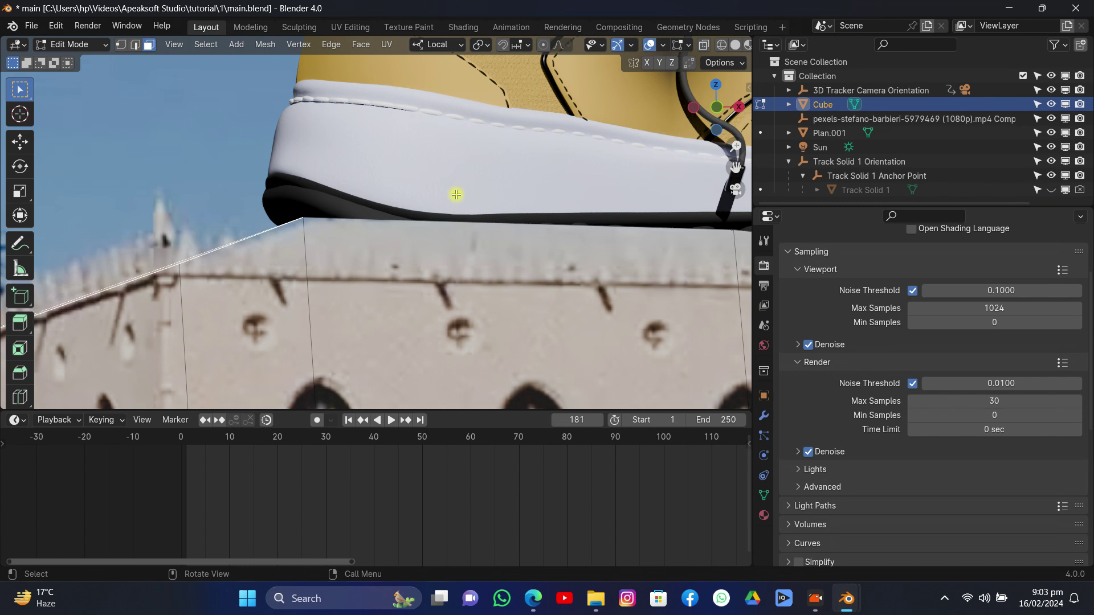
key(g)
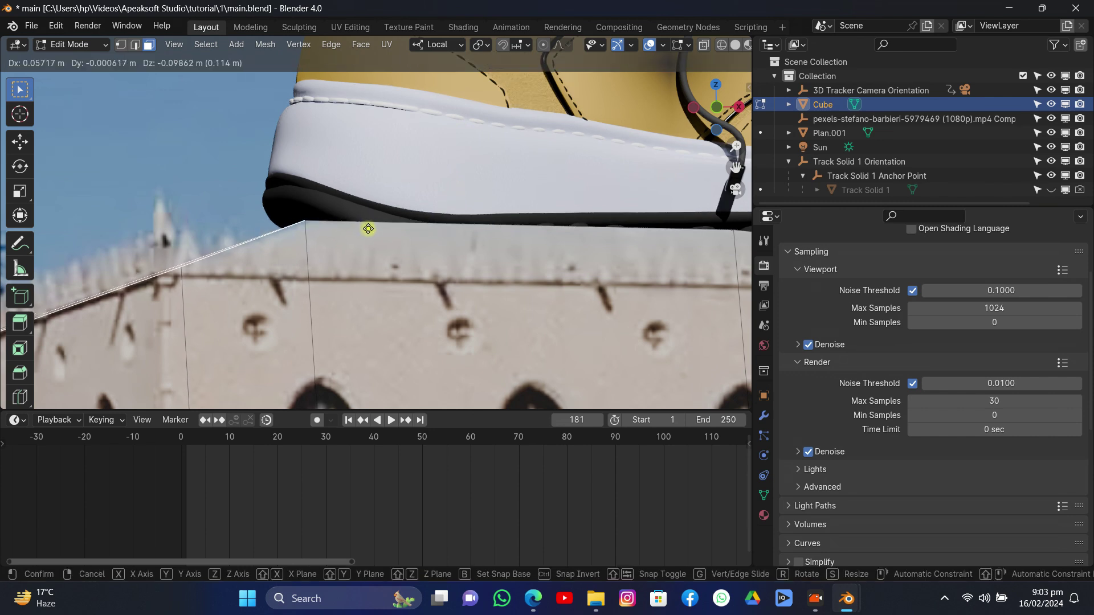
click(369, 230)
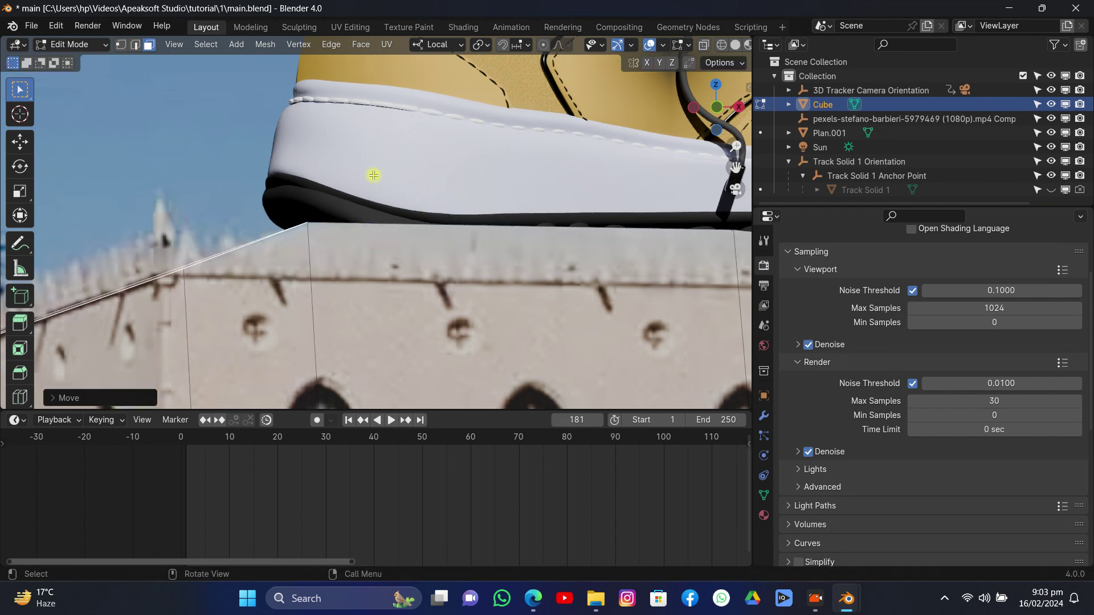
key(Tab)
scroll(479, 214, down, 5)
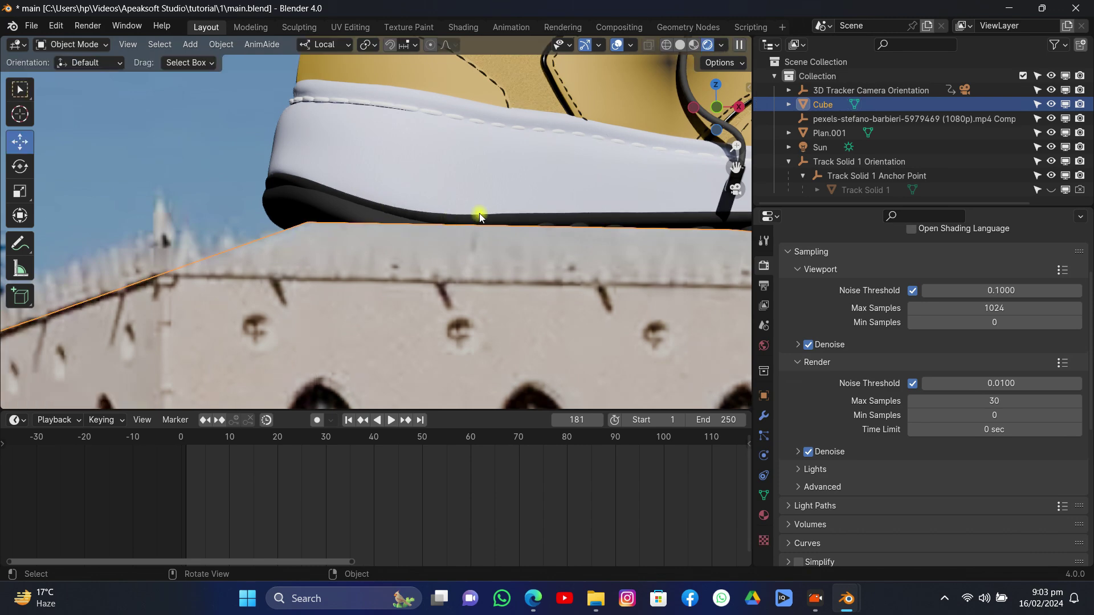
scroll(566, 220, down, 1)
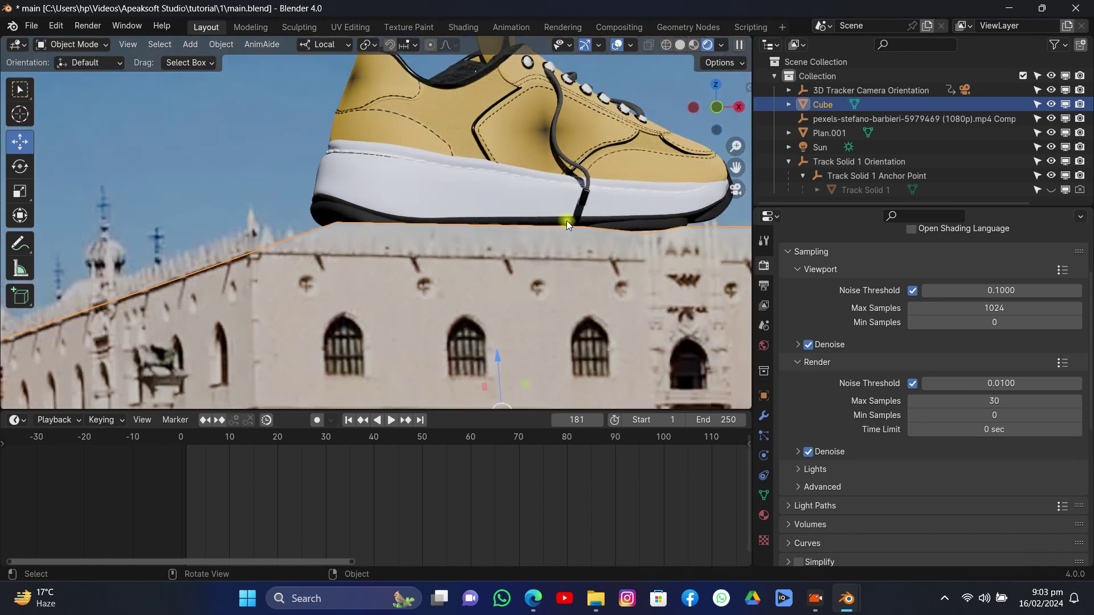
scroll(567, 221, down, 2)
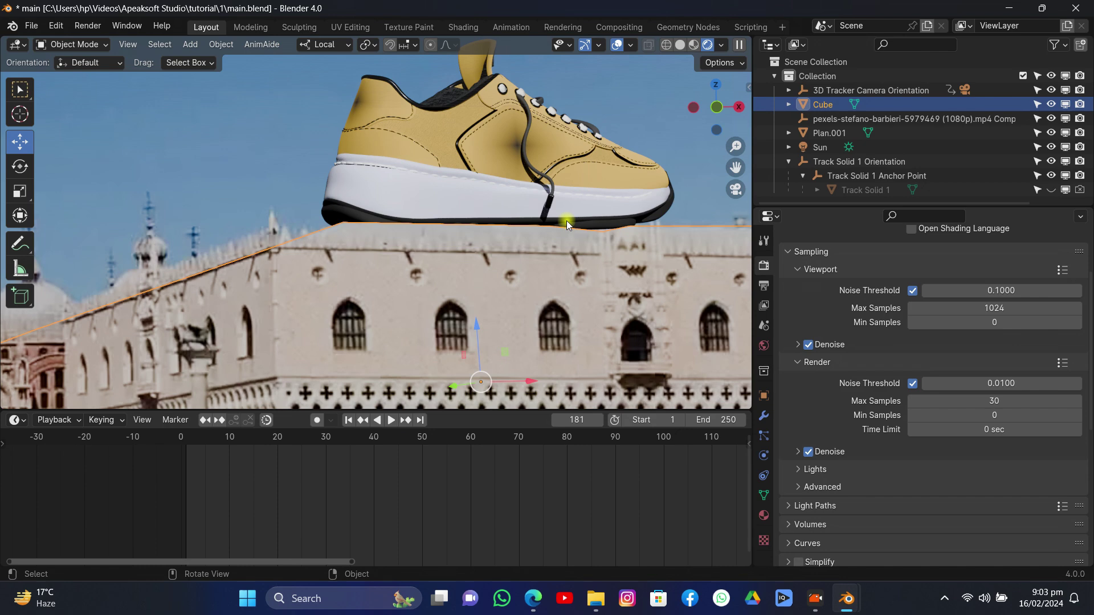
scroll(567, 220, down, 6)
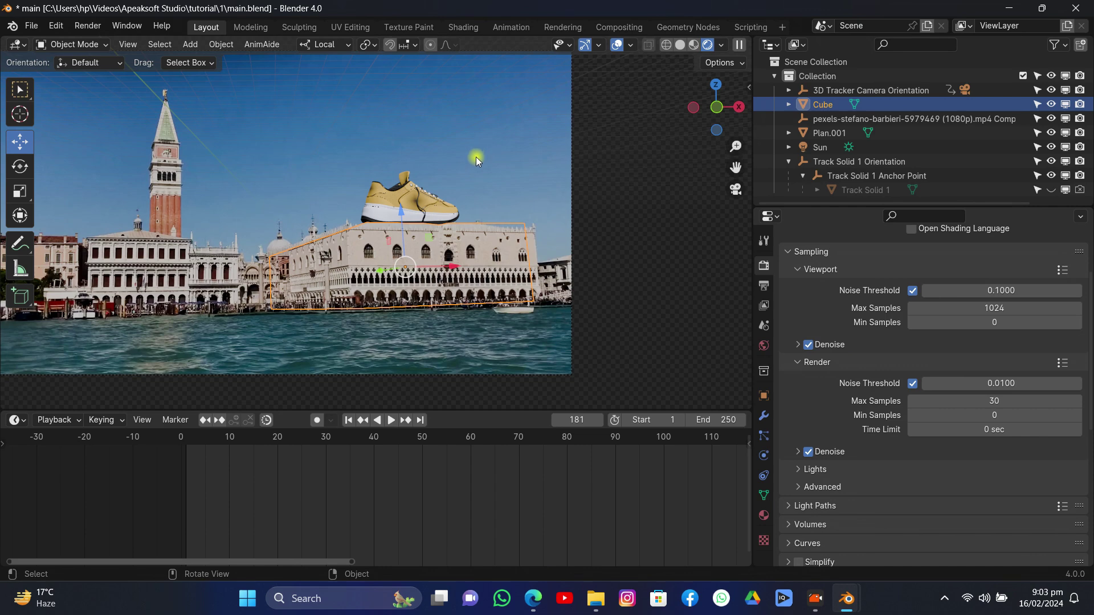
right_click(84, 488)
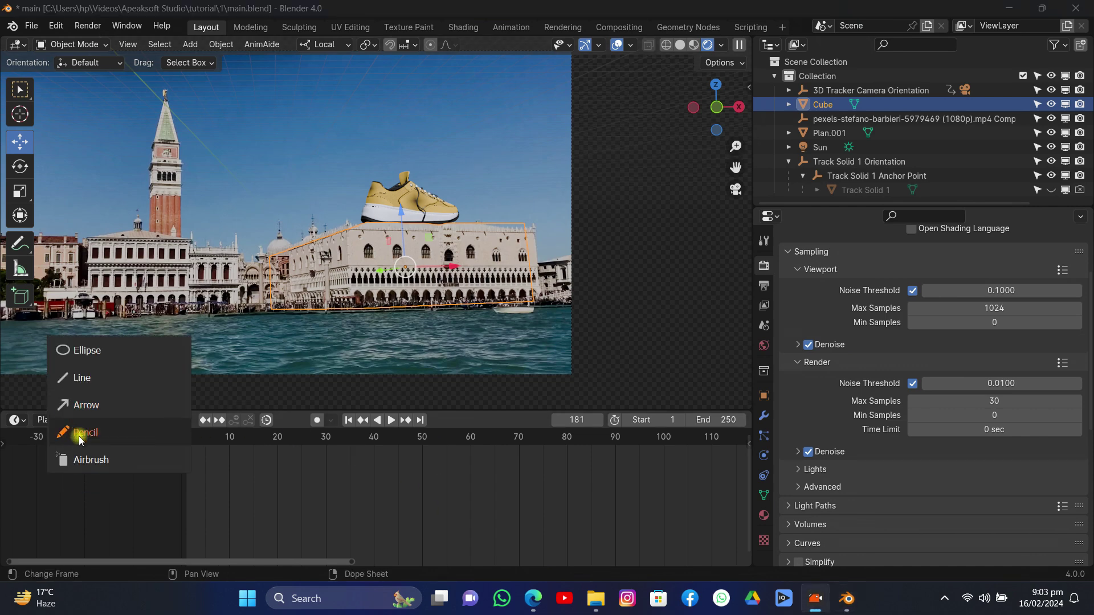
click(86, 432)
mouse_move(197, 288)
mouse_down()
mouse_move(176, 281)
mouse_move(146, 329)
mouse_move(269, 261)
mouse_move(269, 298)
mouse_move(291, 251)
mouse_move(330, 310)
mouse_move(454, 206)
mouse_move(391, 297)
mouse_move(474, 208)
mouse_move(473, 217)
mouse_move(539, 217)
mouse_move(544, 237)
mouse_move(522, 191)
mouse_move(579, 195)
mouse_move(589, 177)
mouse_move(614, 232)
mouse_move(620, 188)
mouse_move(654, 231)
mouse_move(710, 209)
mouse_move(661, 240)
mouse_up()
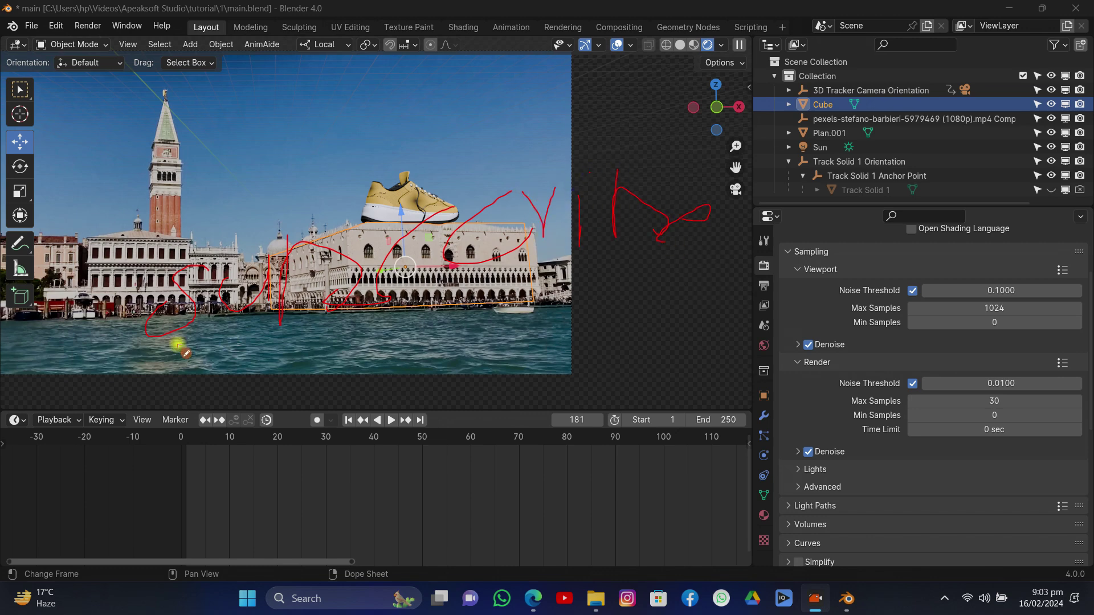